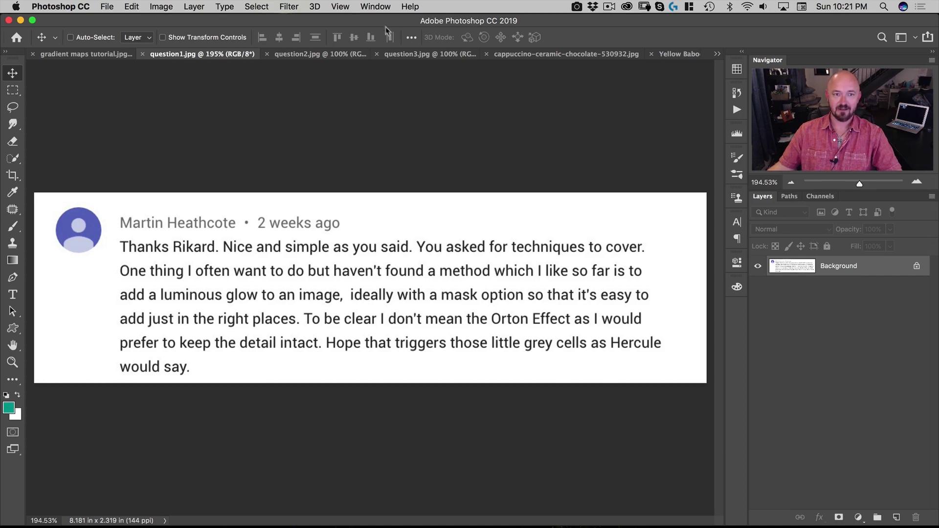
Switch to the open Yellow Baboons at Dawn.tif document.
{"action": "left_click", "coordinate": [376, 6]}
{"action": "left_click", "coordinate": [410, 506]}
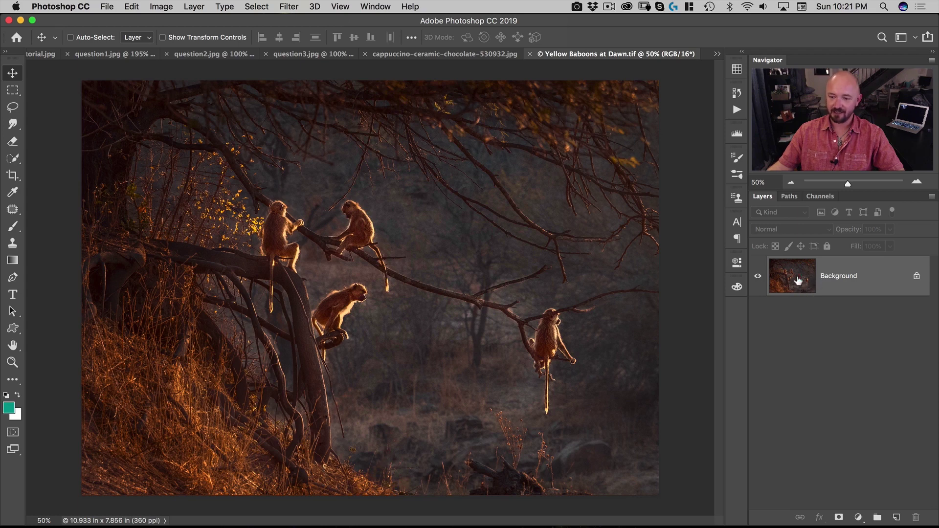
Duplicate the Background layer and set the copy's blend mode to Linear Dodge (Add).
{"action": "left_click_drag", "start_coordinate": [802, 284], "coordinate": [895, 518]}
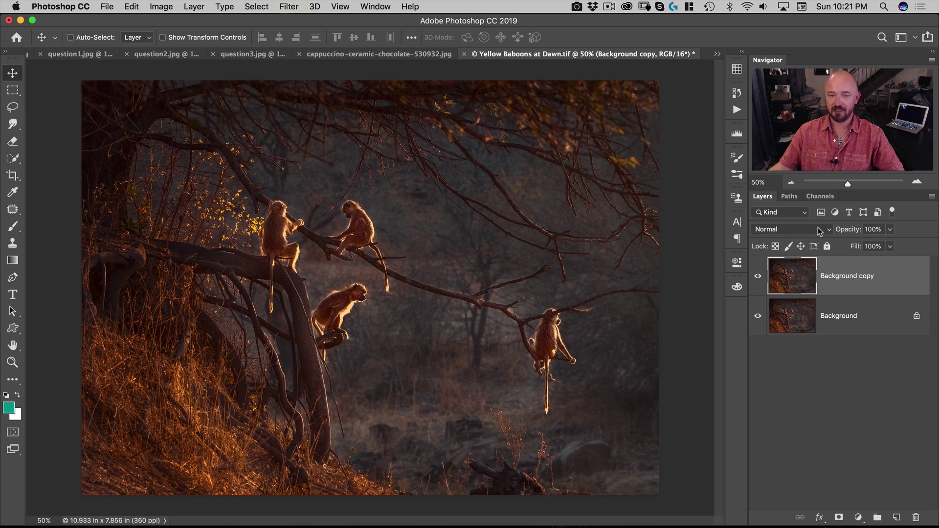
{"action": "left_click", "coordinate": [783, 229]}
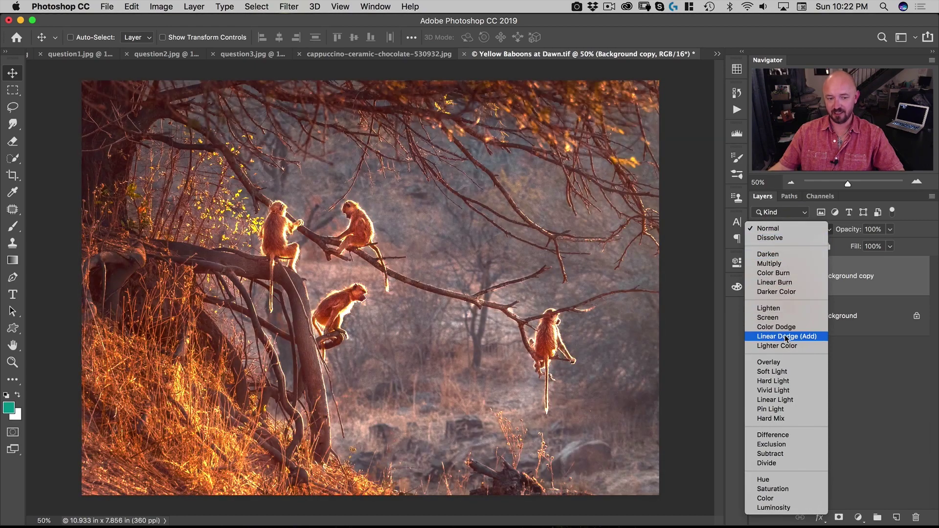
{"action": "left_click", "coordinate": [785, 337]}
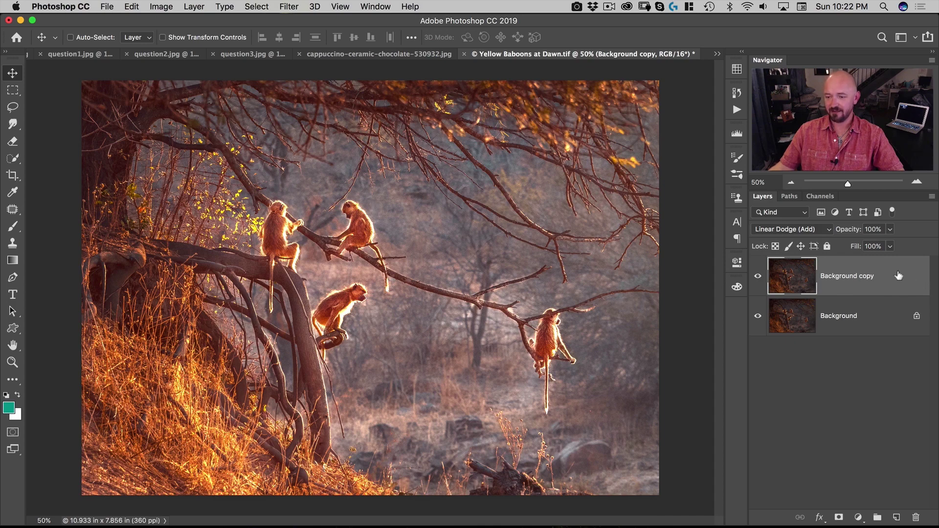
In the Background copy layer's blending options, set the Blend If dark limit for This Layer to 96.
{"action": "double_click", "coordinate": [787, 278]}
{"action": "mouse_move", "coordinate": [671, 204]}
{"action": "left_mouse_down"}
{"action": "mouse_move", "coordinate": [536, 136]}
{"action": "mouse_move", "coordinate": [460, 109]}
{"action": "mouse_move", "coordinate": [428, 113]}
{"action": "left_mouse_up"}
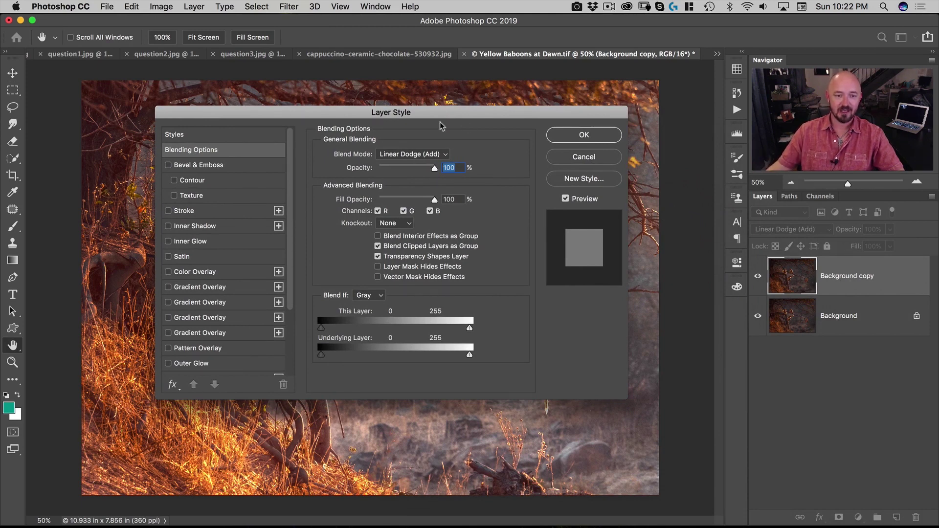
{"action": "left_click_drag", "start_coordinate": [439, 117], "coordinate": [424, 157]}
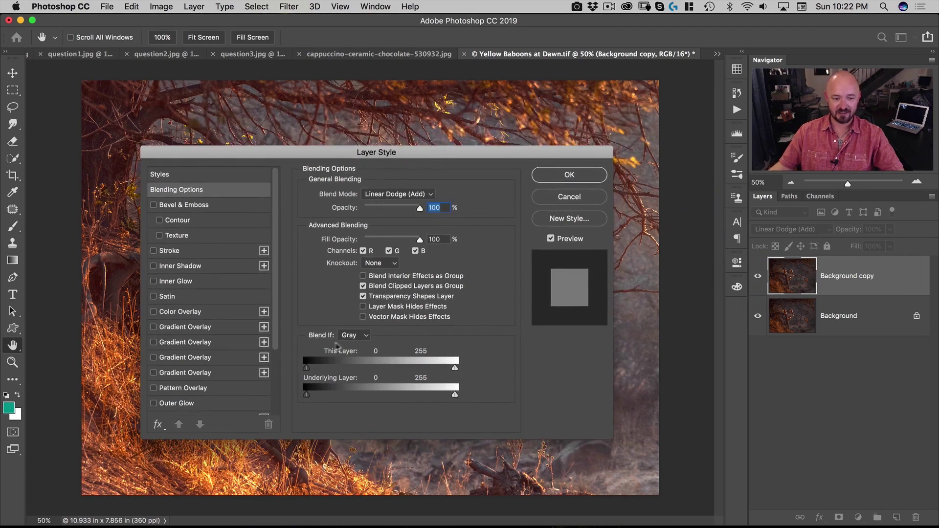
{"action": "left_click_drag", "start_coordinate": [338, 152], "coordinate": [652, 237]}
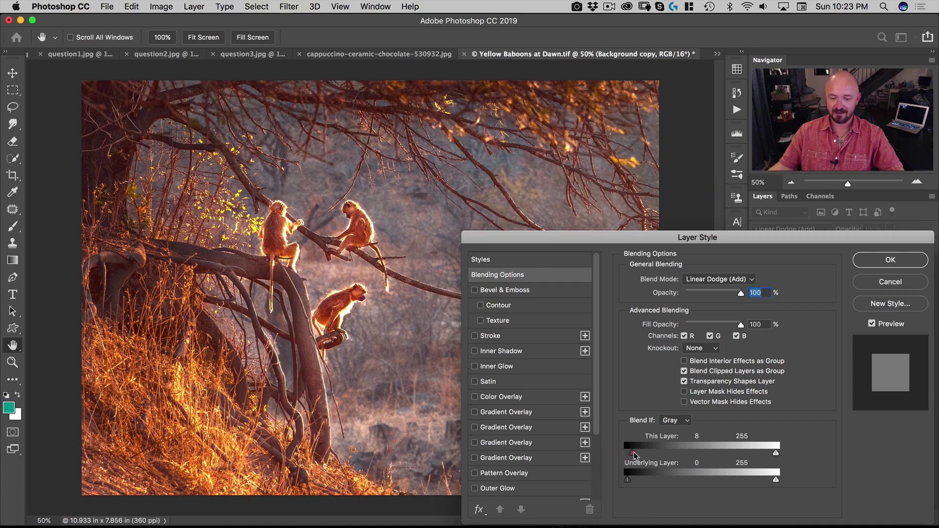
{"action": "left_click_drag", "start_coordinate": [634, 455], "coordinate": [669, 455]}
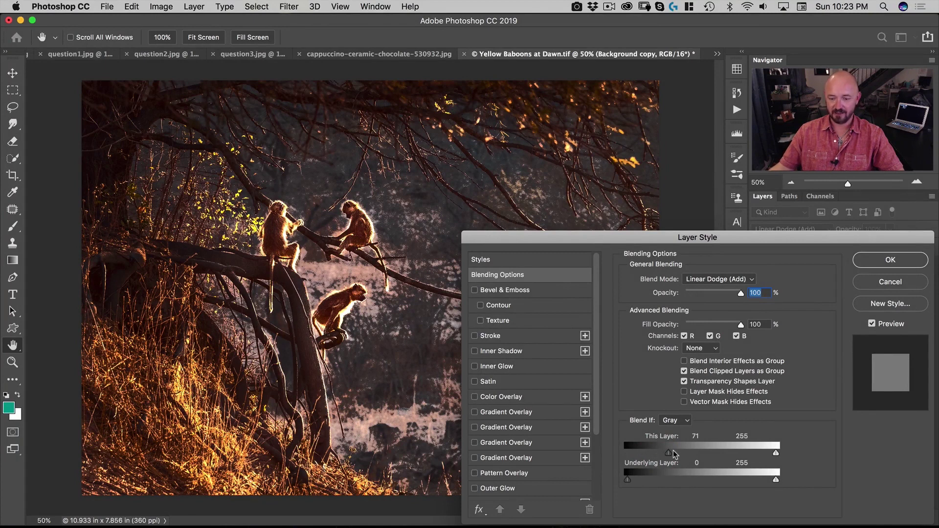
{"action": "left_click_drag", "start_coordinate": [672, 455], "coordinate": [694, 455]}
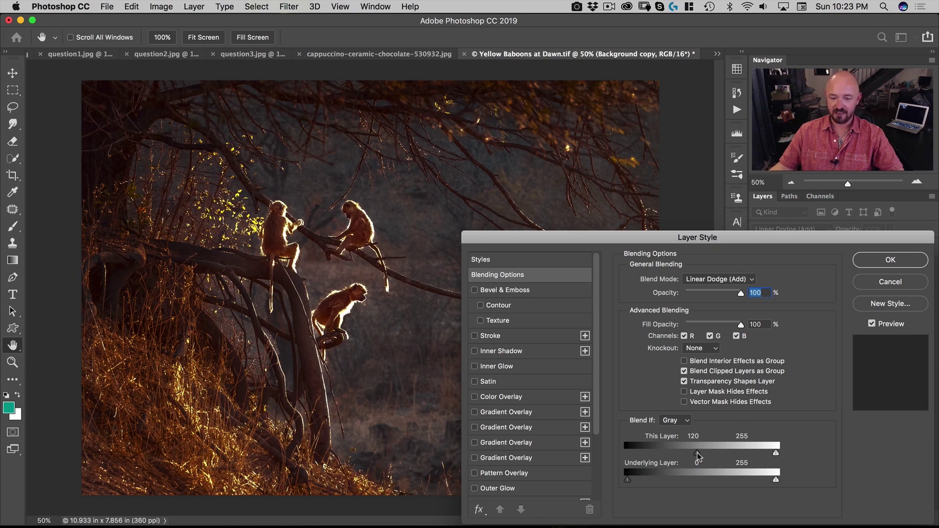
{"action": "left_click_drag", "start_coordinate": [693, 455], "coordinate": [683, 455]}
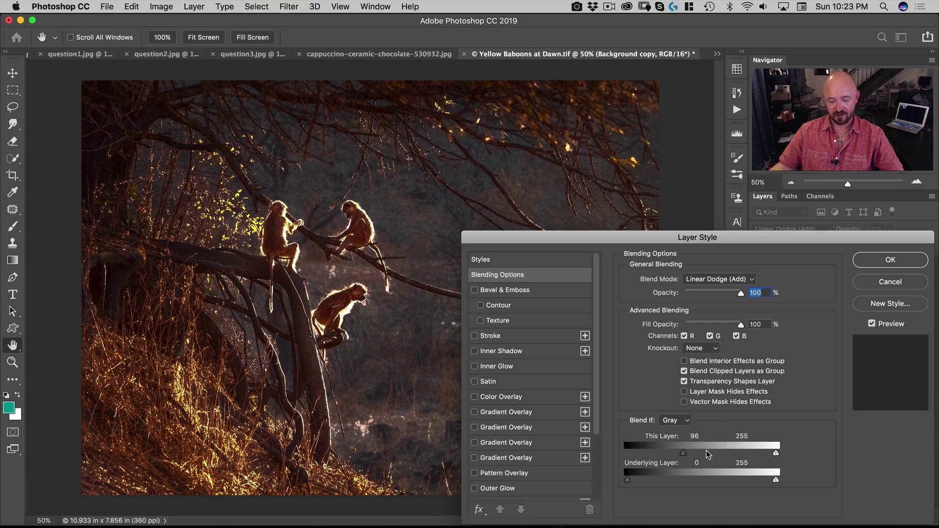
Split the This Layer dark Blend If limit into a soft transition of 104 / 163 and apply the layer style.
{"action": "key", "text": "alt"}
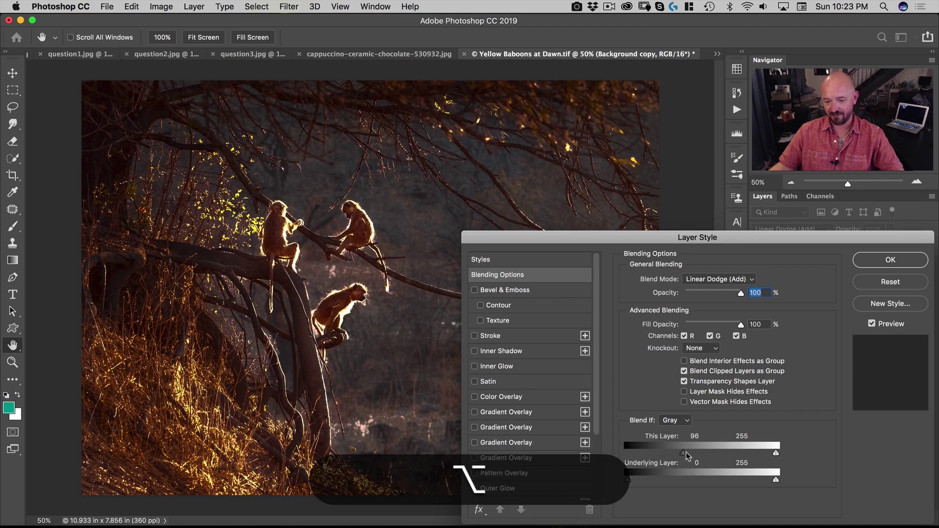
{"action": "left_click_drag", "start_coordinate": [686, 454], "coordinate": [708, 455]}
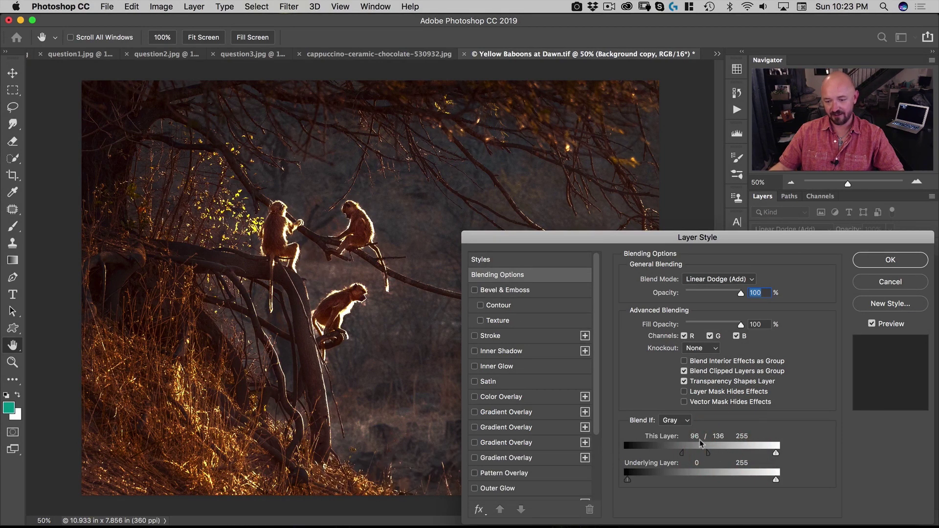
{"action": "left_click_drag", "start_coordinate": [707, 451], "coordinate": [759, 451]}
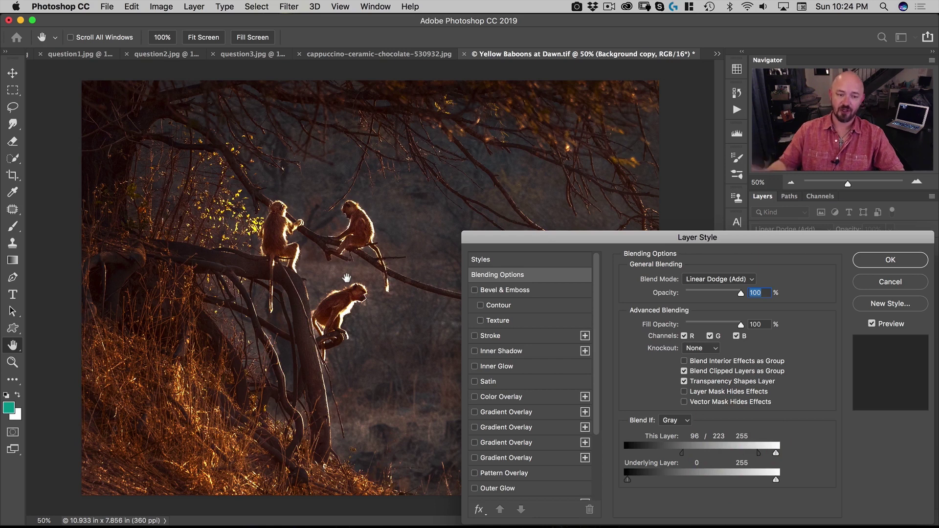
{"action": "left_click_drag", "start_coordinate": [759, 454], "coordinate": [690, 455]}
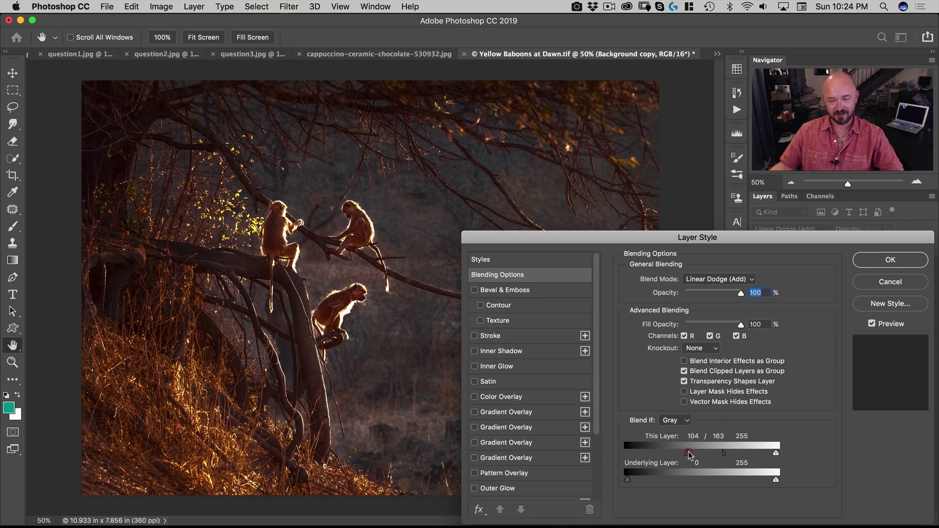
{"action": "left_click_drag", "start_coordinate": [778, 238], "coordinate": [761, 215]}
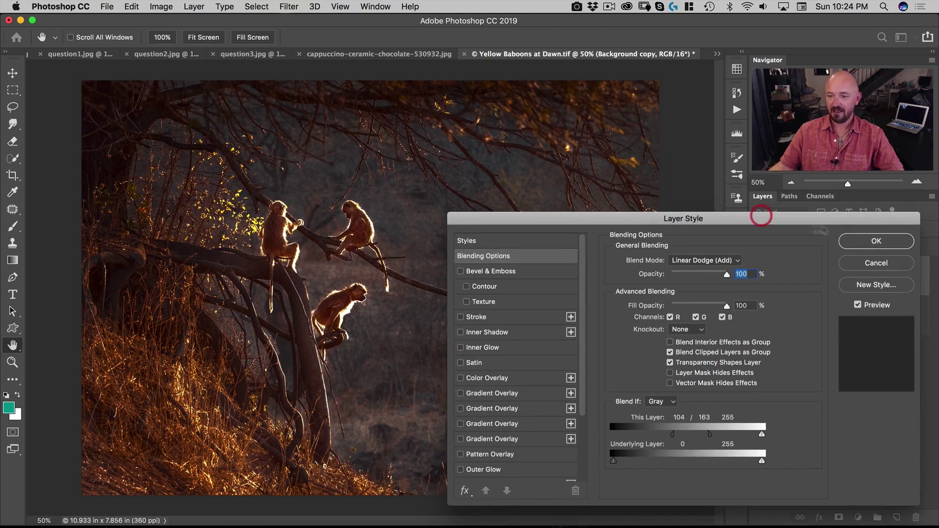
{"action": "left_click", "coordinate": [877, 241]}
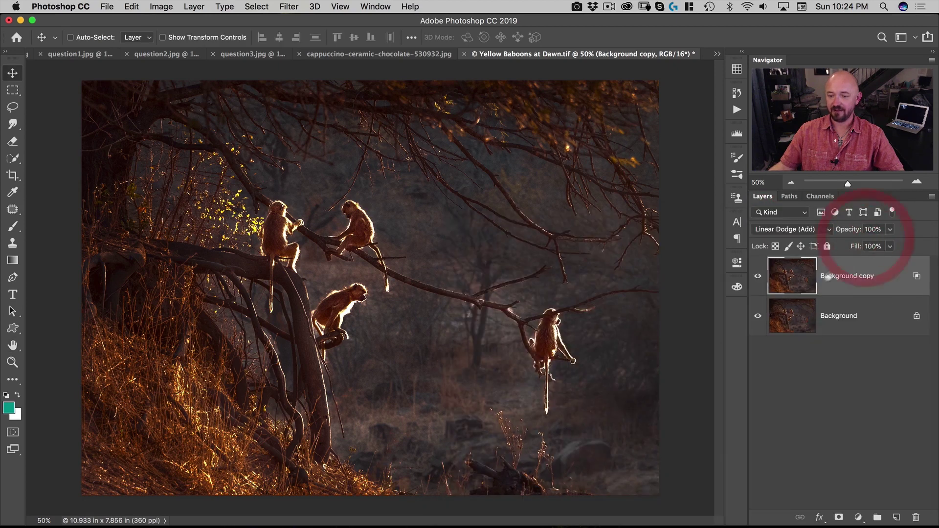
Hide and show the Background copy layer repeatedly to compare the image with and without the highlight glow.
{"action": "left_click", "coordinate": [758, 278]}
{"action": "left_click", "coordinate": [758, 279]}
{"action": "left_click", "coordinate": [758, 279]}
{"action": "left_click", "coordinate": [757, 278]}
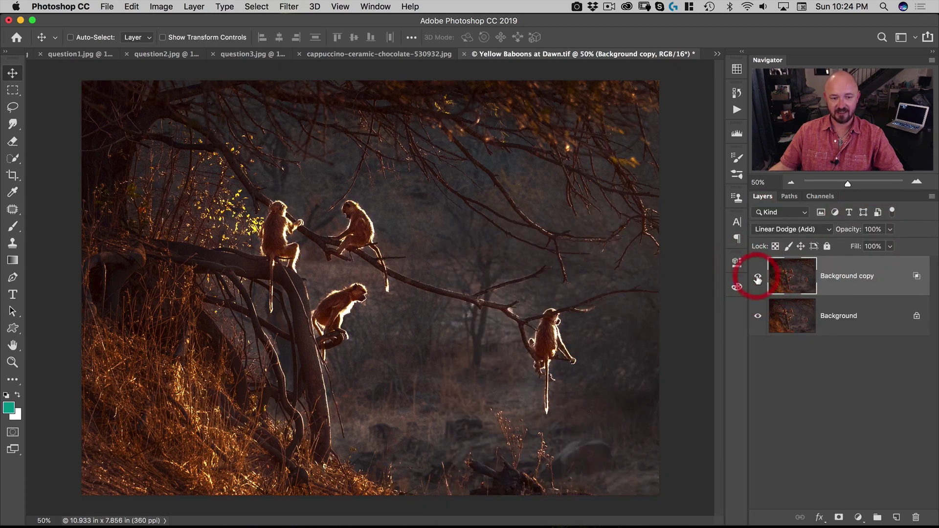
{"action": "left_click", "coordinate": [758, 279]}
{"action": "left_click", "coordinate": [758, 279]}
{"action": "left_click", "coordinate": [758, 279]}
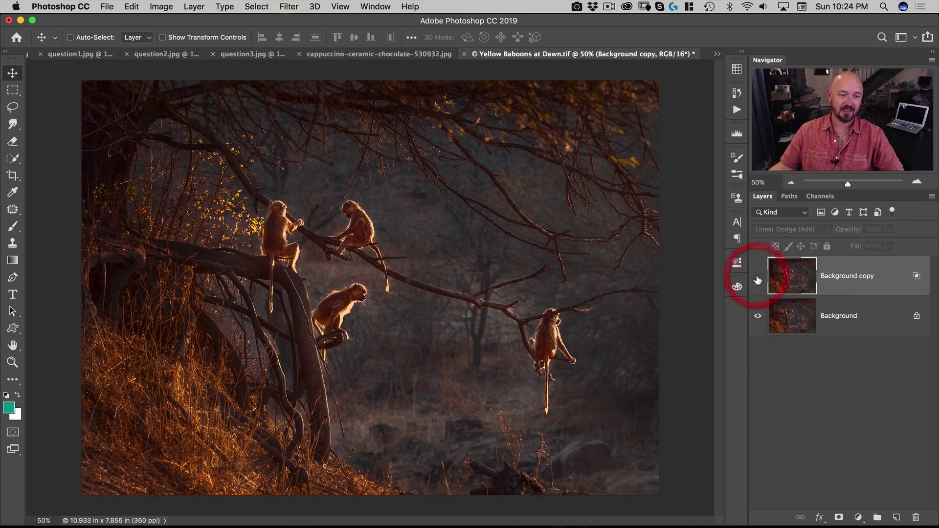
{"action": "left_click", "coordinate": [758, 279]}
{"action": "left_click", "coordinate": [757, 279]}
{"action": "left_click", "coordinate": [758, 279]}
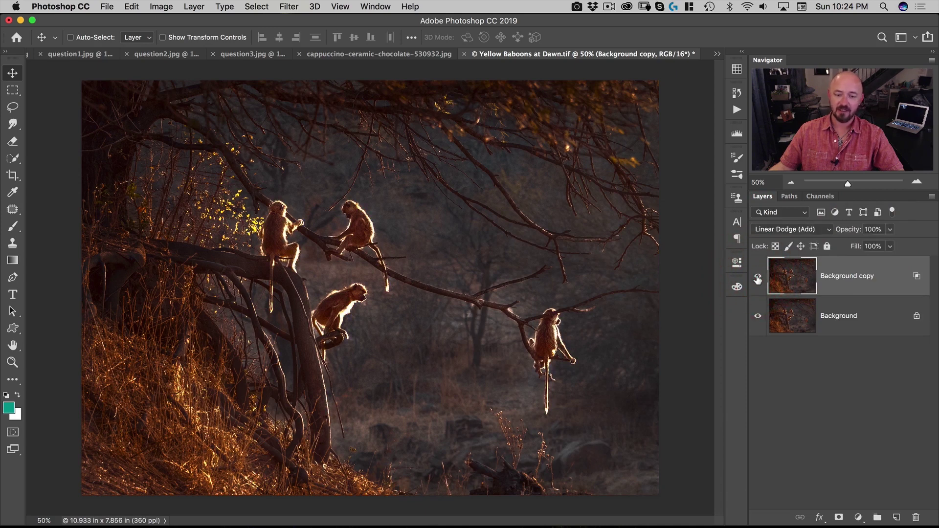
{"action": "left_click", "coordinate": [758, 279]}
{"action": "left_click", "coordinate": [757, 279]}
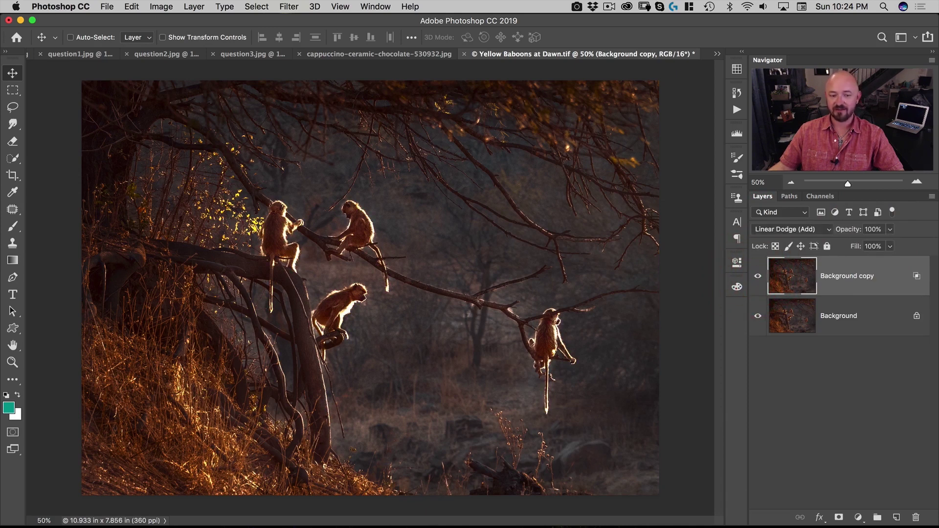
Set the Background copy layer's blend mode to Screen and compare the image with the layer hidden and shown.
{"action": "left_click", "coordinate": [783, 229]}
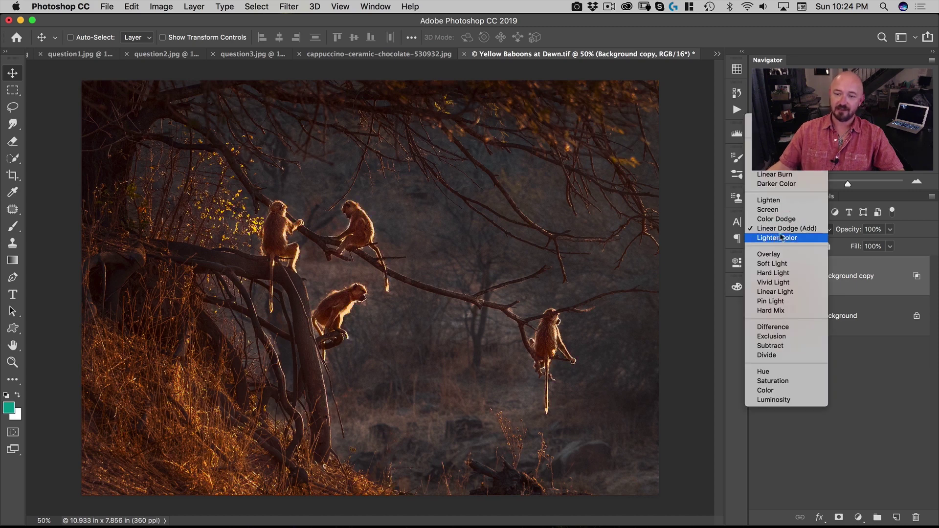
{"action": "left_click", "coordinate": [776, 210]}
{"action": "left_click", "coordinate": [758, 278]}
{"action": "left_click", "coordinate": [758, 278]}
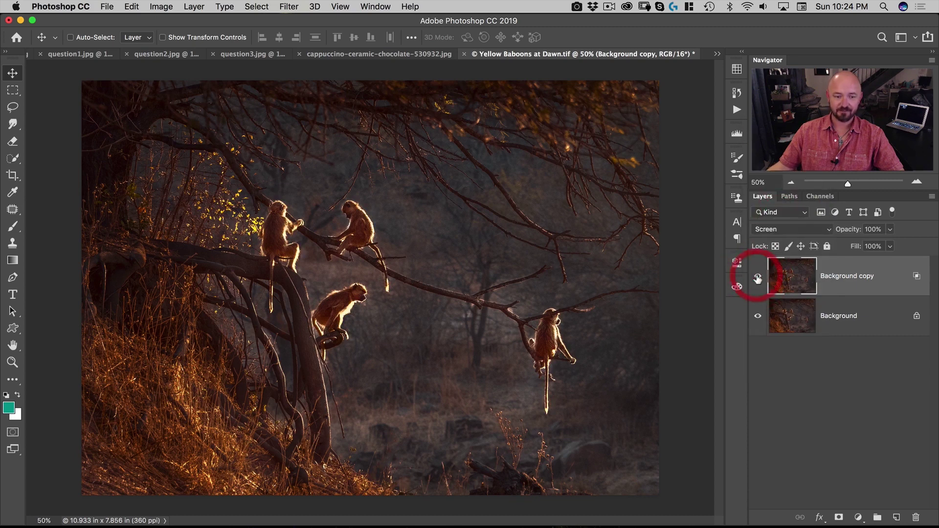
Set the Background copy layer's blend mode to Overlay and check its effect by toggling the layer's visibility.
{"action": "left_click", "coordinate": [774, 229]}
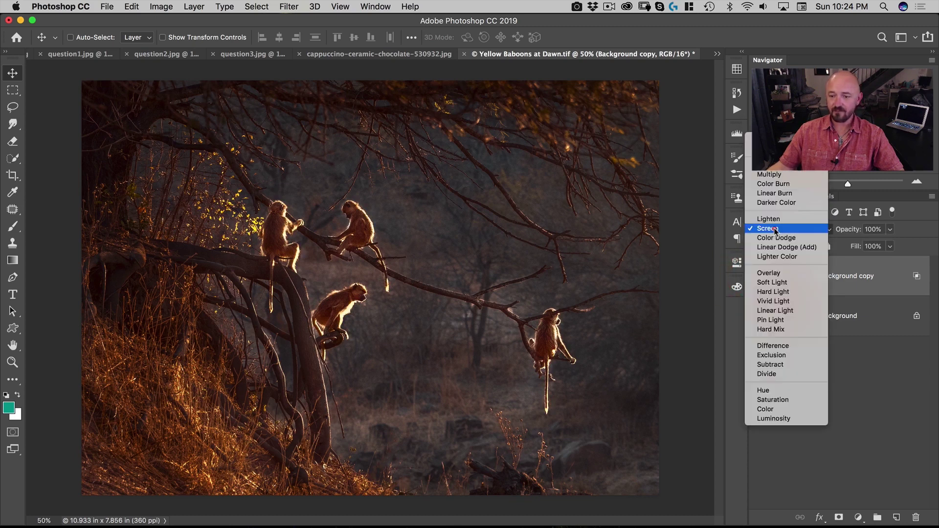
{"action": "left_click", "coordinate": [770, 274]}
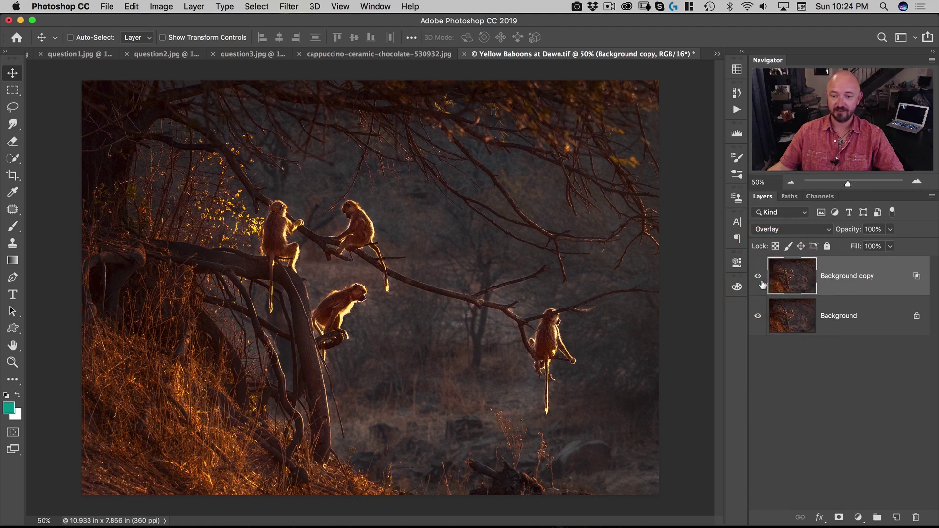
{"action": "left_click", "coordinate": [759, 277]}
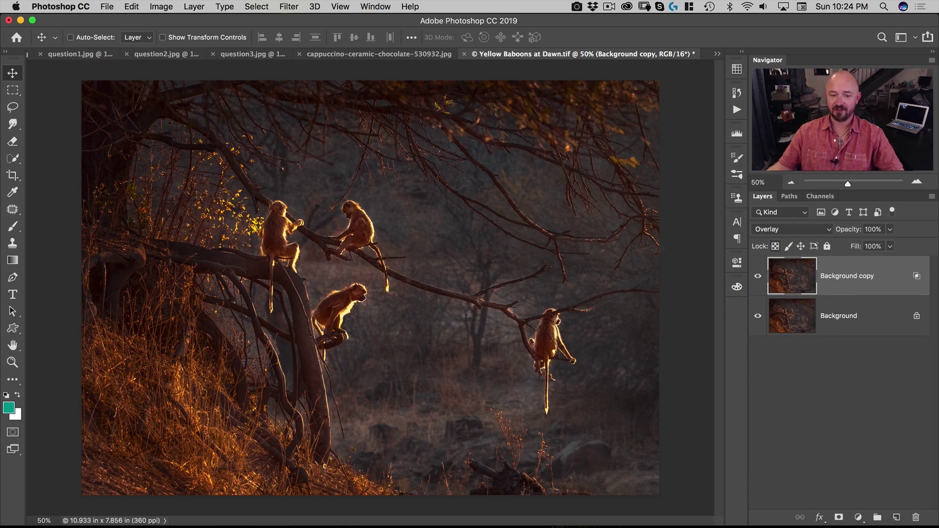
Add a layer mask to the Background copy and brush black over the leftmost monkey to mask out its glow.
{"action": "left_click", "coordinate": [838, 518]}
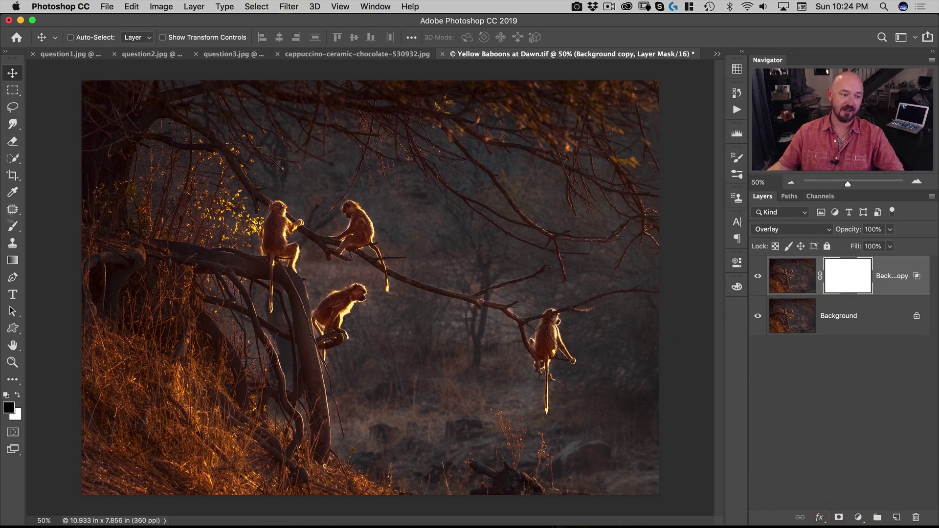
{"action": "left_click", "coordinate": [12, 226]}
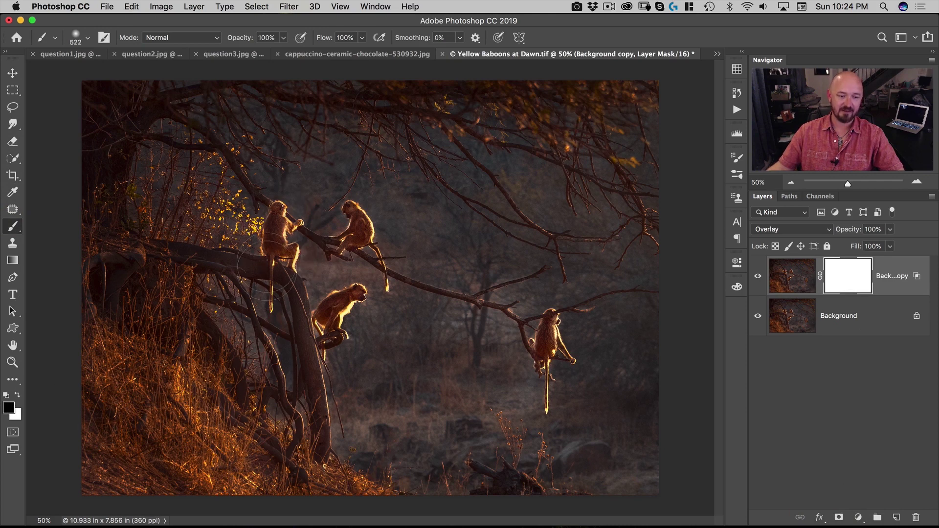
{"action": "left_click_drag", "start_coordinate": [267, 279], "coordinate": [268, 252]}
Set the masked copy's blend mode to Linear Dodge (Add), and undo a brush stroke made on its image over the second monkey.
{"action": "left_click", "coordinate": [793, 286]}
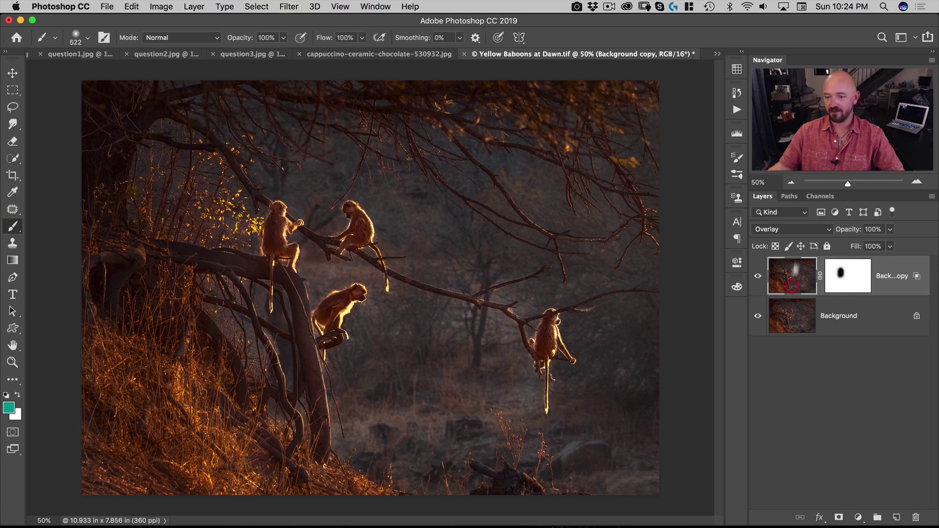
{"action": "left_click", "coordinate": [789, 231]}
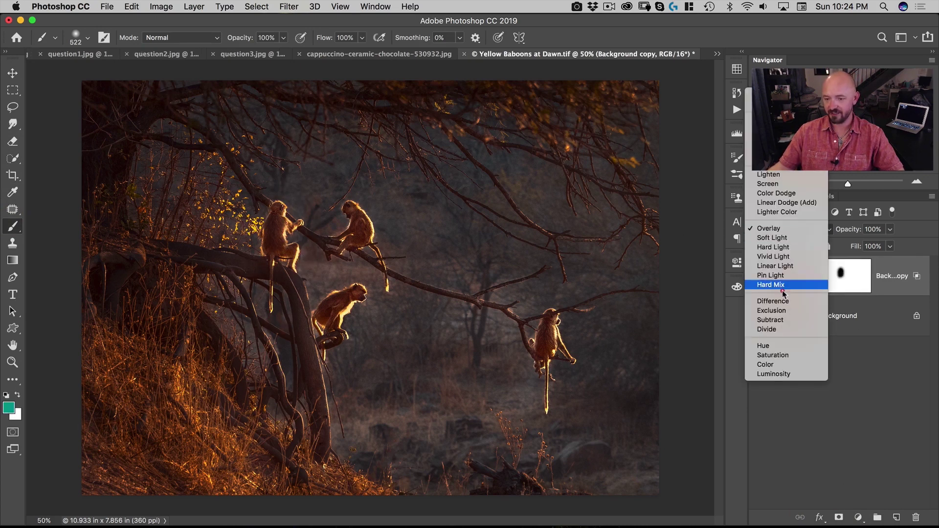
{"action": "left_click", "coordinate": [800, 202]}
{"action": "left_click_drag", "start_coordinate": [347, 247], "coordinate": [356, 224]}
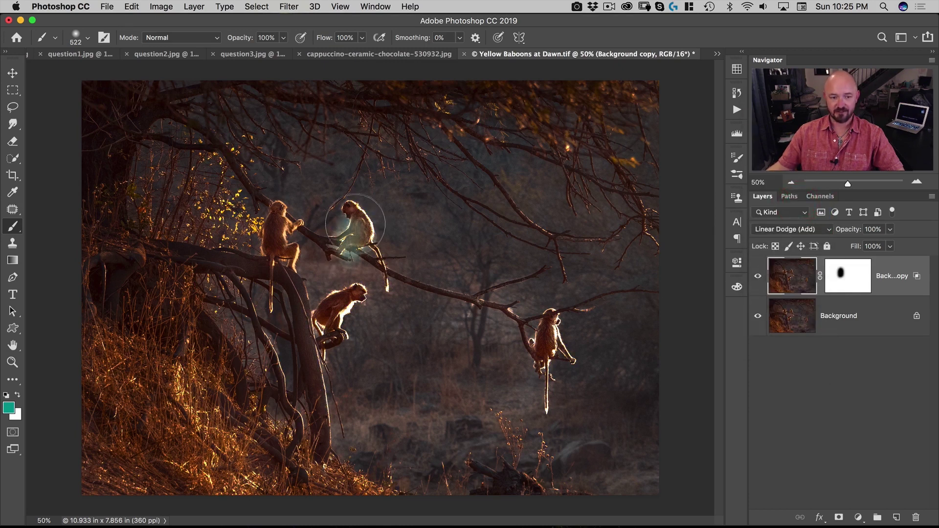
{"action": "key", "text": "cmd+z"}
Brush black on the copy's layer mask over the two middle monkeys, the branch beside them and the branches along the image's right side.
{"action": "left_click", "coordinate": [842, 274]}
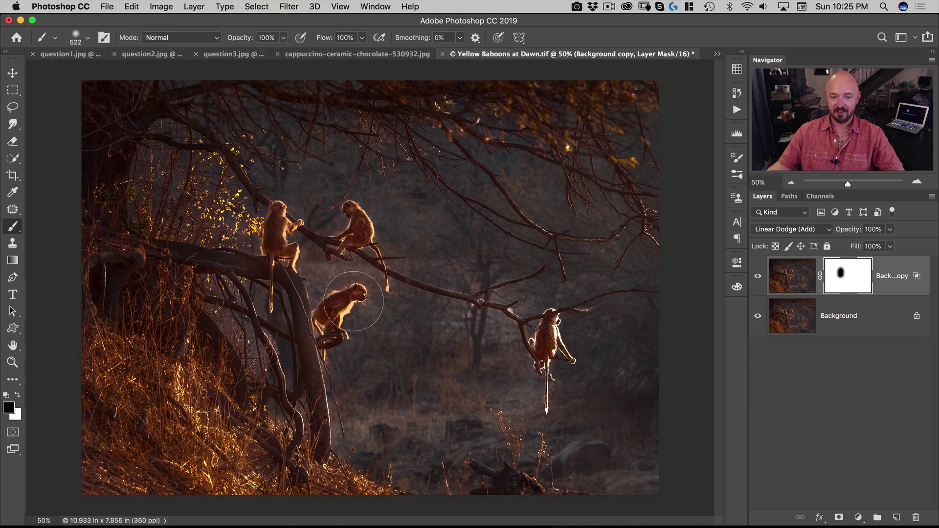
{"action": "mouse_move", "coordinate": [353, 301]}
{"action": "left_mouse_down"}
{"action": "mouse_move", "coordinate": [417, 293]}
{"action": "mouse_move", "coordinate": [534, 301]}
{"action": "left_mouse_up"}
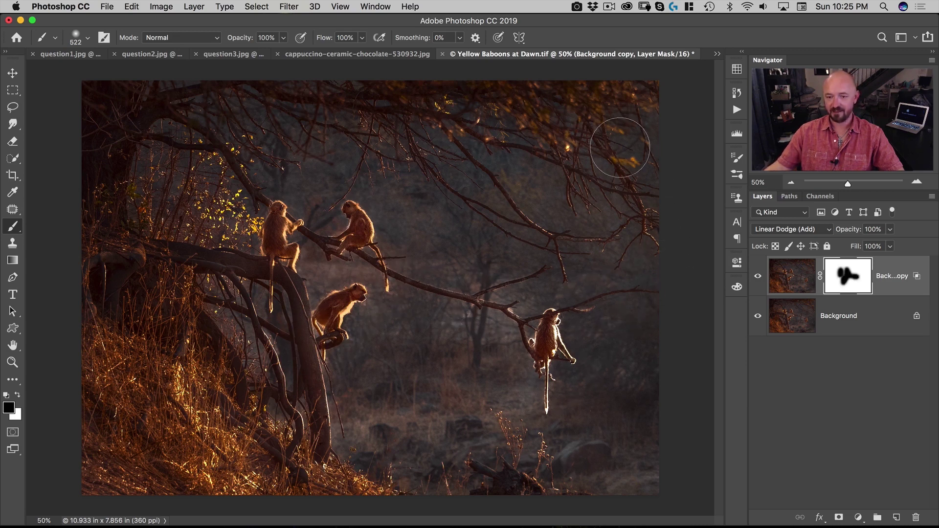
{"action": "left_click_drag", "start_coordinate": [620, 147], "coordinate": [636, 333]}
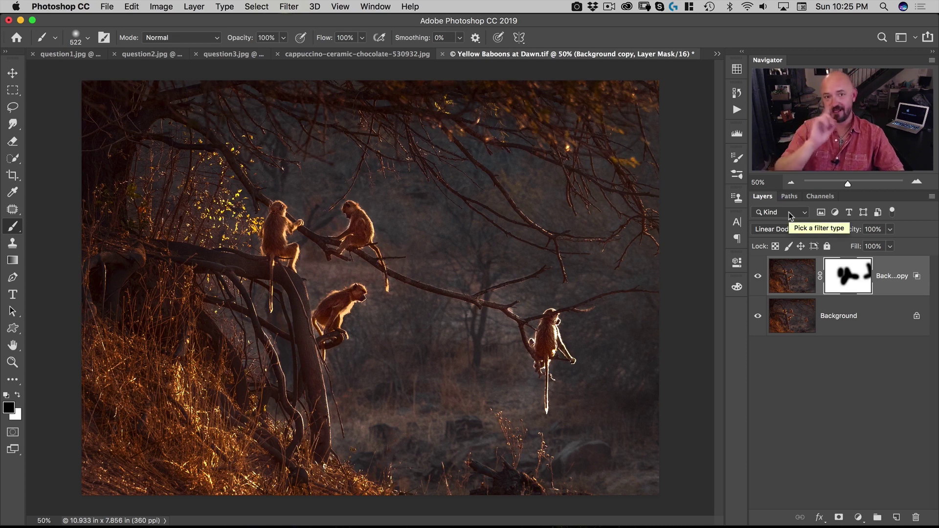
Switch to the Move tool and delete the masked Background copy layer.
{"action": "key", "text": "v"}
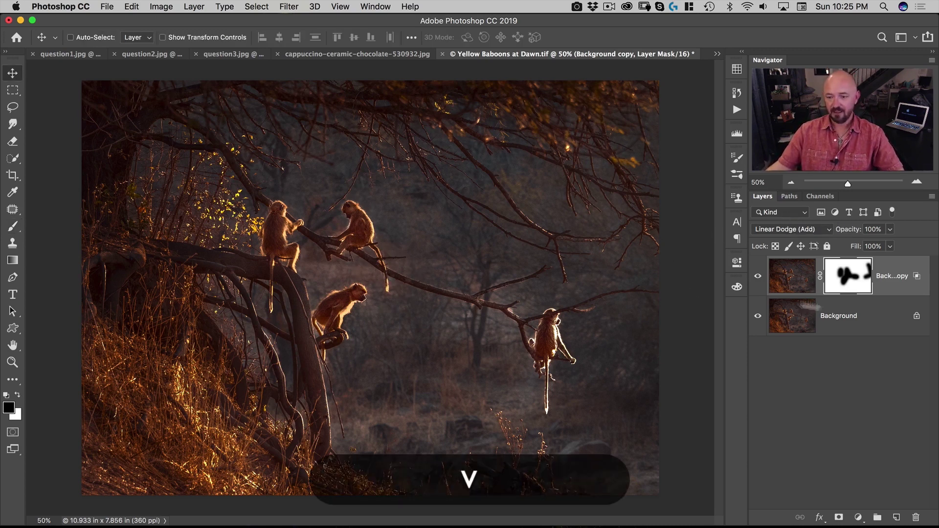
{"action": "left_click_drag", "start_coordinate": [895, 287], "coordinate": [917, 517]}
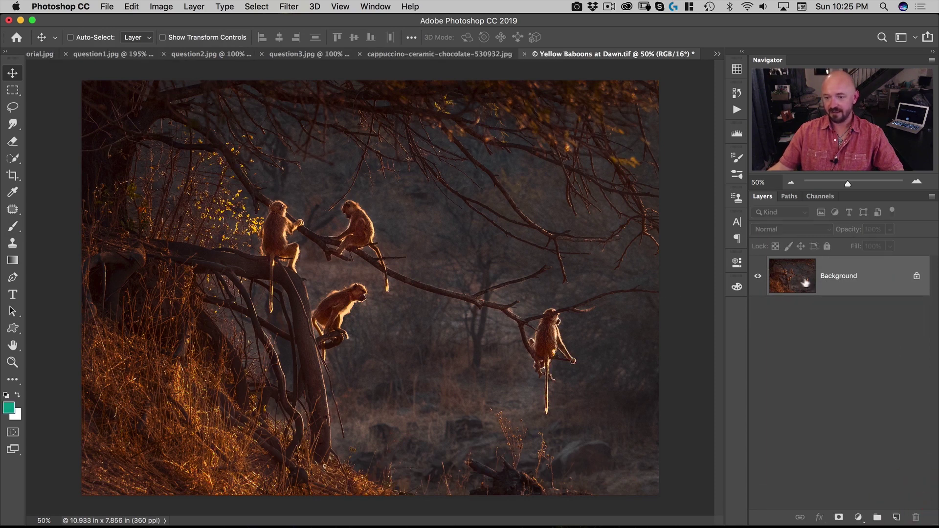
Duplicate the Background layer and apply a Curves adjustment to the copy with the black point input raised to 120.
{"action": "left_click_drag", "start_coordinate": [798, 280], "coordinate": [896, 516]}
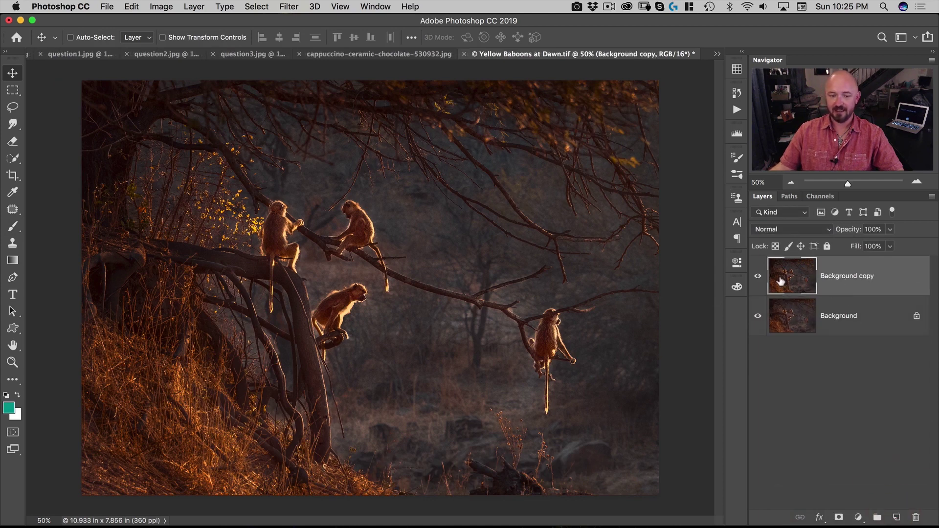
{"action": "left_click", "coordinate": [162, 7]}
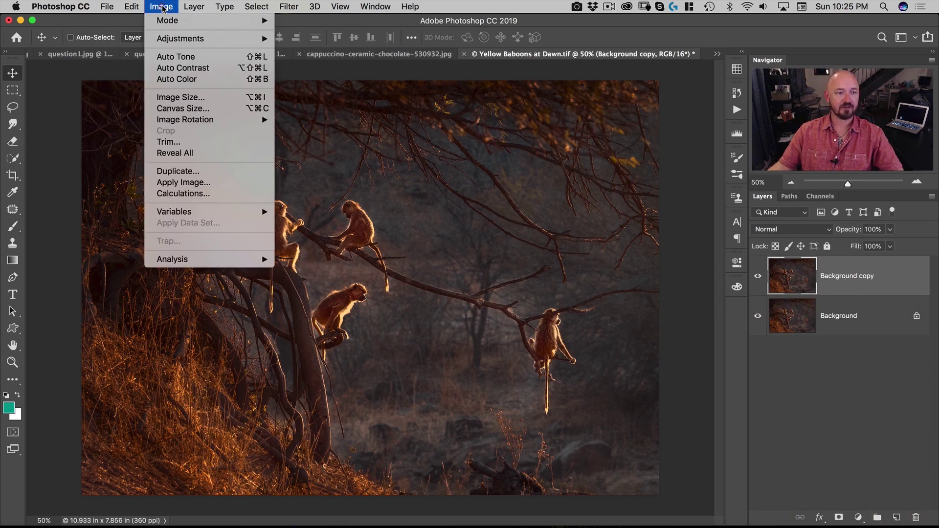
{"action": "mouse_move", "coordinate": [167, 42]}
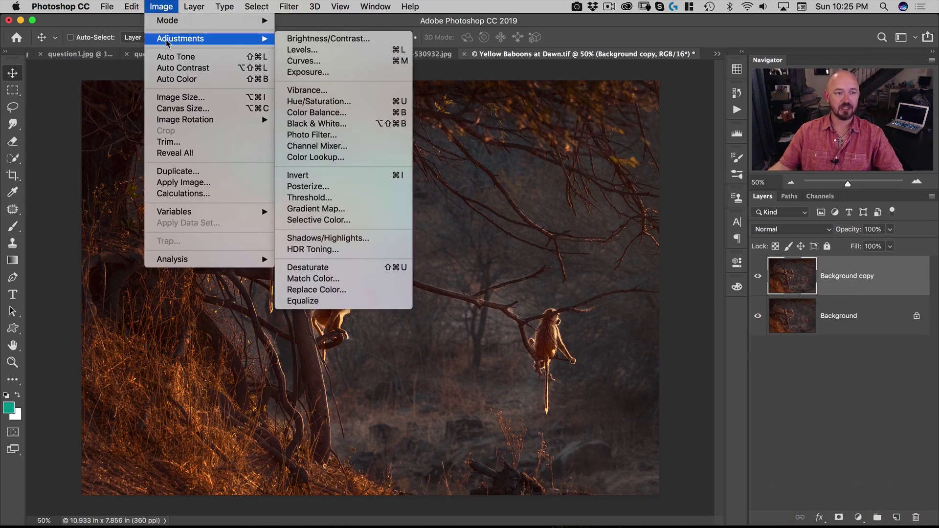
{"action": "left_click", "coordinate": [304, 62]}
{"action": "left_click_drag", "start_coordinate": [366, 86], "coordinate": [561, 233]}
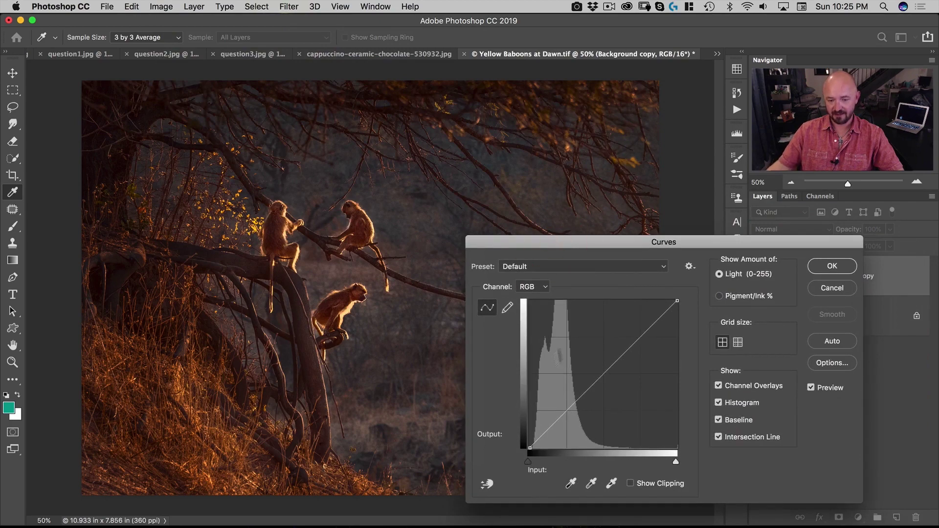
{"action": "left_click_drag", "start_coordinate": [527, 462], "coordinate": [594, 465]}
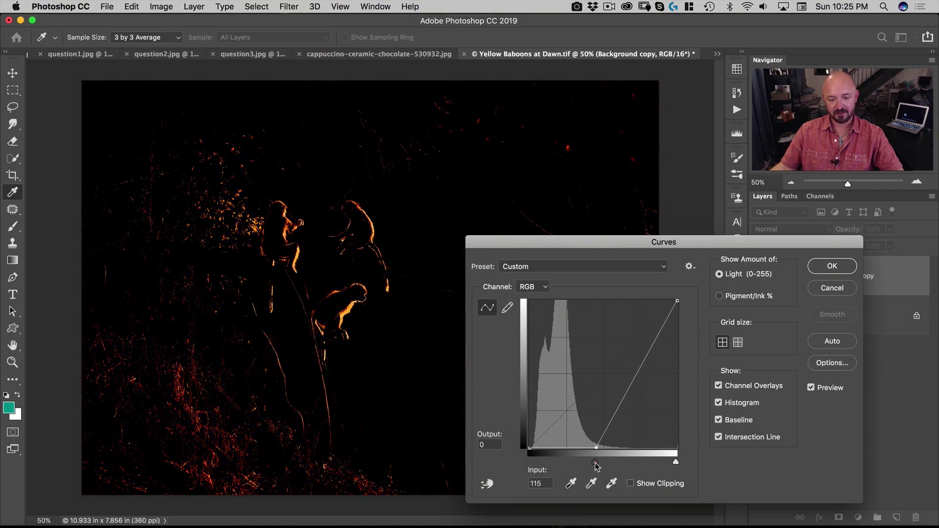
{"action": "left_click", "coordinate": [595, 463]}
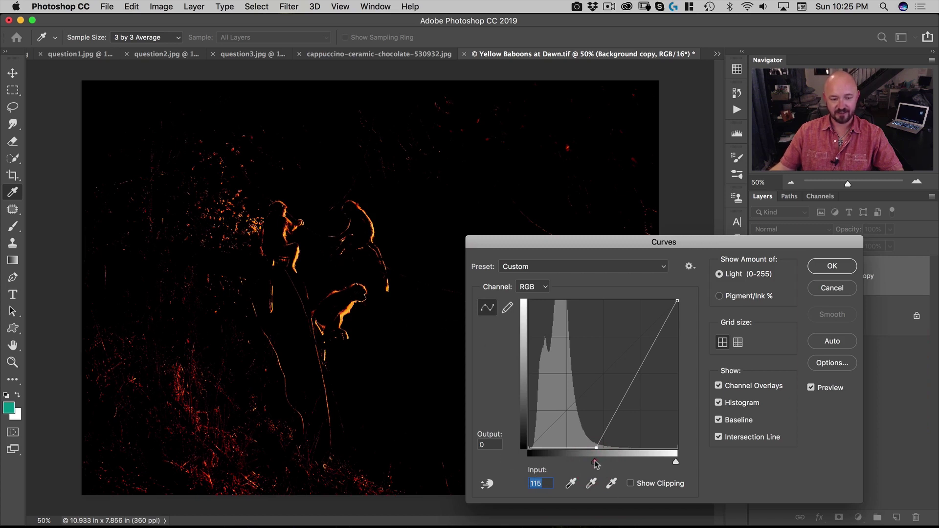
{"action": "mouse_move", "coordinate": [595, 464]}
{"action": "left_mouse_down"}
{"action": "mouse_move", "coordinate": [571, 463]}
{"action": "mouse_move", "coordinate": [597, 463]}
{"action": "left_mouse_up"}
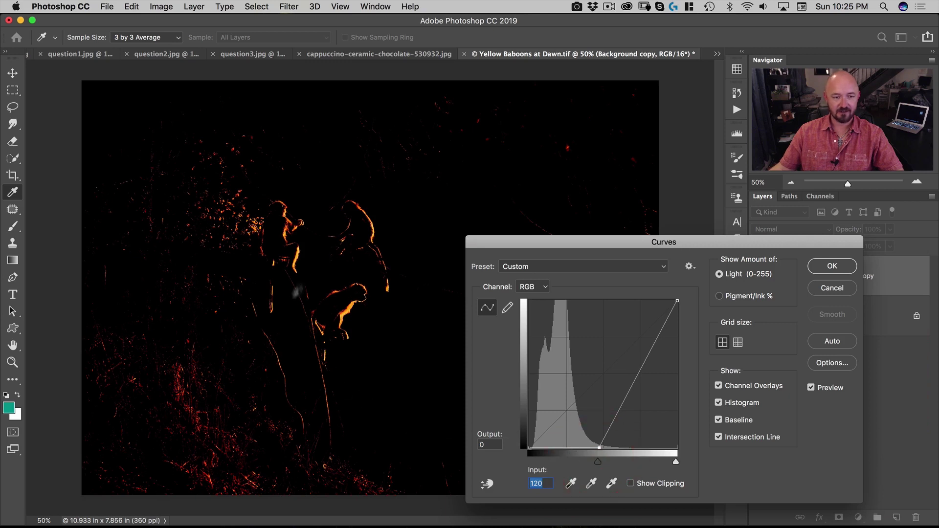
{"action": "left_click", "coordinate": [846, 267]}
Try Linear Dodge (Add) on the Background copy and change its blend mode to Screen.
{"action": "left_click", "coordinate": [772, 230]}
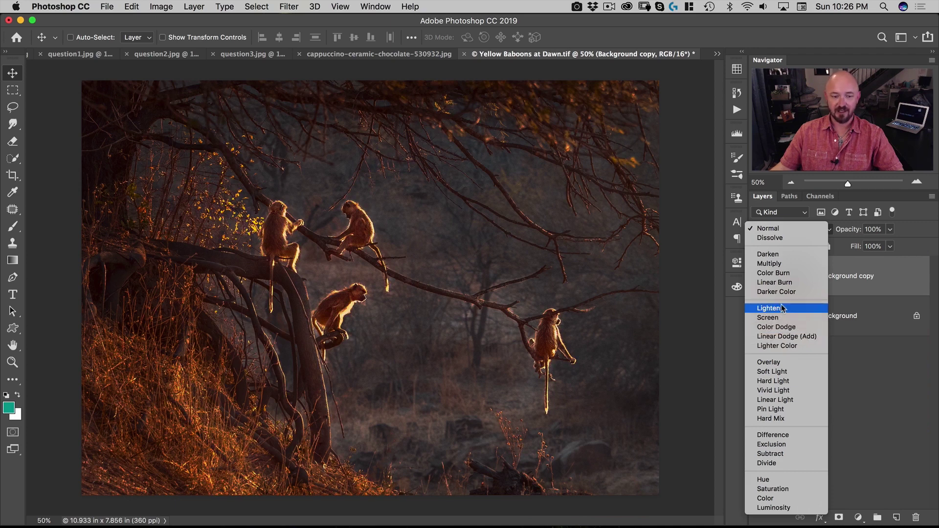
{"action": "left_click", "coordinate": [781, 337]}
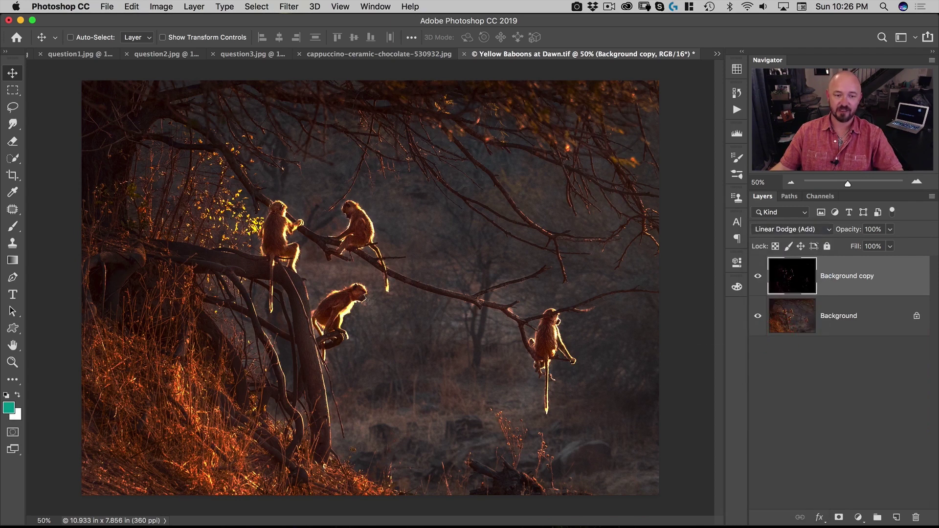
{"action": "left_click", "coordinate": [778, 229]}
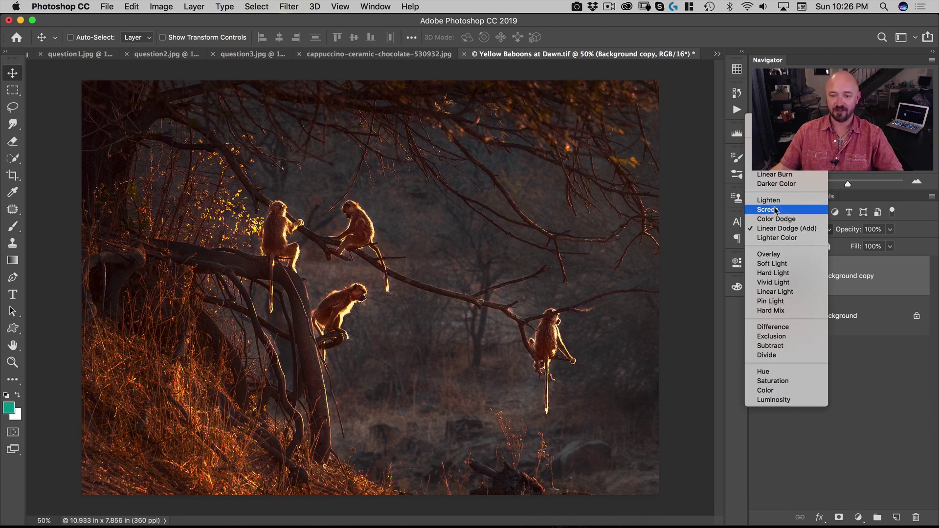
{"action": "left_click", "coordinate": [774, 213]}
Toggle the Background copy's visibility to compare the photo with and without the glow.
{"action": "left_click", "coordinate": [758, 277]}
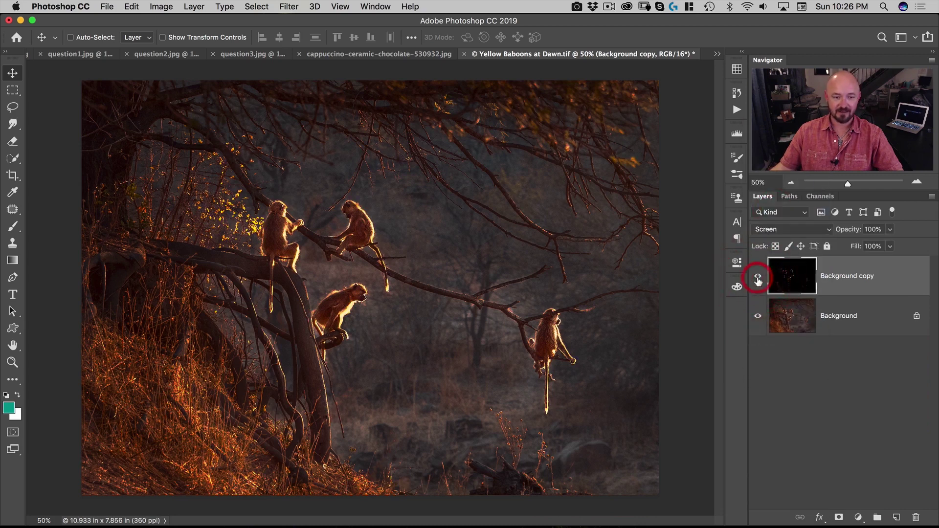
{"action": "left_click", "coordinate": [758, 278]}
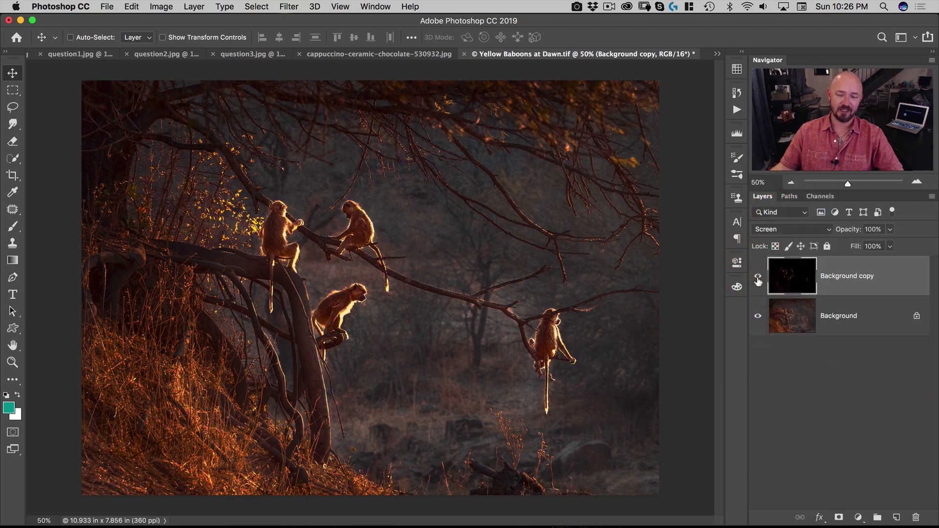
{"action": "left_click", "coordinate": [758, 278]}
{"action": "left_click", "coordinate": [758, 278]}
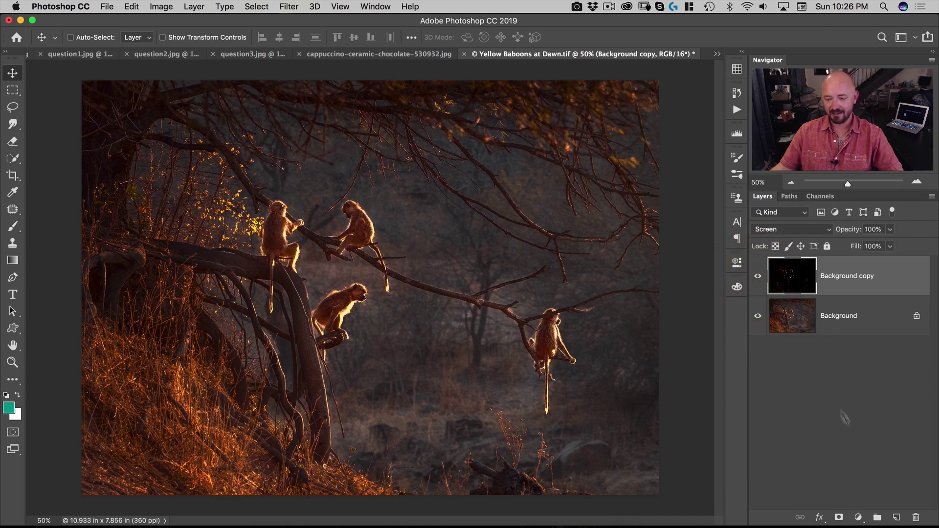
Add a layer mask to the Background copy, and undo a black brush stroke made on it over the leftmost monkey.
{"action": "left_click", "coordinate": [838, 519]}
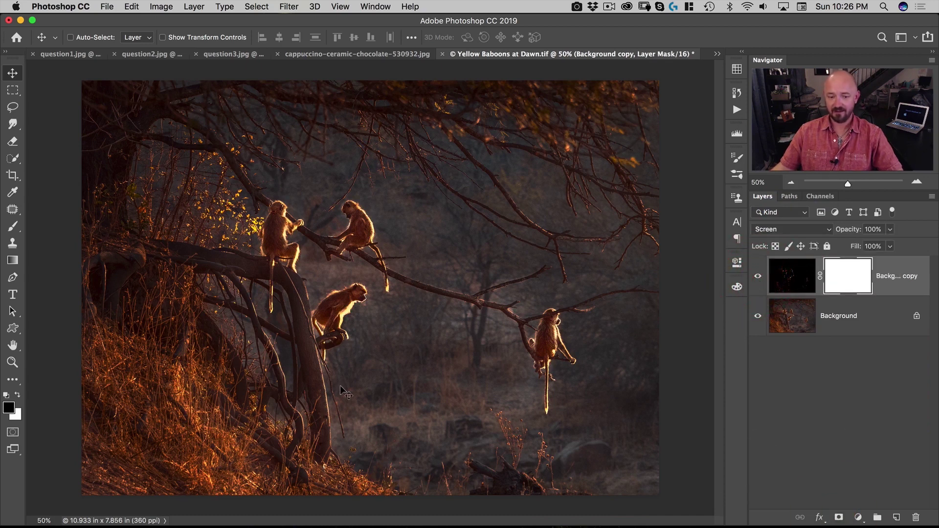
{"action": "key", "text": "b"}
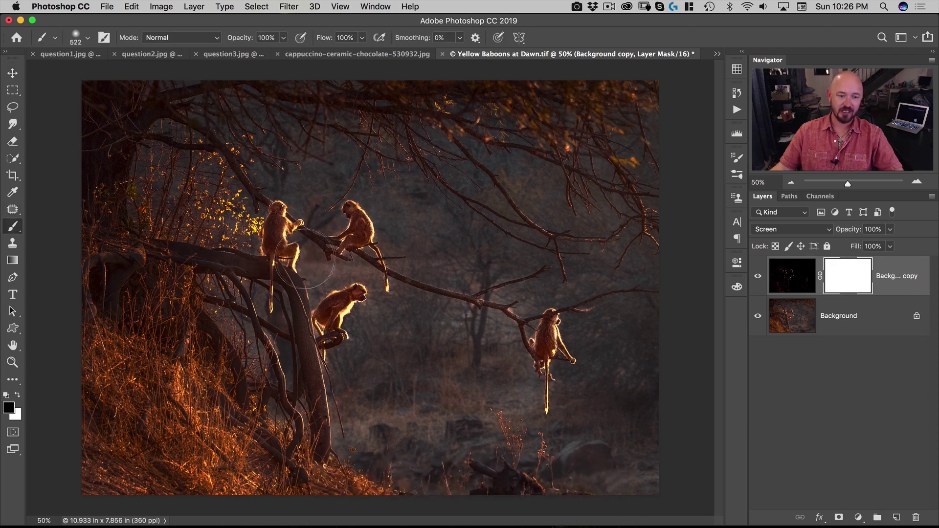
{"action": "mouse_move", "coordinate": [272, 279]}
{"action": "left_mouse_down"}
{"action": "mouse_move", "coordinate": [294, 235]}
{"action": "mouse_move", "coordinate": [286, 205]}
{"action": "left_mouse_up"}
{"action": "key", "text": "super+z"}
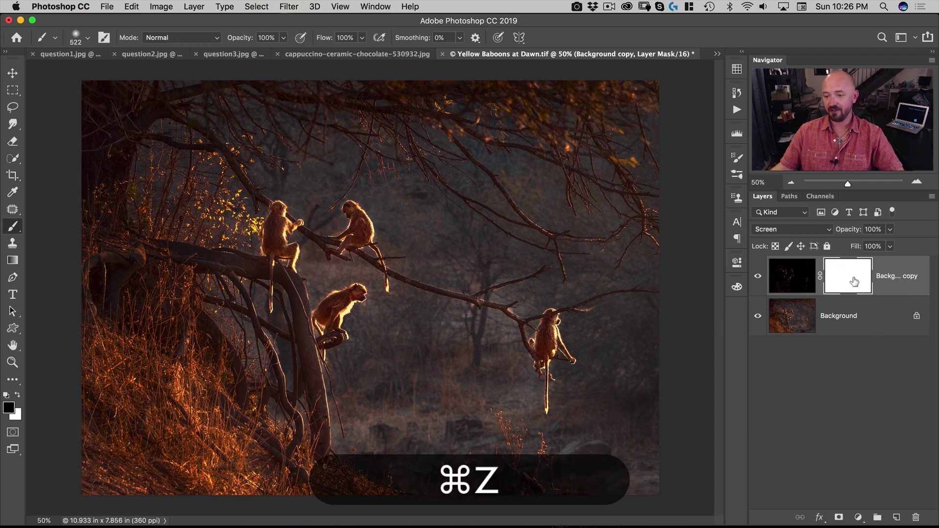
Delete the layer mask from the Background copy, and delete the copy itself with the Move tool active.
{"action": "right_click", "coordinate": [854, 283]}
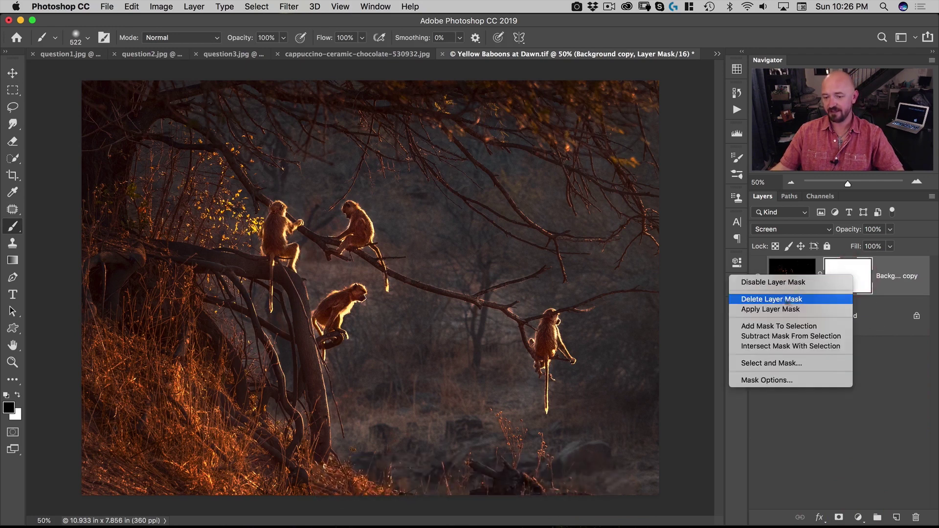
{"action": "left_click", "coordinate": [849, 270]}
{"action": "right_click", "coordinate": [848, 275]}
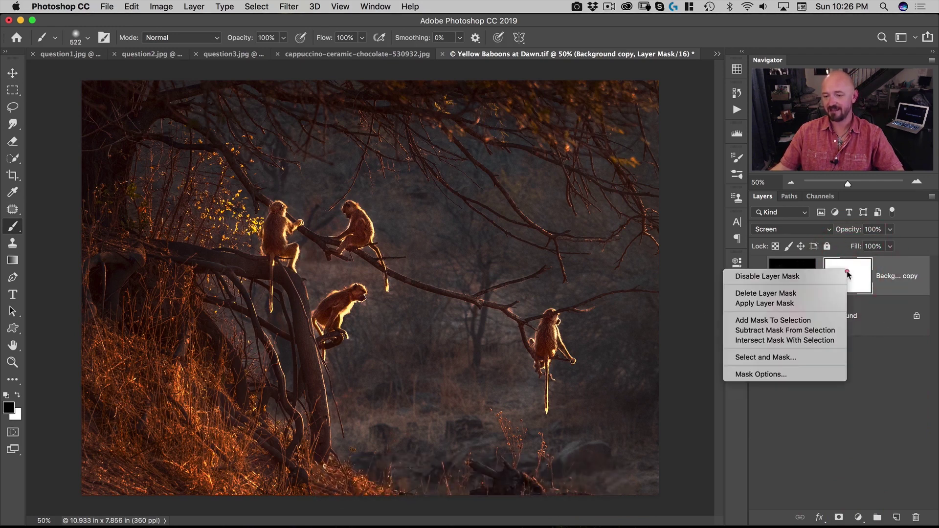
{"action": "left_click", "coordinate": [782, 293]}
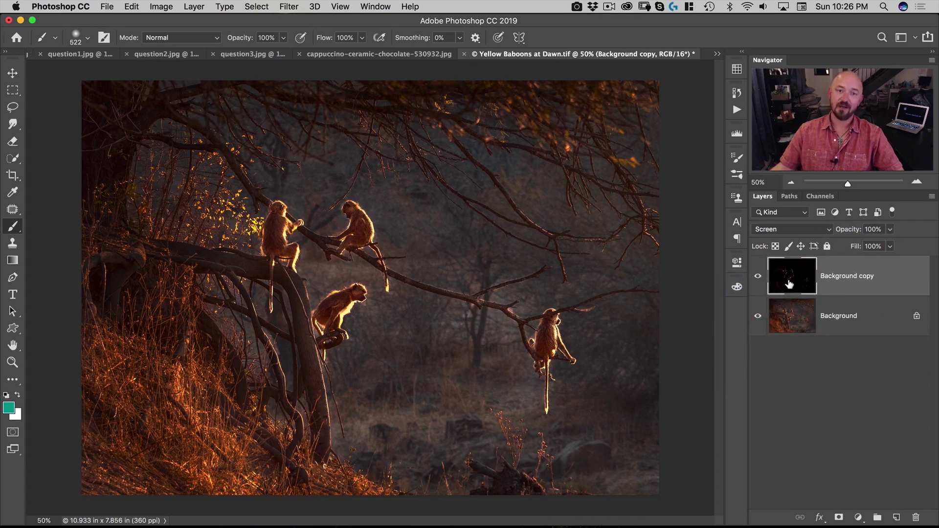
{"action": "key", "text": "v"}
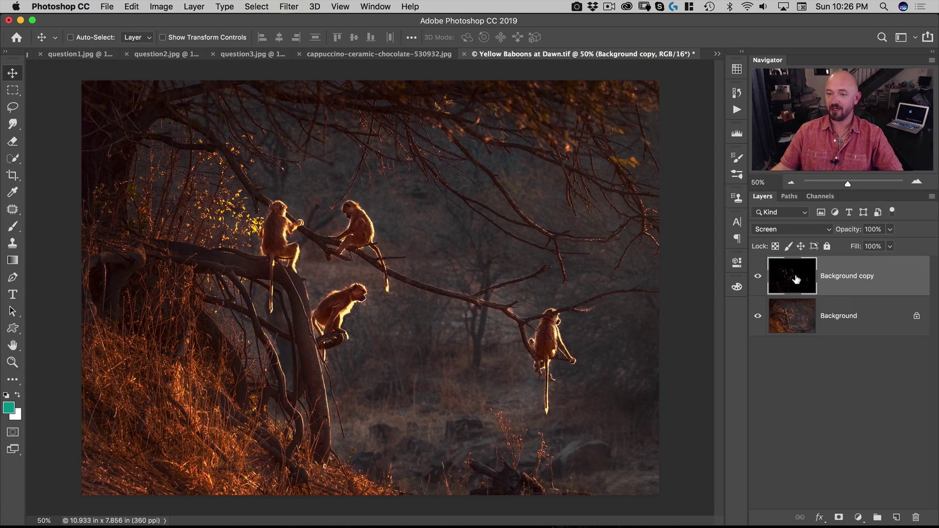
{"action": "left_click_drag", "start_coordinate": [794, 279], "coordinate": [916, 517]}
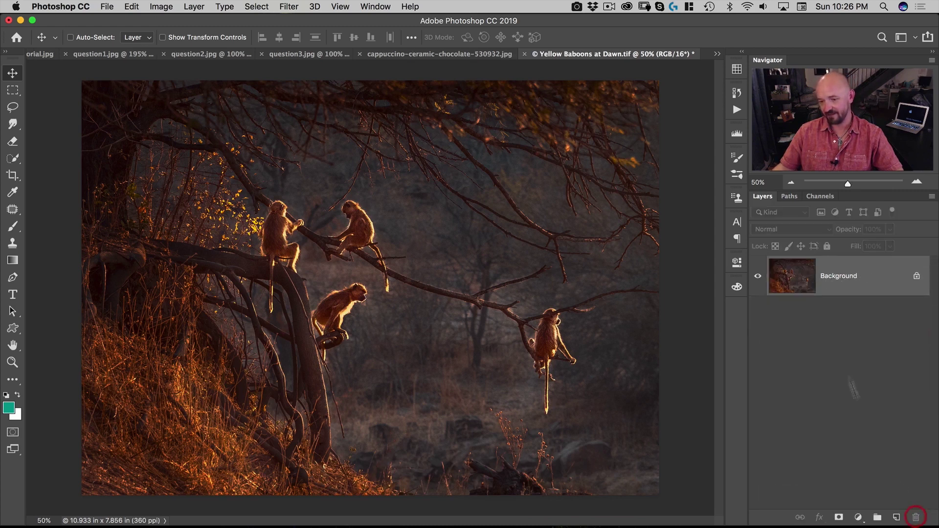
Duplicate the Background layer and convert the copy to a Smart Object.
{"action": "left_click_drag", "start_coordinate": [792, 276], "coordinate": [897, 515]}
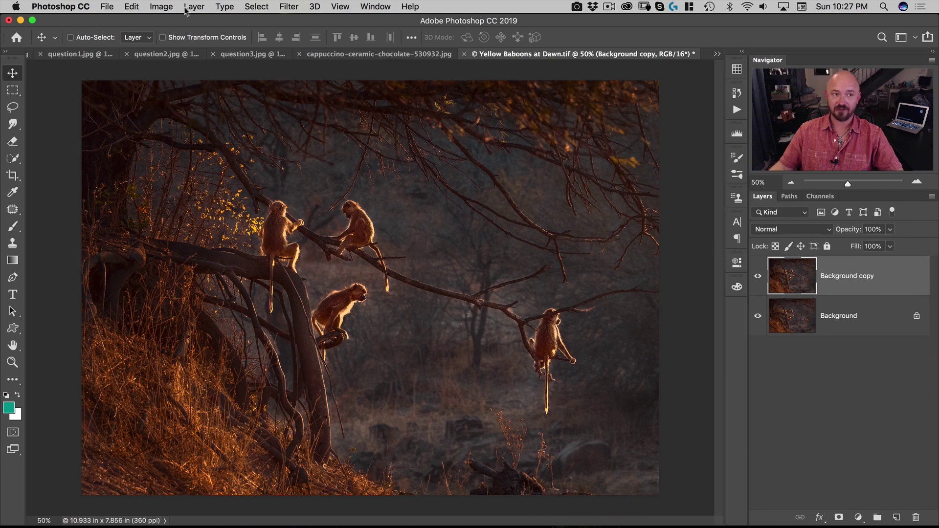
{"action": "right_click", "coordinate": [866, 277]}
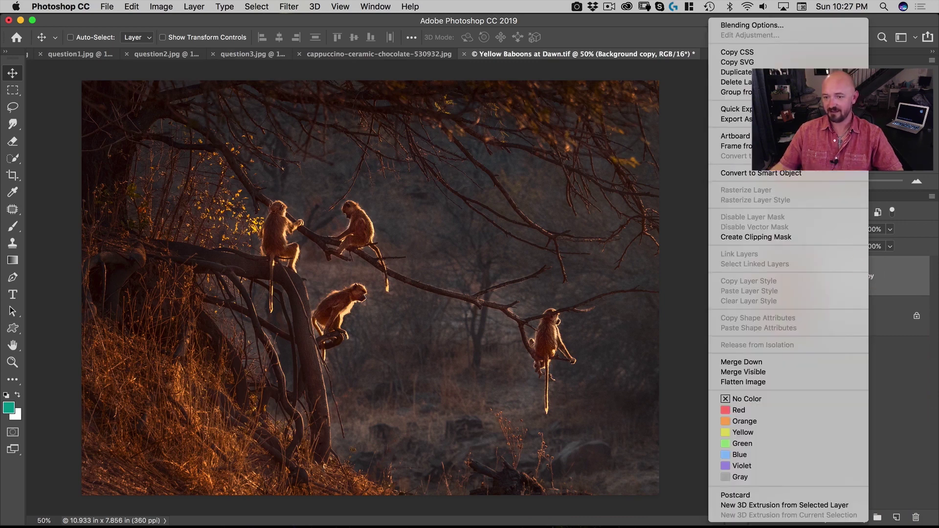
{"action": "left_click", "coordinate": [761, 173]}
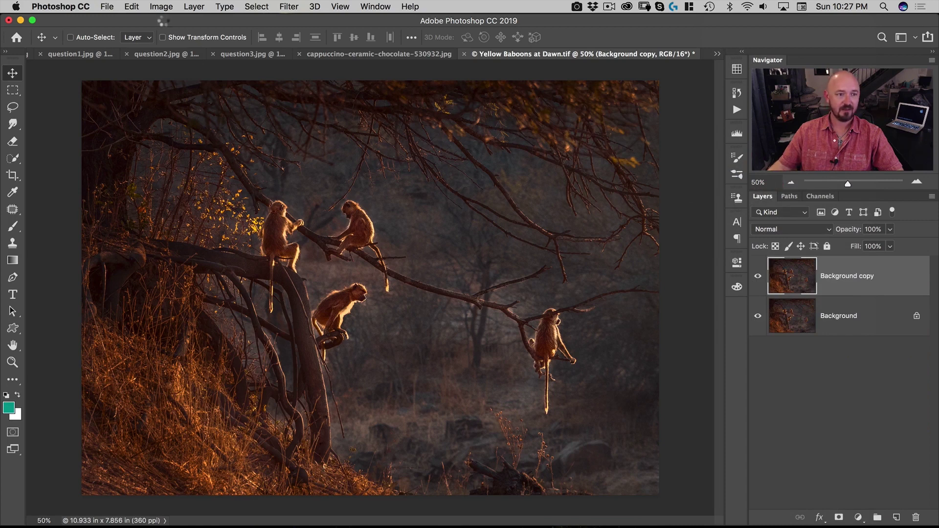
Apply Curves as a smart filter isolating the Background copy's brightest highlights, and set the layer's blend mode to Linear Dodge (Add).
{"action": "left_click", "coordinate": [160, 7]}
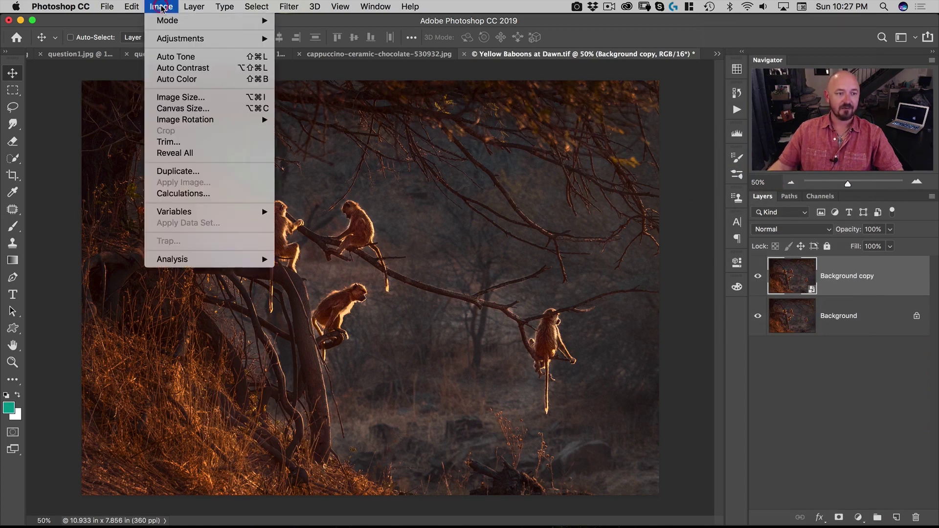
{"action": "mouse_move", "coordinate": [232, 43]}
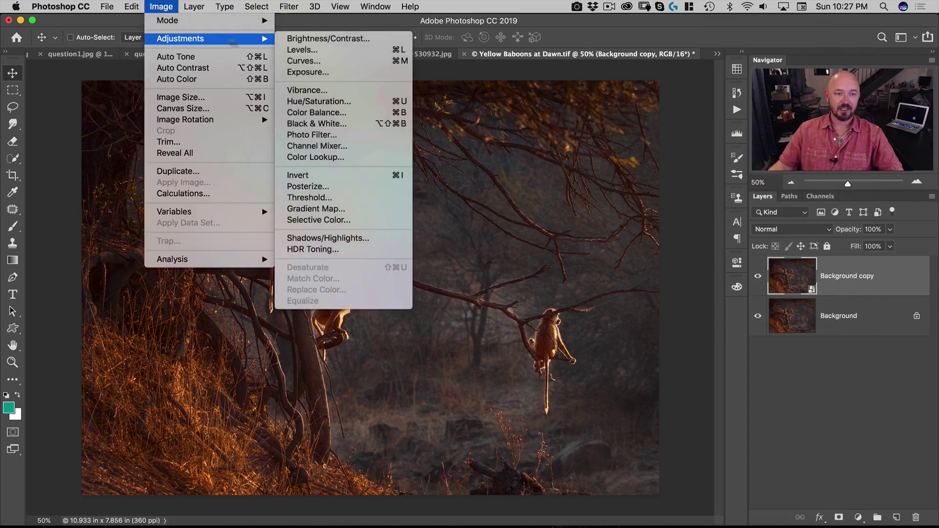
{"action": "left_click", "coordinate": [304, 62]}
{"action": "left_click_drag", "start_coordinate": [336, 310], "coordinate": [400, 312]}
{"action": "left_click", "coordinate": [637, 117]}
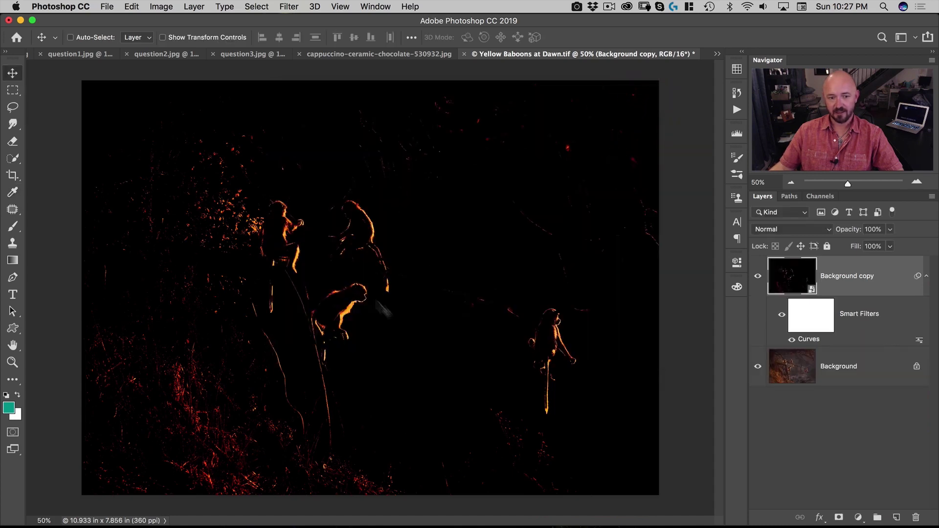
{"action": "left_click", "coordinate": [792, 233]}
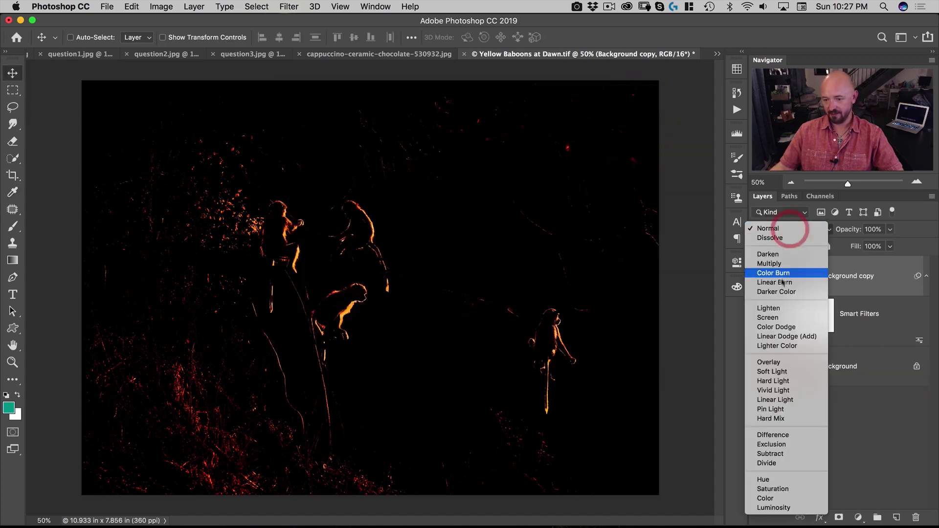
{"action": "left_click", "coordinate": [783, 337]}
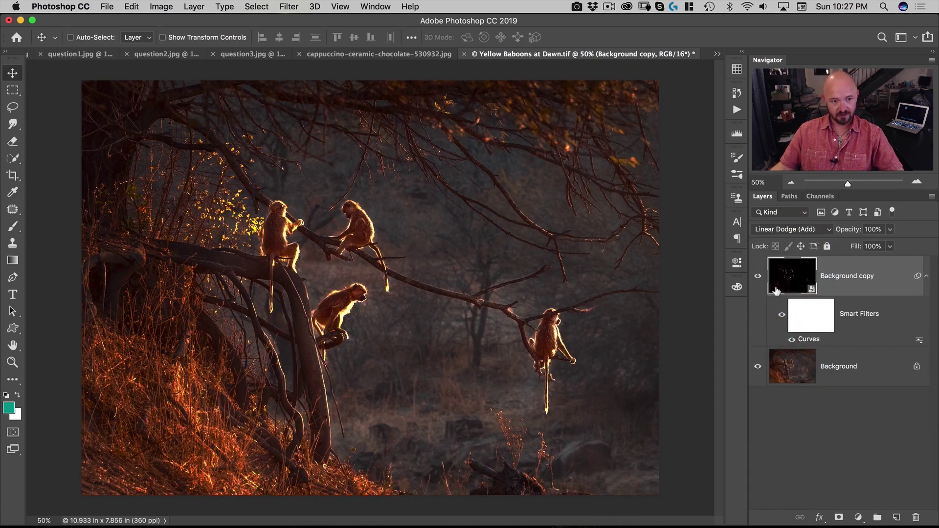
Apply a Gaussian Blur smart filter to the Background copy with a radius of about 41.6 pixels.
{"action": "left_click", "coordinate": [290, 7]}
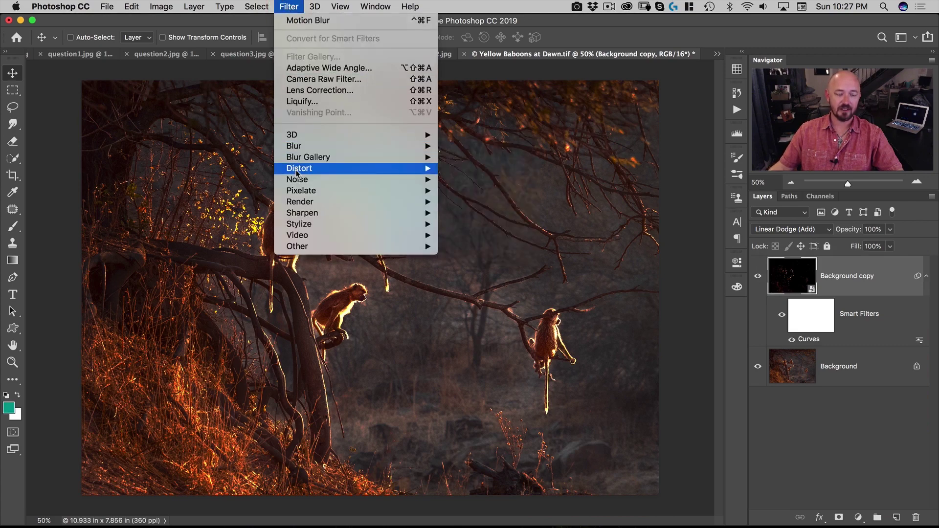
{"action": "mouse_move", "coordinate": [402, 147]}
{"action": "left_click", "coordinate": [482, 190]}
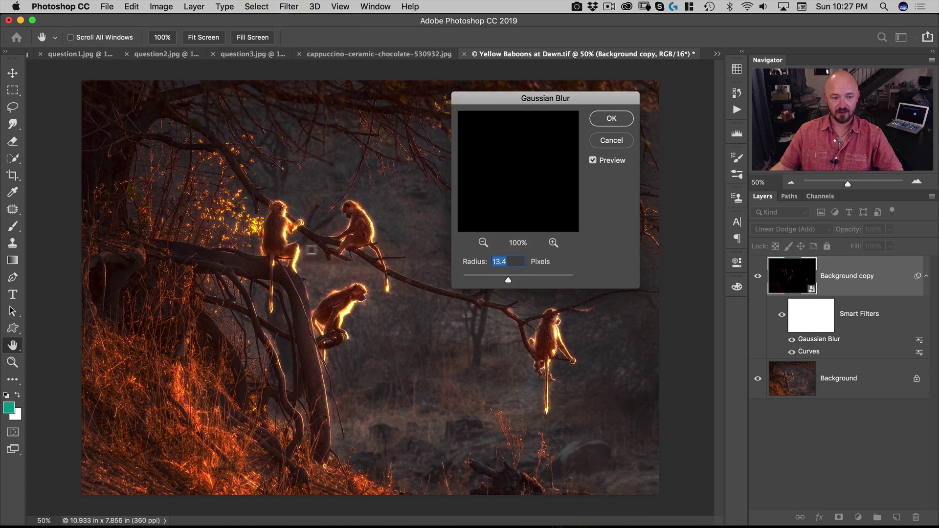
{"action": "left_click_drag", "start_coordinate": [521, 282], "coordinate": [521, 282]}
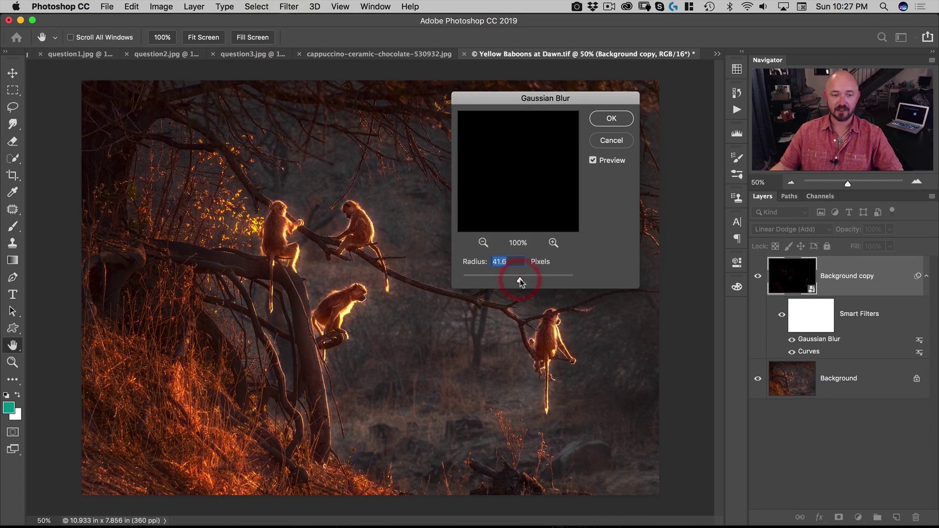
{"action": "left_click", "coordinate": [518, 282]}
{"action": "left_click", "coordinate": [613, 119]}
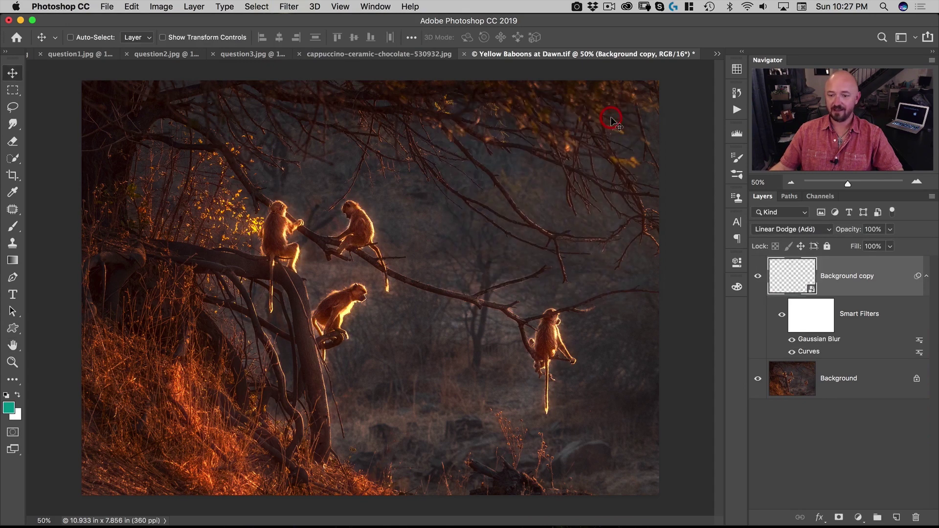
Reopen the Background copy's Curves smart filter and set the black point to input 65 to include more highlights in the glow.
{"action": "double_click", "coordinate": [809, 352]}
{"action": "left_click", "coordinate": [562, 212]}
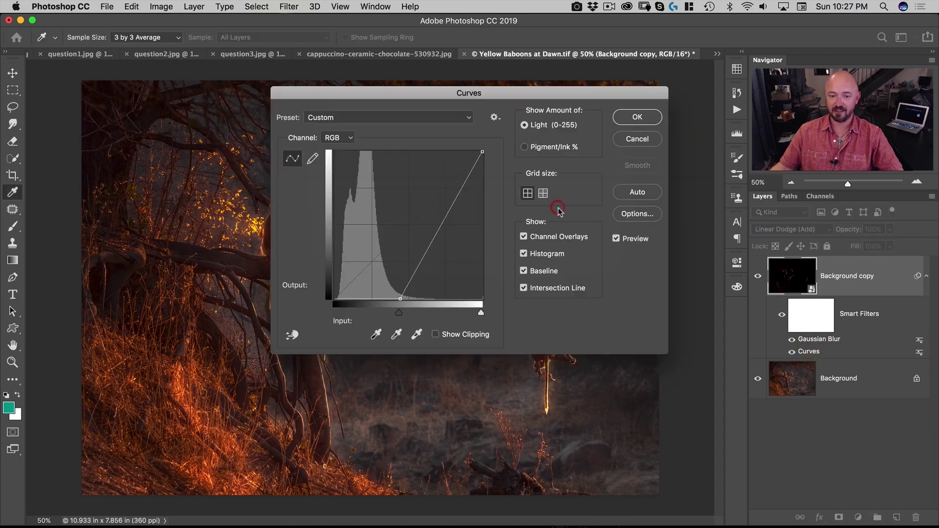
{"action": "left_click_drag", "start_coordinate": [441, 96], "coordinate": [639, 125]}
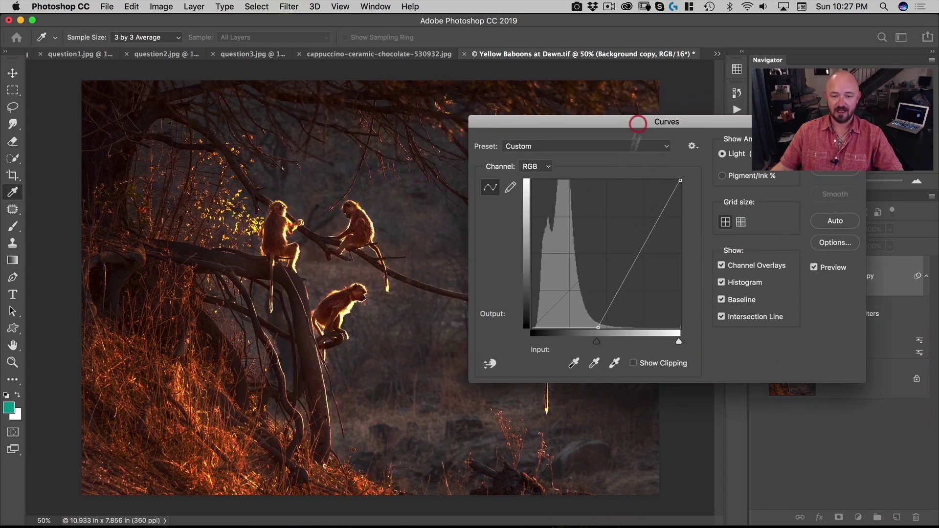
{"action": "left_click_drag", "start_coordinate": [598, 343], "coordinate": [571, 347]}
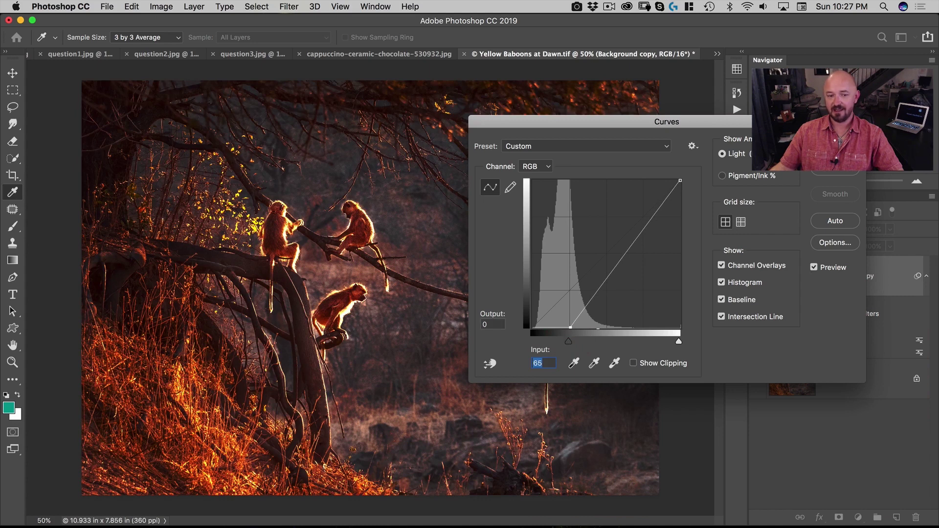
{"action": "key", "text": "Return"}
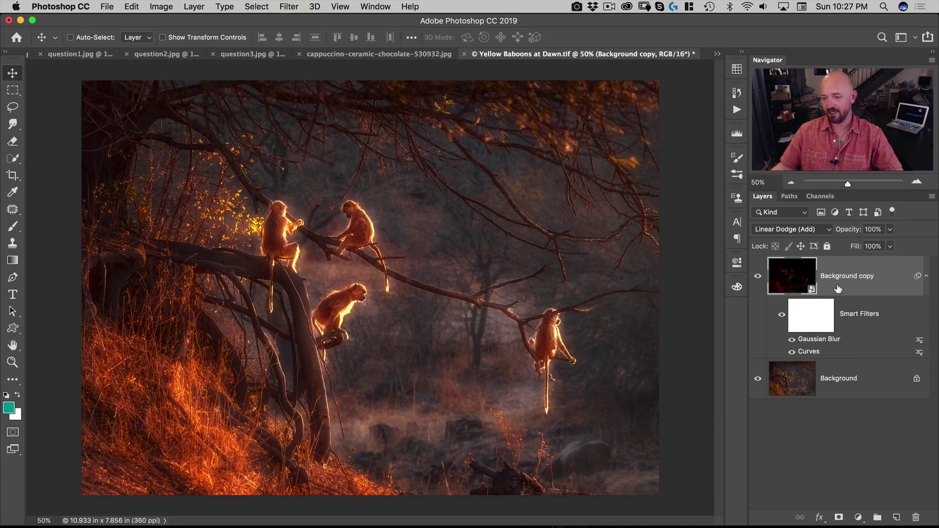
Hide the Gaussian Blur smart filter and bend the Curves filter with a point at input 101, output 5 and a raised highlight point.
{"action": "left_click", "coordinate": [792, 339]}
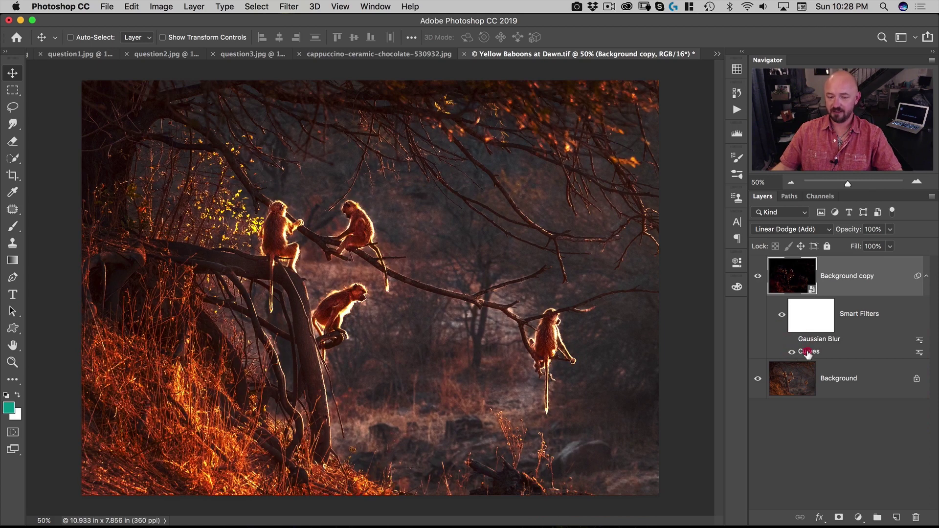
{"action": "double_click", "coordinate": [808, 352]}
{"action": "left_click", "coordinate": [562, 209]}
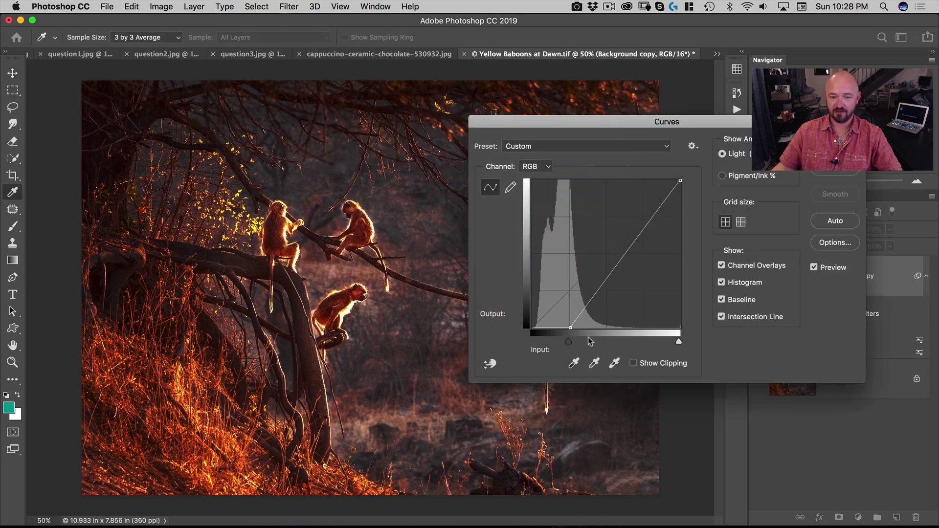
{"action": "mouse_move", "coordinate": [570, 344]}
{"action": "left_mouse_down"}
{"action": "mouse_move", "coordinate": [609, 342]}
{"action": "mouse_move", "coordinate": [571, 342]}
{"action": "left_mouse_up"}
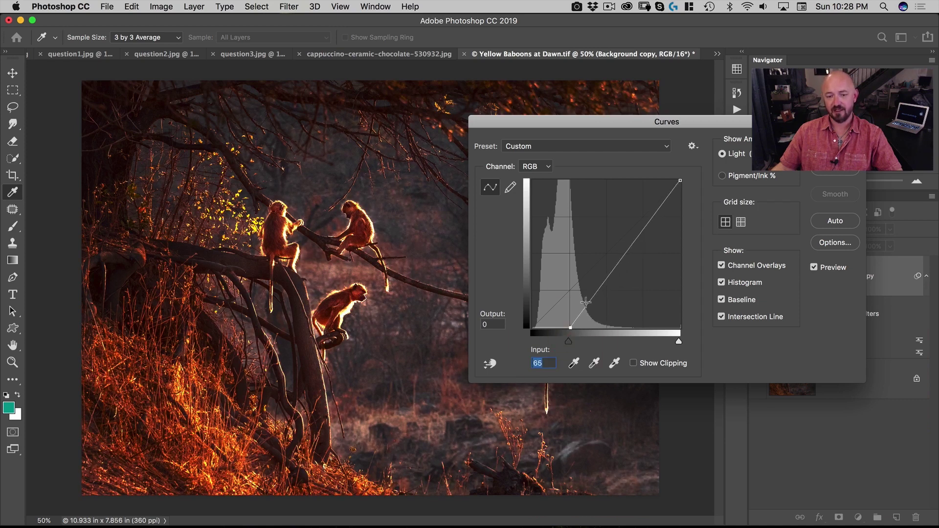
{"action": "left_click_drag", "start_coordinate": [592, 300], "coordinate": [592, 325]}
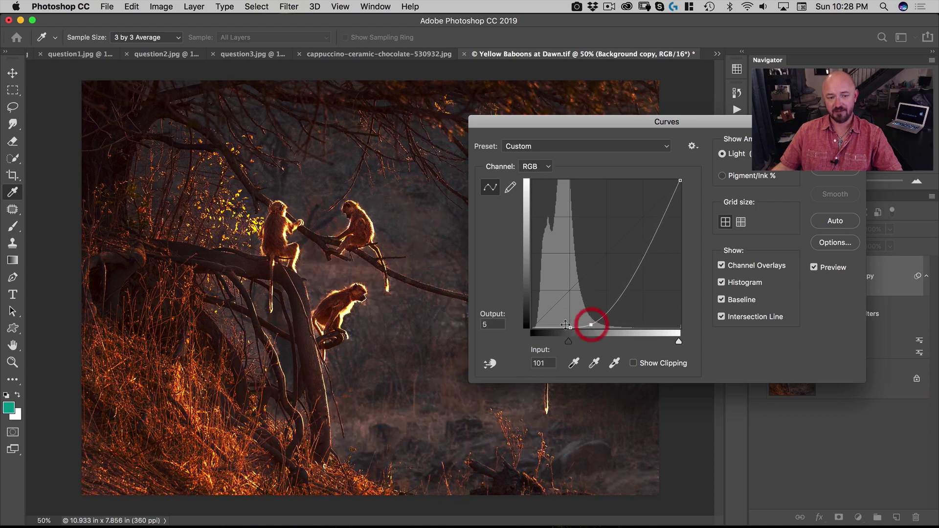
{"action": "left_click_drag", "start_coordinate": [656, 225], "coordinate": [635, 207]}
{"action": "key", "text": "Return"}
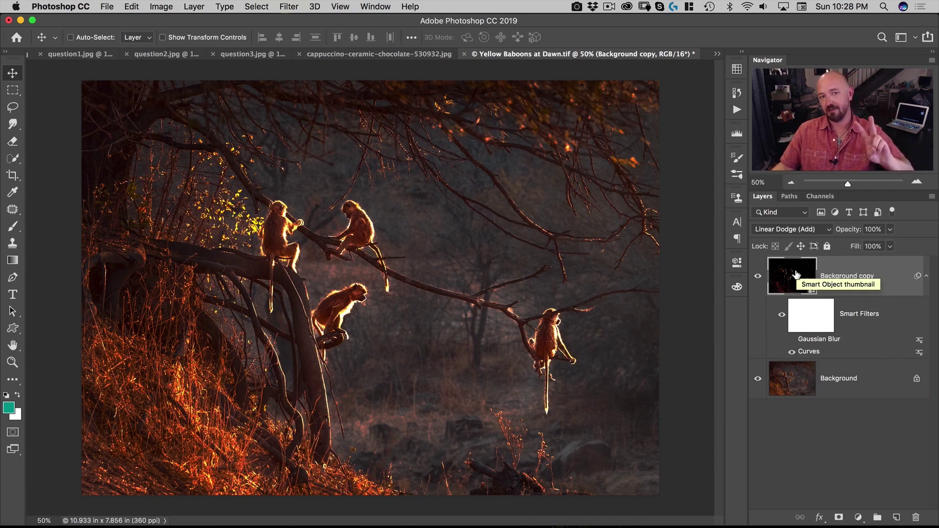
Delete the Smart Object copy and duplicate the Background layer again.
{"action": "left_click_drag", "start_coordinate": [796, 275], "coordinate": [915, 517]}
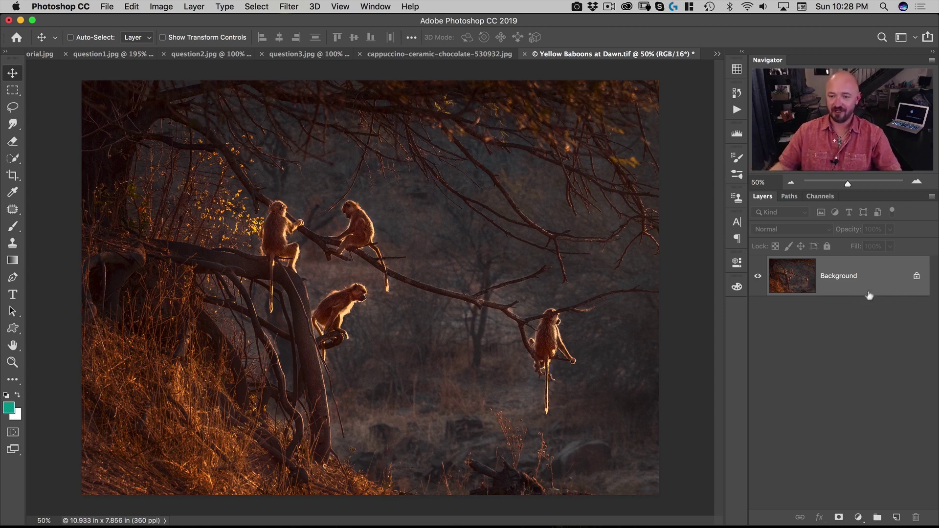
{"action": "left_click_drag", "start_coordinate": [848, 281], "coordinate": [894, 517]}
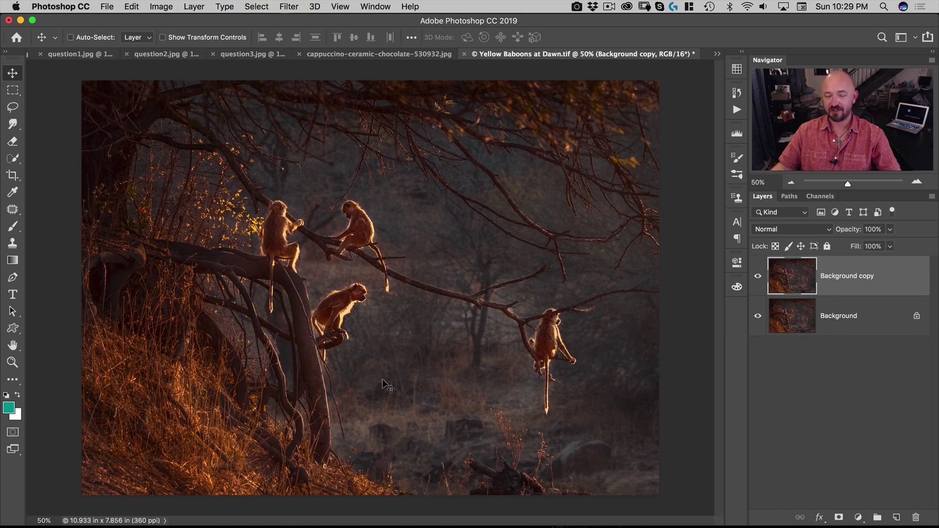
Open a Curves adjustment for the Background copy and sample the rim light on the back of the upper right seated baboon.
{"action": "left_click", "coordinate": [161, 6]}
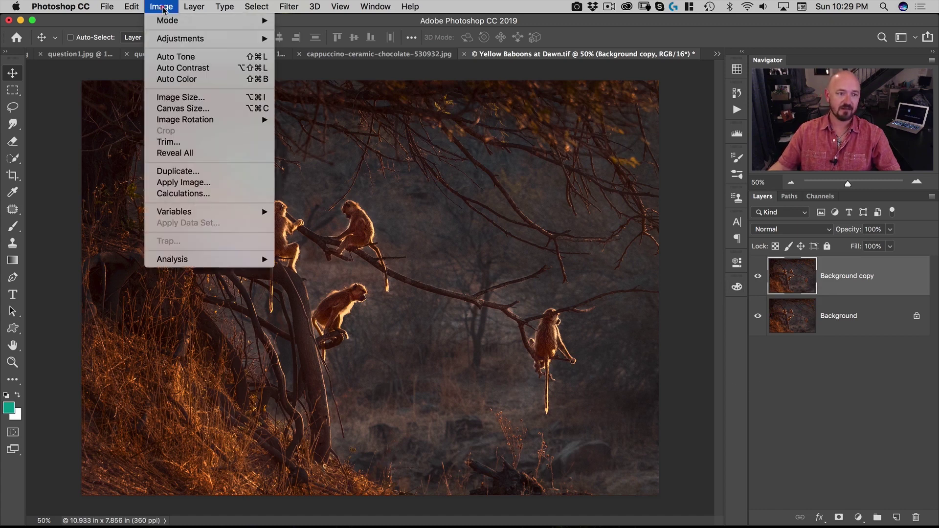
{"action": "mouse_move", "coordinate": [163, 38]}
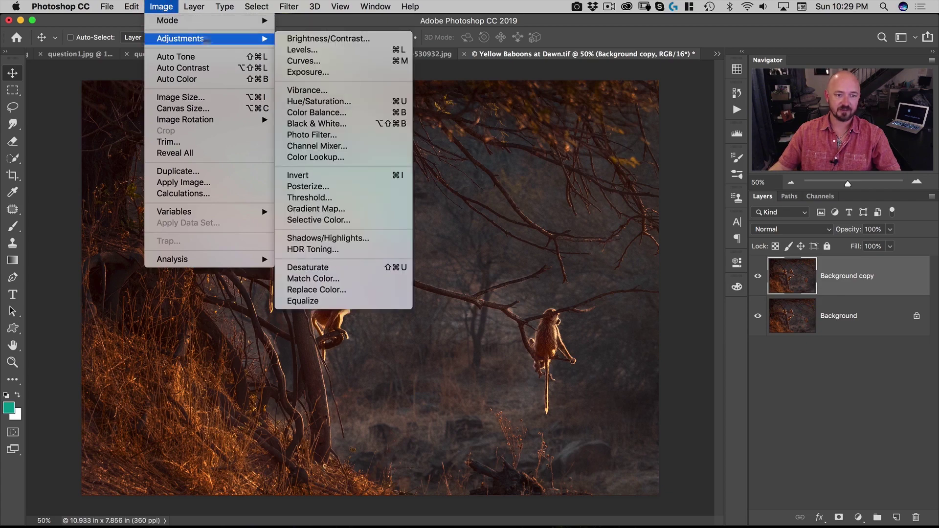
{"action": "left_click", "coordinate": [310, 59]}
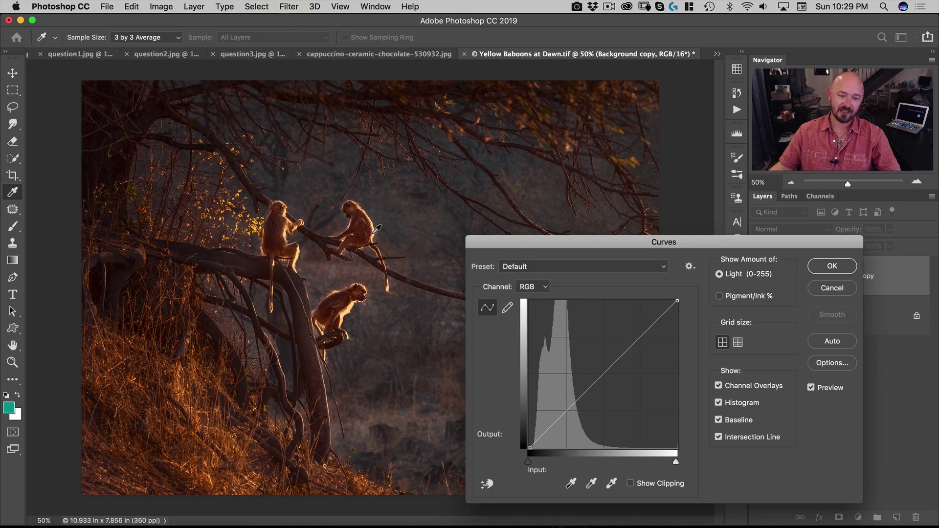
{"action": "left_click_drag", "start_coordinate": [377, 228], "coordinate": [374, 234]}
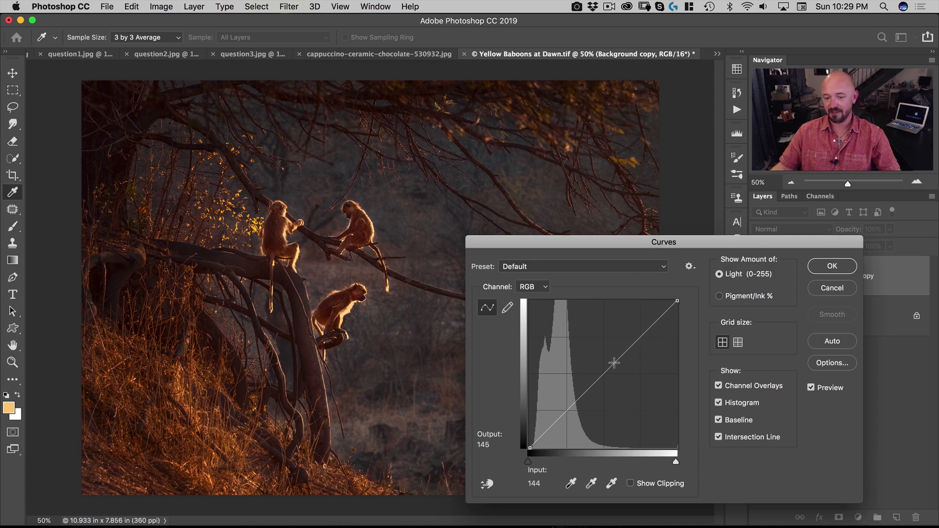
Try lifting the highlights with a single curve point at input 185, output 236, and remove the point.
{"action": "left_click_drag", "start_coordinate": [640, 338], "coordinate": [637, 311]}
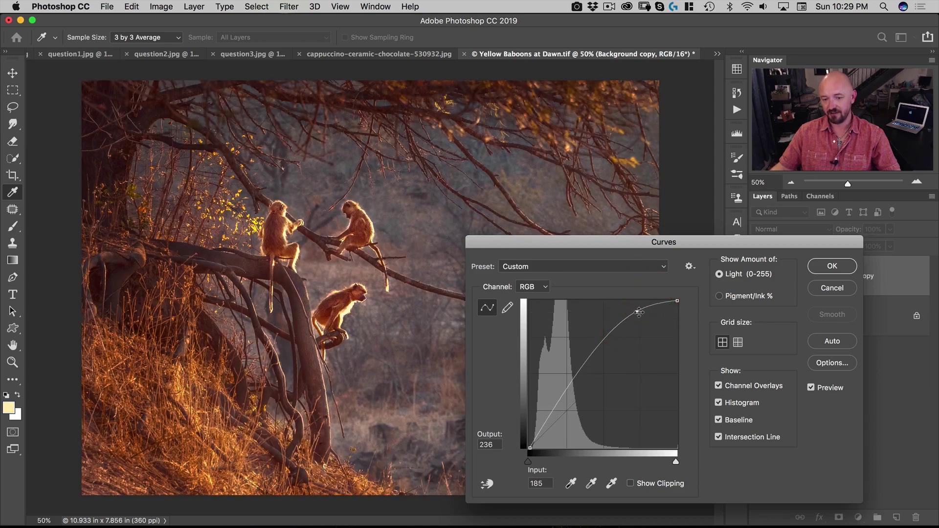
{"action": "left_click_drag", "start_coordinate": [638, 312], "coordinate": [615, 277]}
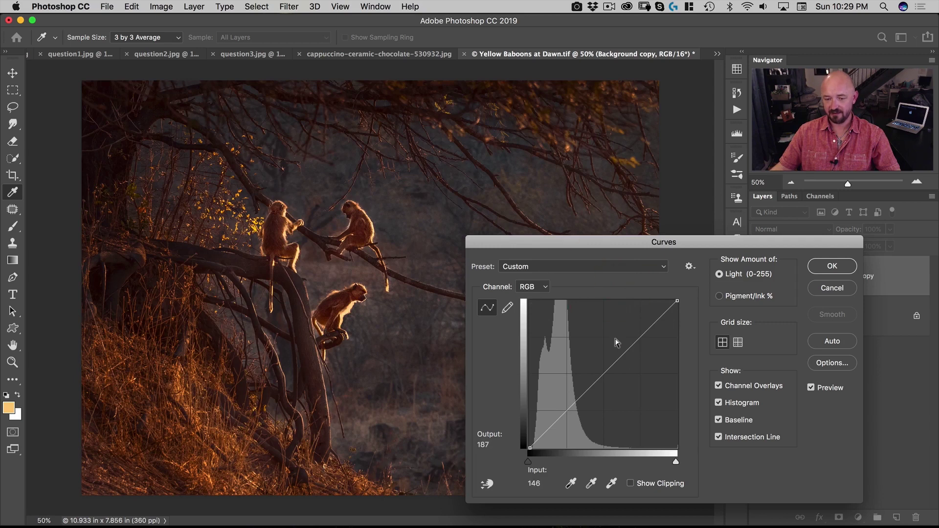
Anchor the curve at input 141, lift the highlights to input 185, output 242, and straighten the lower tones with points at inputs 90 and 120.
{"action": "left_click", "coordinate": [611, 365]}
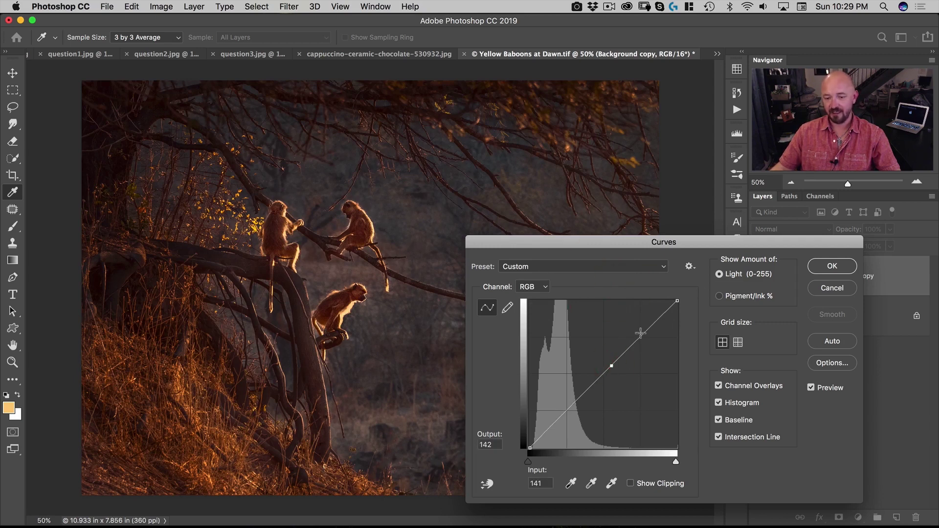
{"action": "left_click_drag", "start_coordinate": [646, 334], "coordinate": [637, 308]}
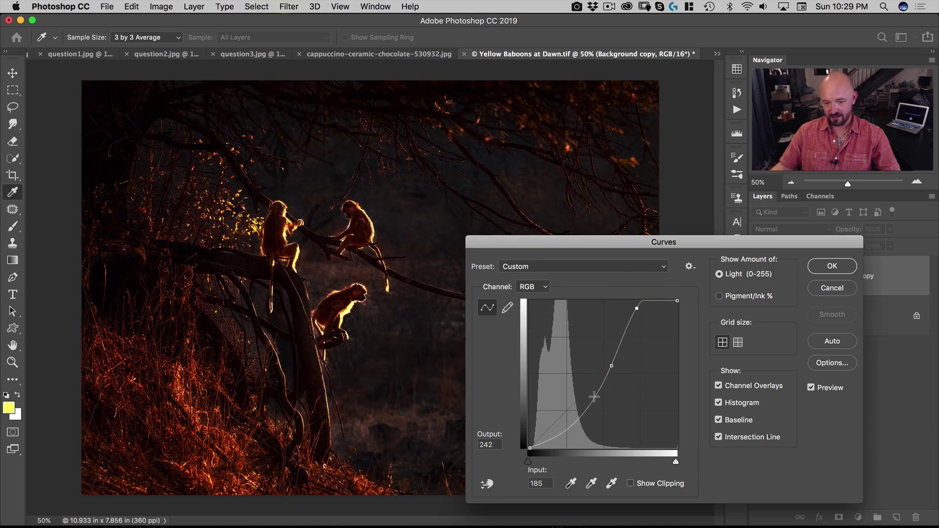
{"action": "left_click", "coordinate": [593, 398]}
{"action": "left_click_drag", "start_coordinate": [593, 397], "coordinate": [581, 396]}
{"action": "left_click", "coordinate": [583, 397]}
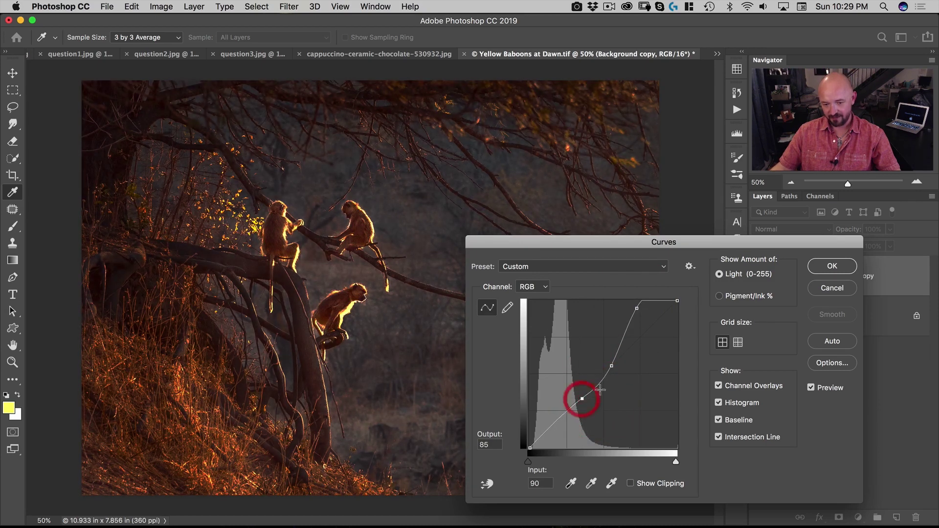
{"action": "left_click", "coordinate": [599, 383]}
{"action": "left_click_drag", "start_coordinate": [600, 383], "coordinate": [599, 381]}
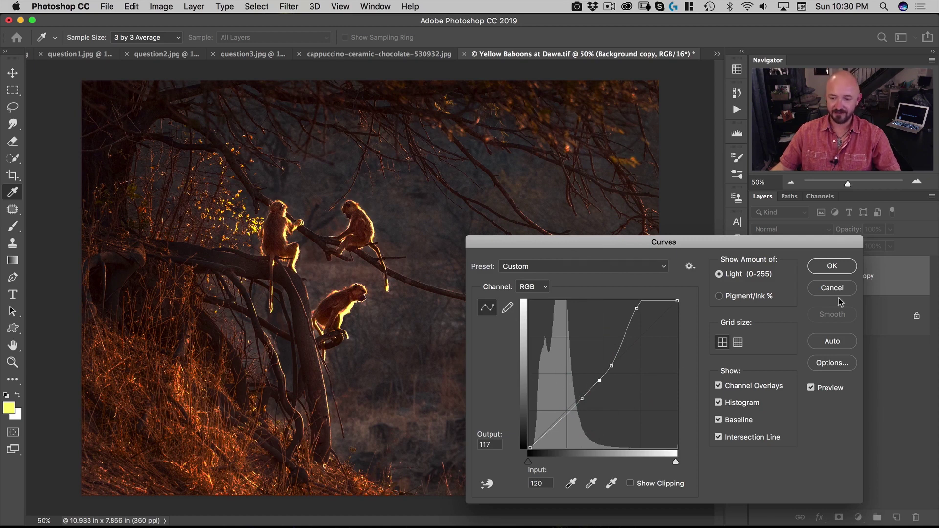
Reset the Curves settings to their default without closing the dialog.
{"action": "key", "text": "alt"}
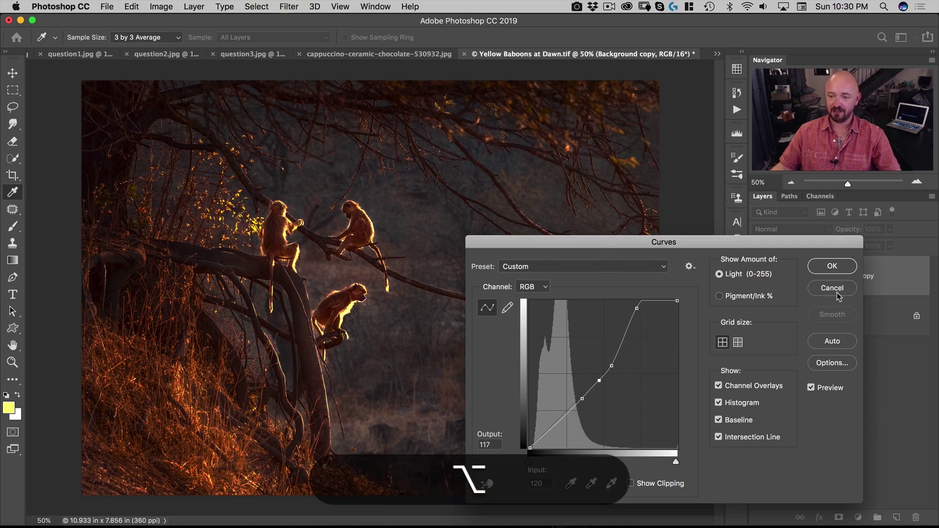
{"action": "key", "text": "alt"}
{"action": "left_click", "coordinate": [831, 291], "text": "alt"}
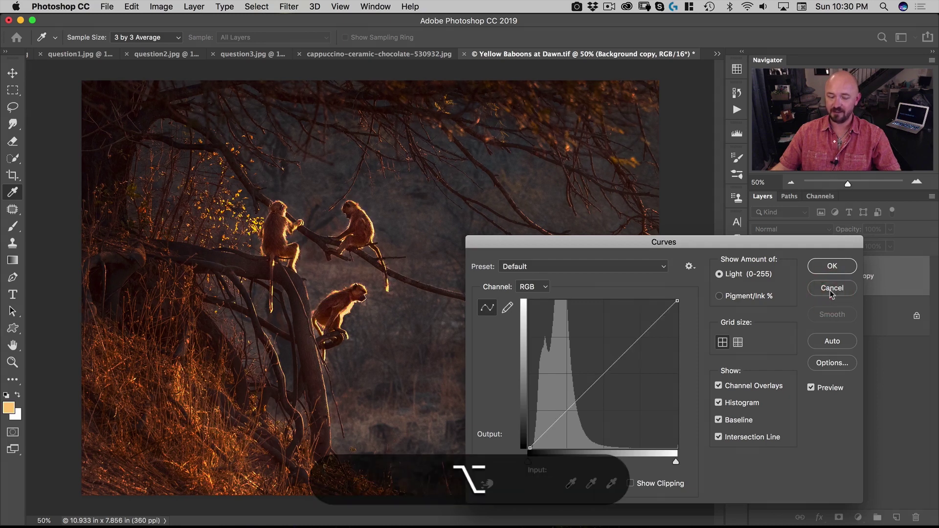
Draw a freehand boost of the curve's highlights from just above the midpoint up to maximum output, and compare the preview on and off.
{"action": "left_click", "coordinate": [505, 312]}
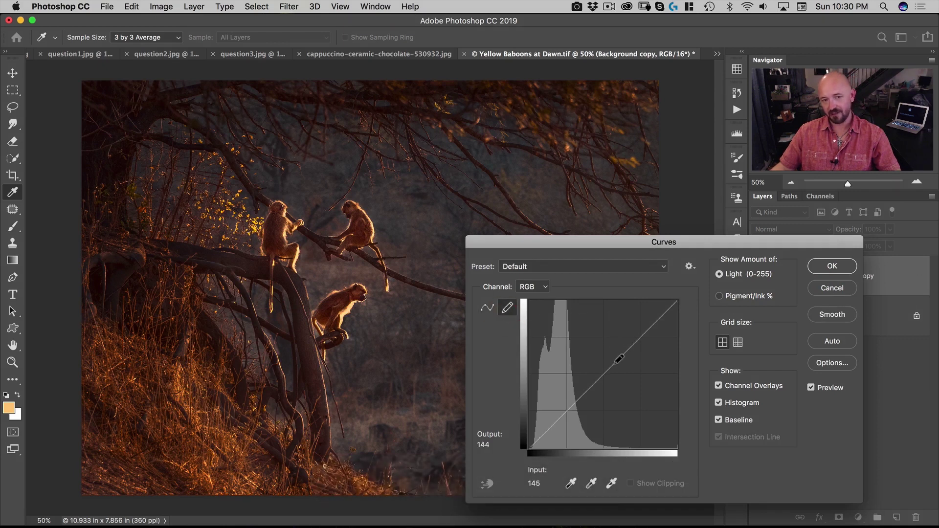
{"action": "mouse_move", "coordinate": [614, 363]}
{"action": "left_mouse_down"}
{"action": "mouse_move", "coordinate": [640, 309]}
{"action": "mouse_move", "coordinate": [690, 295]}
{"action": "left_mouse_up"}
{"action": "left_click", "coordinate": [650, 304]}
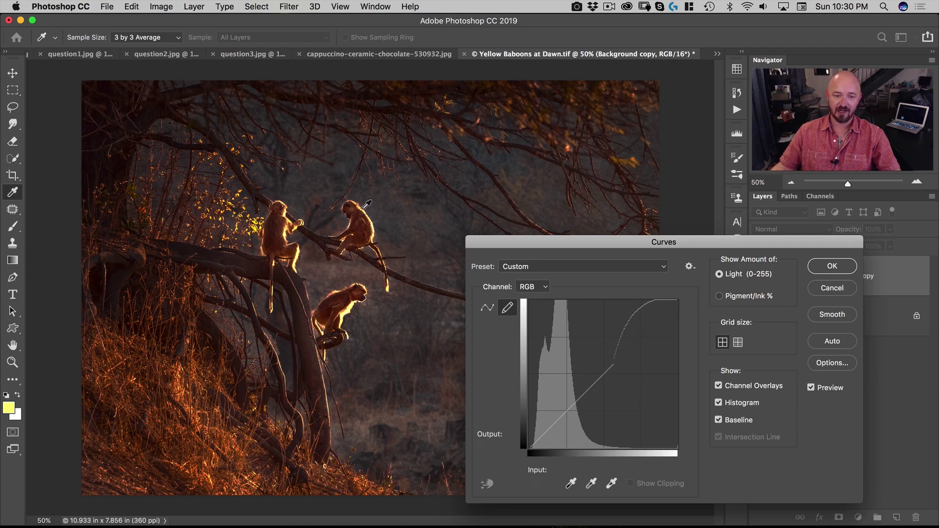
{"action": "left_click", "coordinate": [812, 387]}
{"action": "left_click", "coordinate": [812, 388]}
{"action": "left_click", "coordinate": [812, 387]}
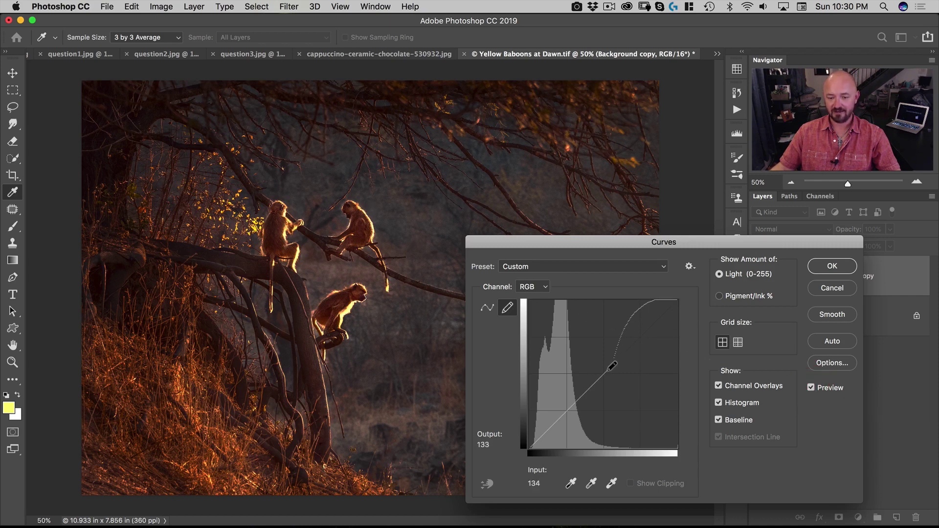
Redraw the highlight rise steeper from about input 134 up to maximum output, apply the Curves adjustment, and activate the Move tool.
{"action": "mouse_move", "coordinate": [607, 369]}
{"action": "left_mouse_down"}
{"action": "mouse_move", "coordinate": [619, 297]}
{"action": "mouse_move", "coordinate": [690, 295]}
{"action": "mouse_move", "coordinate": [621, 295]}
{"action": "left_mouse_up"}
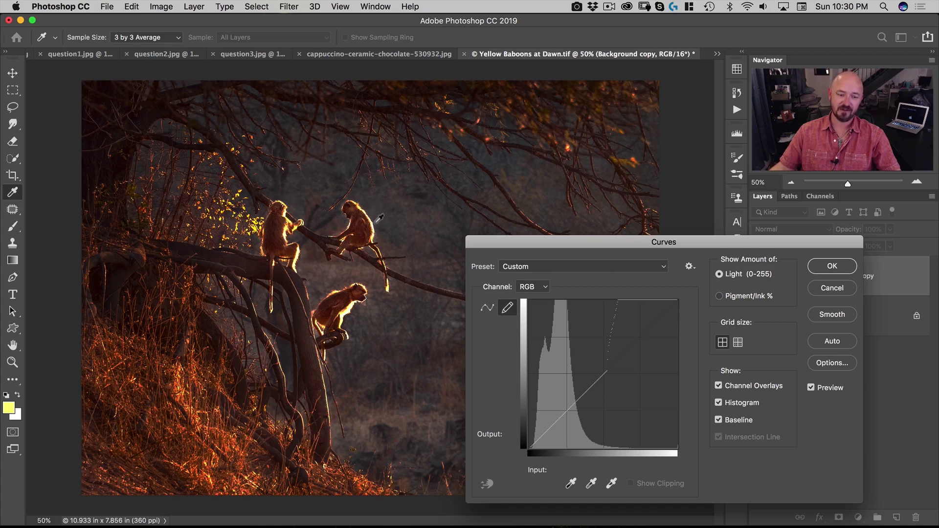
{"action": "left_click", "coordinate": [833, 266]}
{"action": "key", "text": "v"}
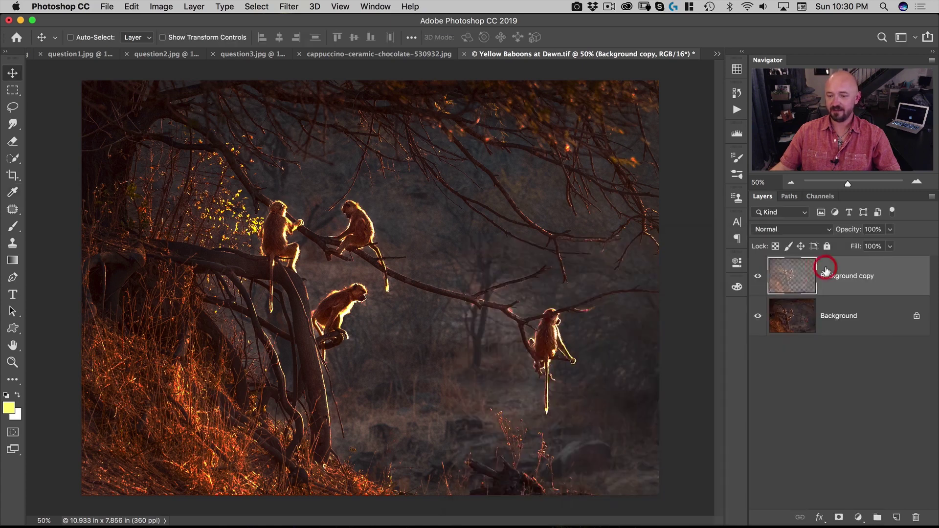
Add a layer mask to the Background copy and brush black over the area around the central baboons to hide the effect there.
{"action": "left_click", "coordinate": [839, 518]}
{"action": "left_click", "coordinate": [13, 226]}
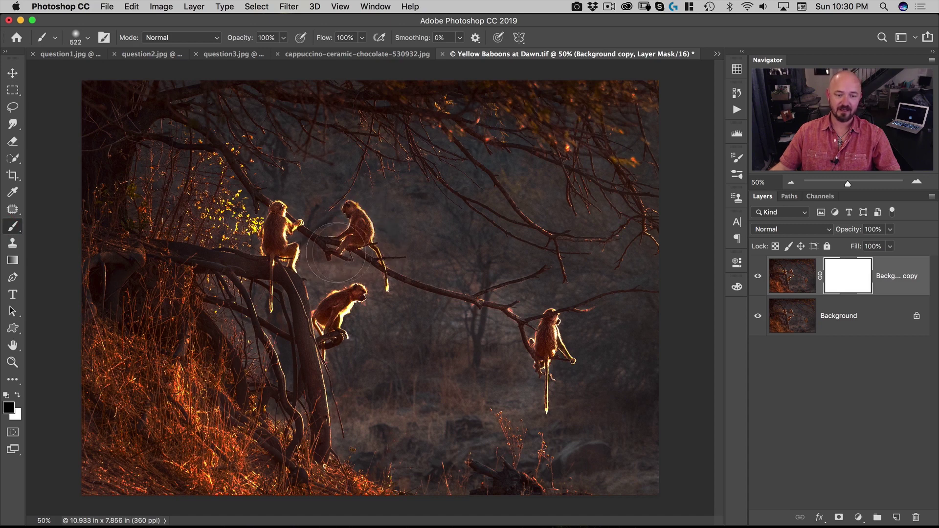
{"action": "left_click", "coordinate": [362, 316]}
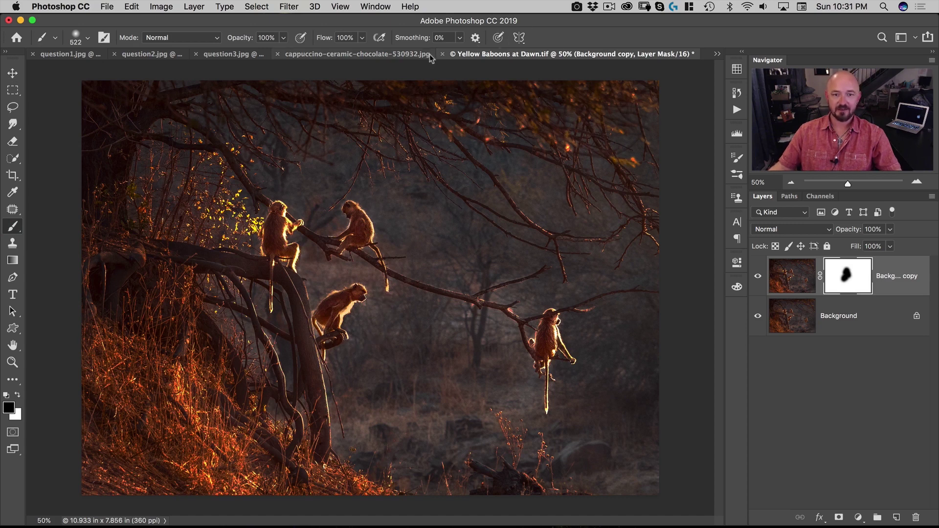
Switch to the question2.jpg document and enlarge the viewer comment to read it.
{"action": "left_click", "coordinate": [141, 57]}
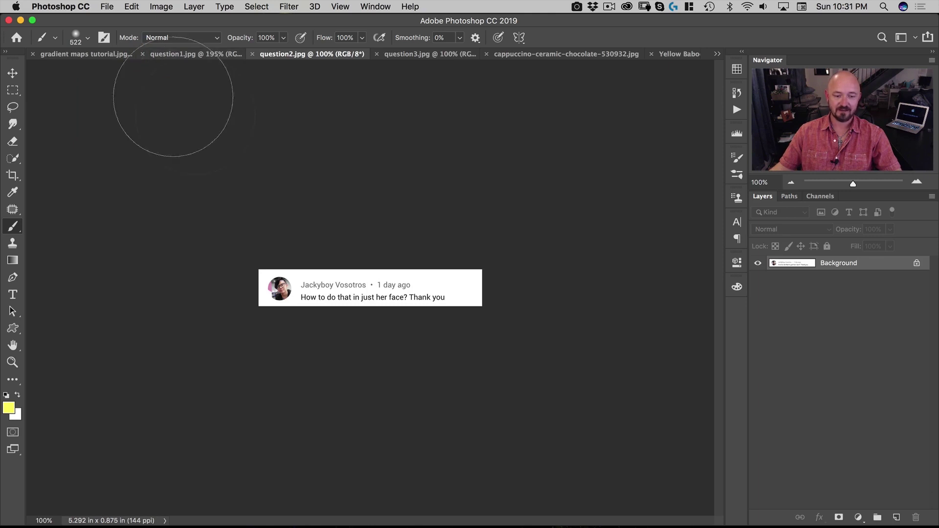
{"action": "left_click_drag", "start_coordinate": [403, 300], "coordinate": [448, 282]}
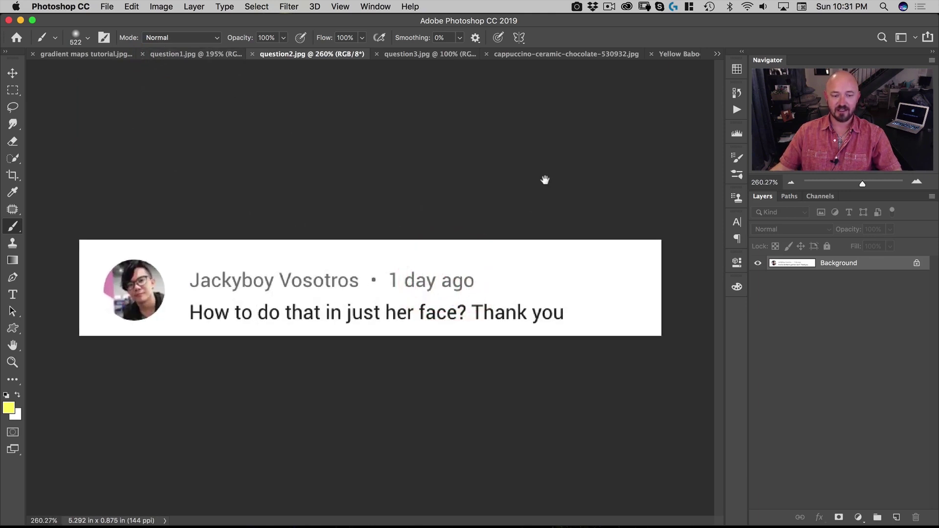
Activate the Move tool and switch to the gradient maps tutorial.jpg document.
{"action": "key", "text": "v"}
{"action": "key", "text": "3"}
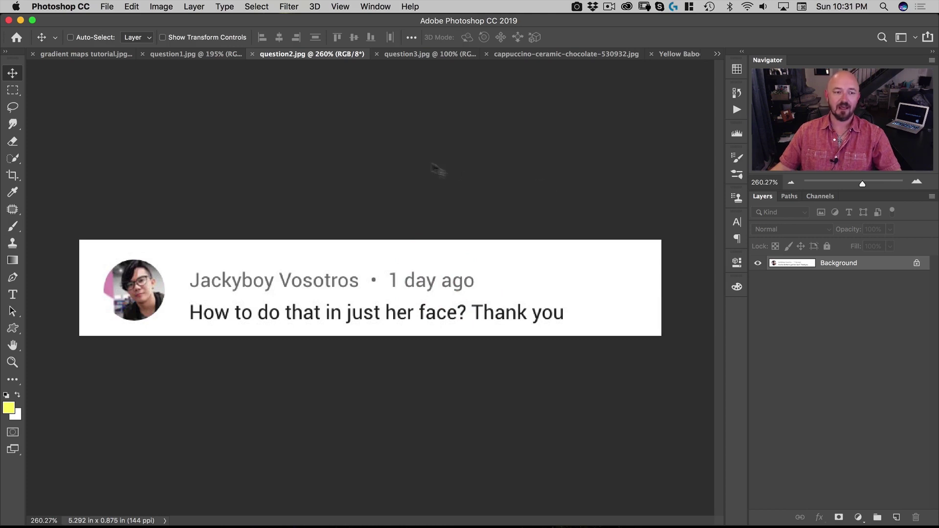
{"action": "left_click", "coordinate": [717, 55]}
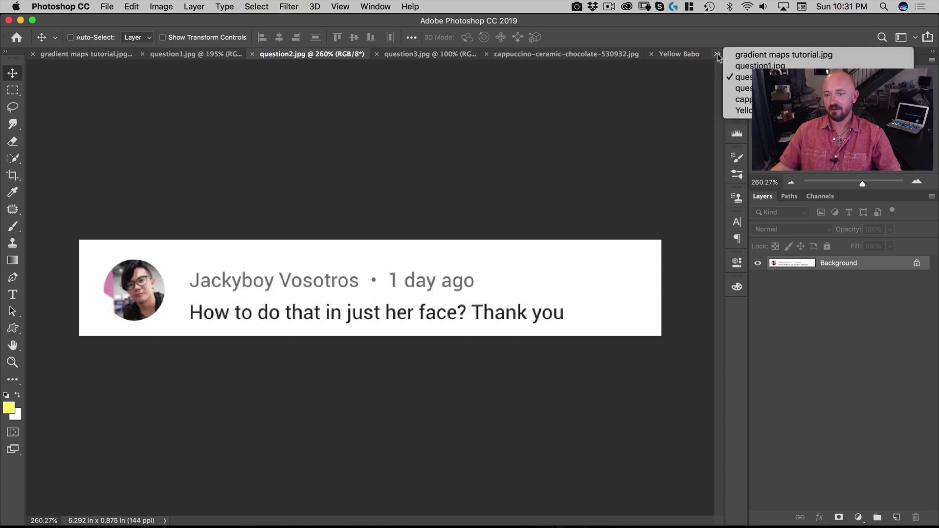
{"action": "left_click", "coordinate": [740, 54]}
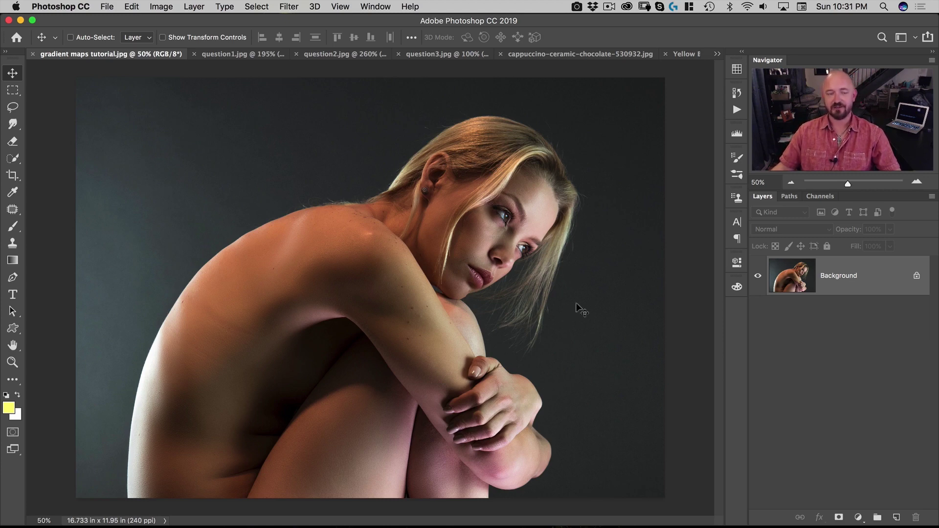
Add a Gradient Map adjustment layer above the Background and apply the purple-to-orange preset gradient.
{"action": "left_click", "coordinate": [858, 518]}
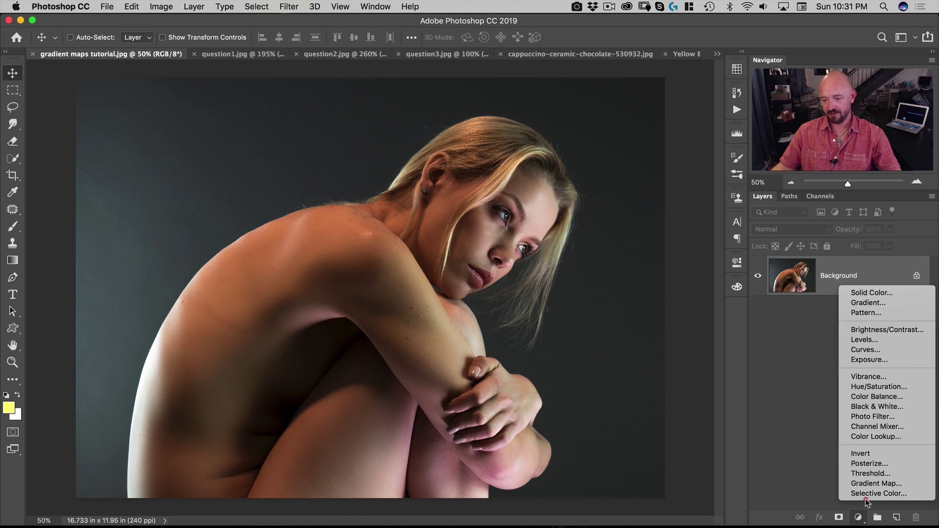
{"action": "left_click", "coordinate": [873, 483]}
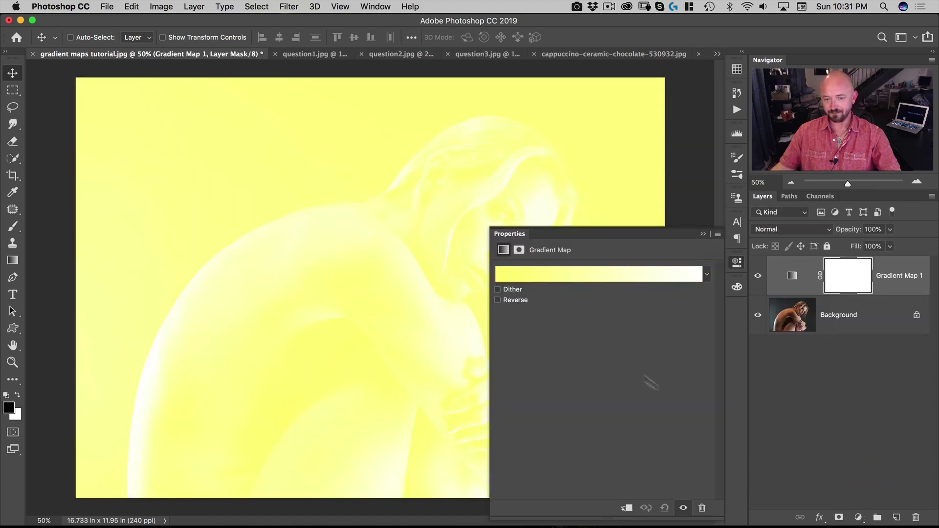
{"action": "left_click", "coordinate": [706, 276]}
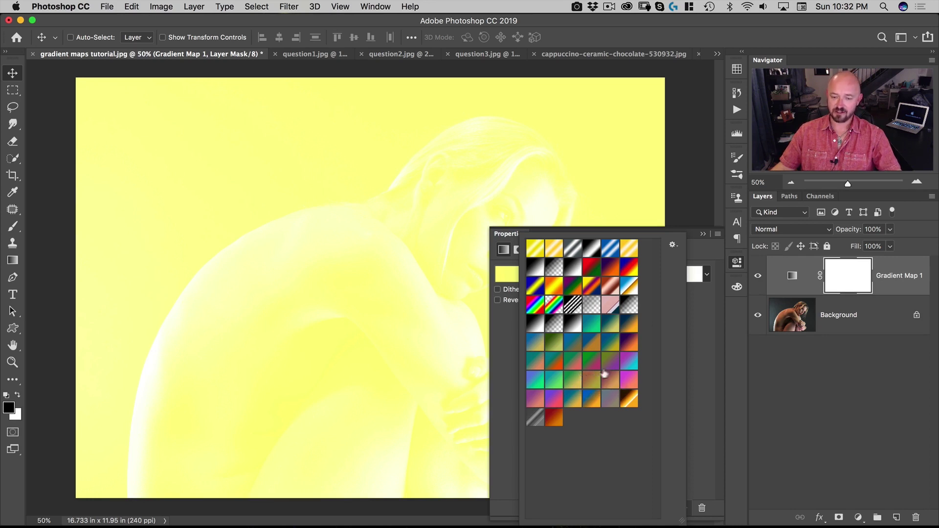
{"action": "left_click", "coordinate": [629, 347]}
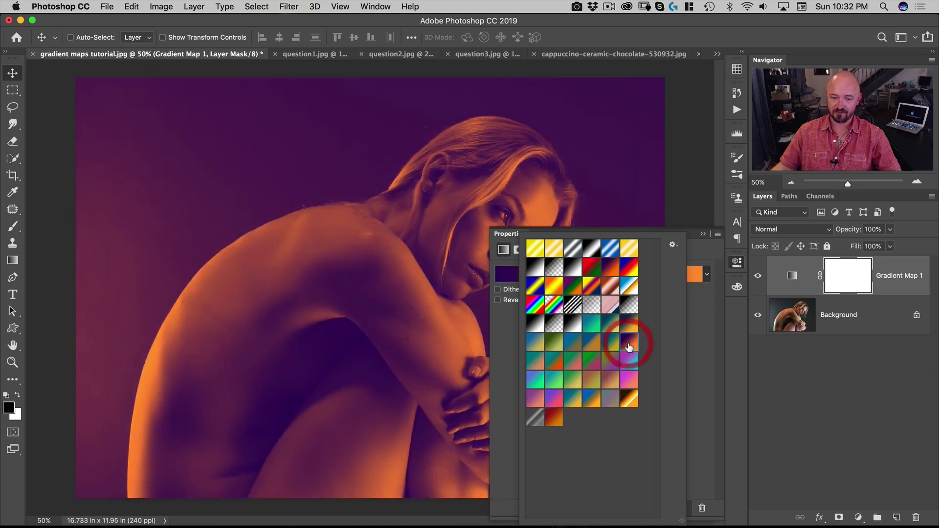
{"action": "left_click", "coordinate": [737, 263]}
{"action": "left_click", "coordinate": [738, 263]}
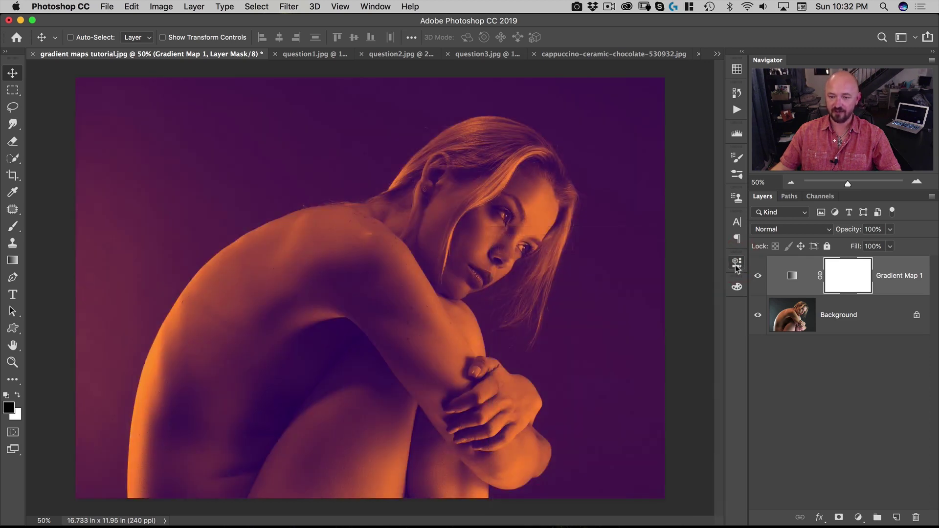
Set the Gradient Map layer's blend mode to Soft Light and toggle its visibility to compare before and after.
{"action": "left_click", "coordinate": [785, 230]}
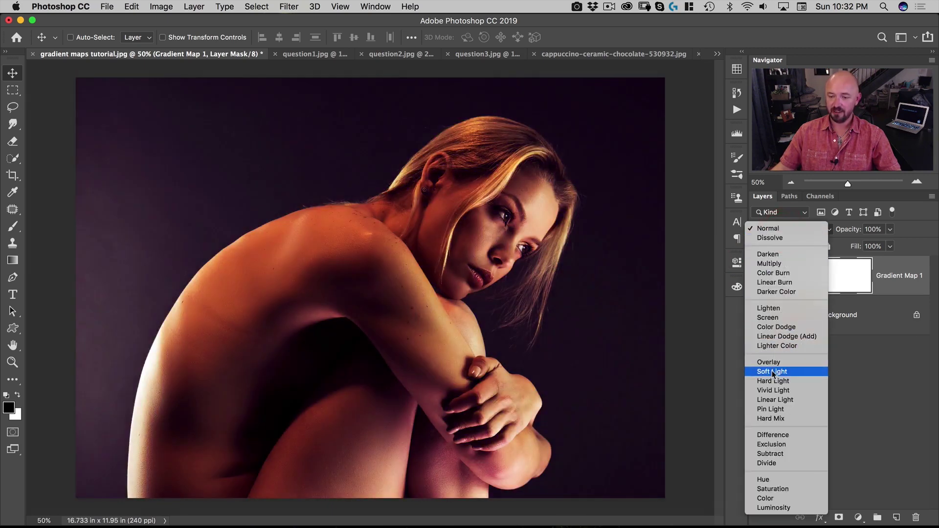
{"action": "left_click", "coordinate": [773, 373]}
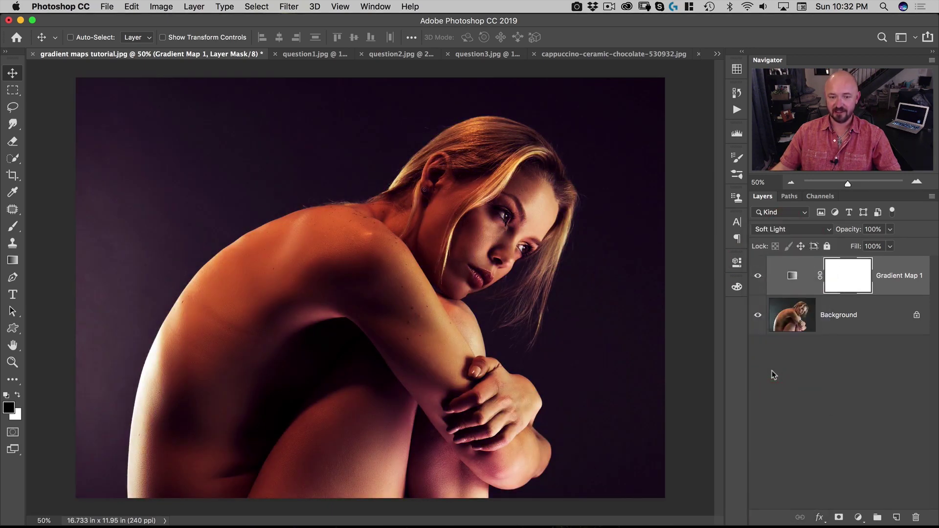
{"action": "left_click", "coordinate": [758, 277]}
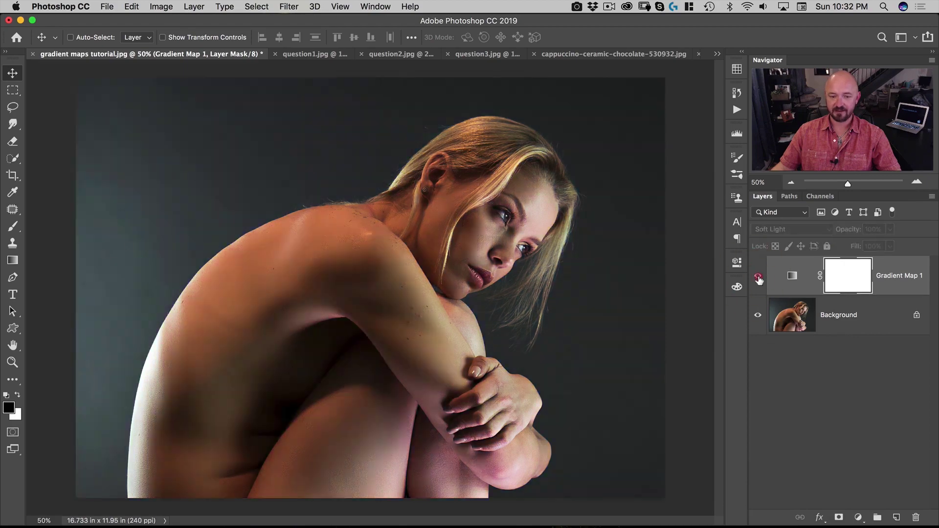
{"action": "left_click", "coordinate": [759, 277]}
{"action": "left_click", "coordinate": [758, 277]}
{"action": "left_click", "coordinate": [758, 277]}
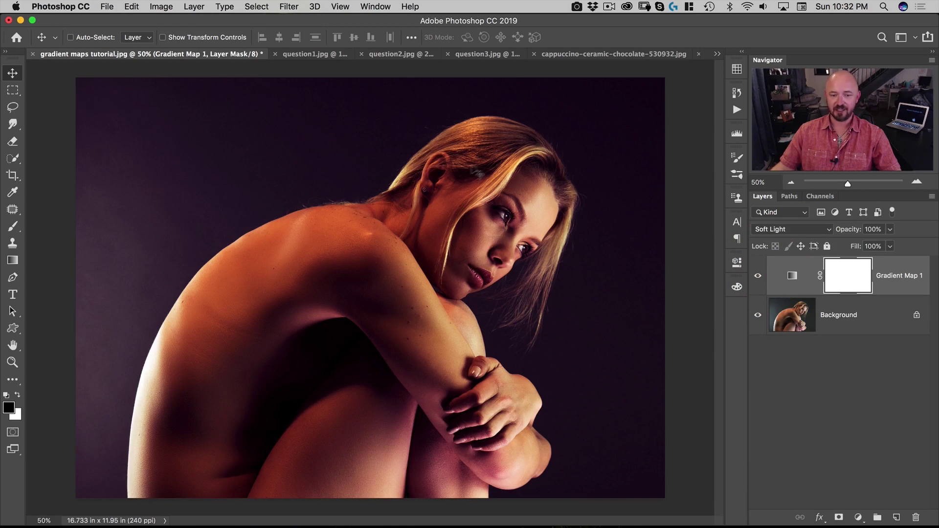
Fill the Gradient Map's layer mask with the black foreground color at 100% opacity in Normal mode.
{"action": "left_click", "coordinate": [850, 272]}
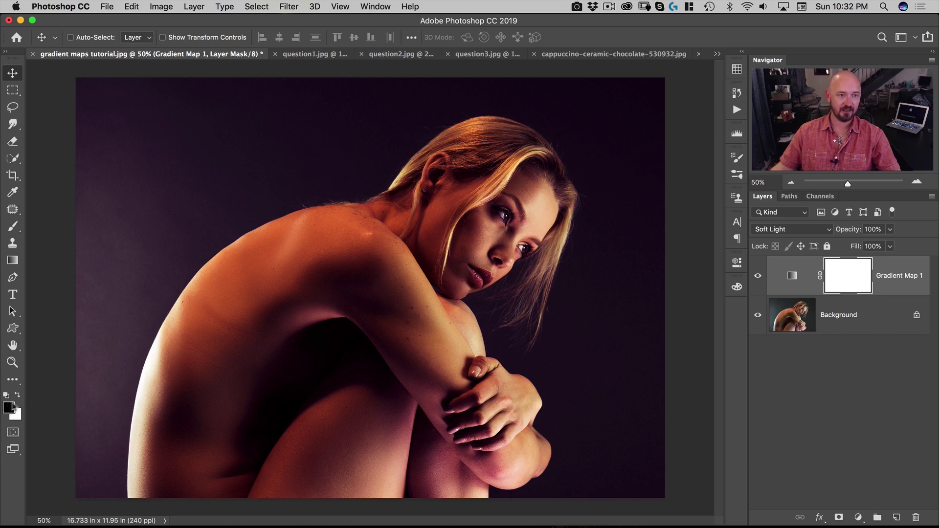
{"action": "left_click", "coordinate": [132, 7]}
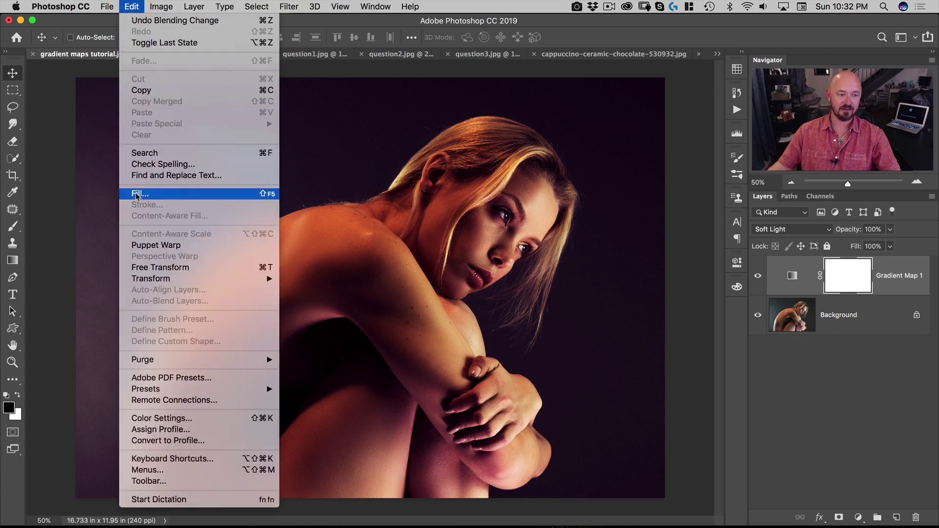
{"action": "key", "text": "i"}
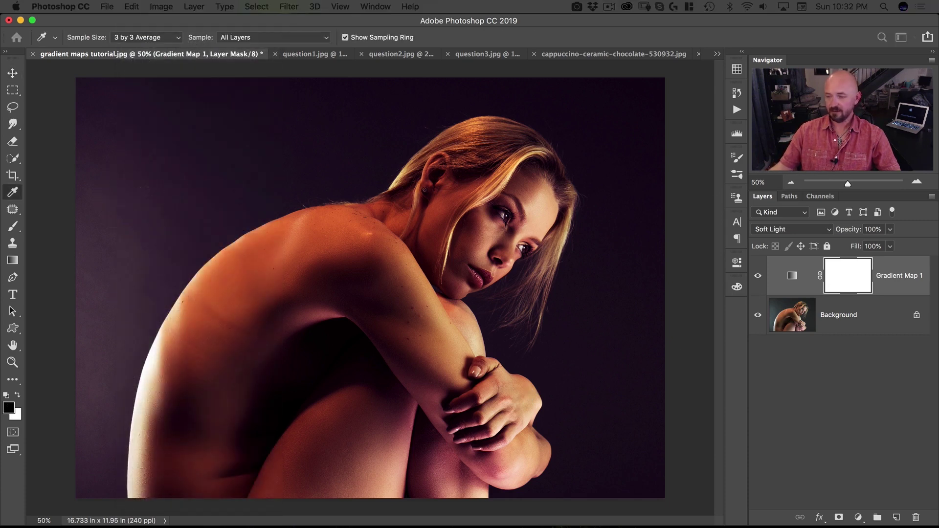
{"action": "key", "text": "shift+BackSpace"}
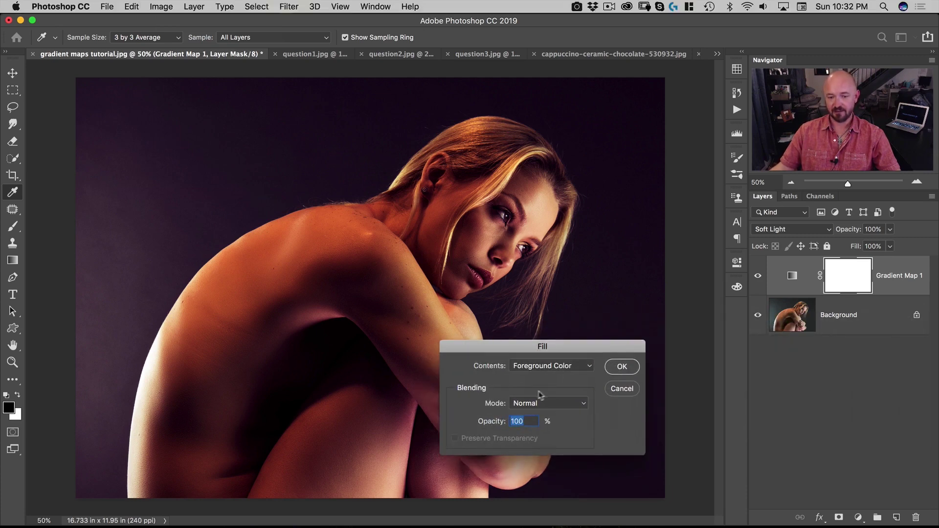
{"action": "left_click", "coordinate": [621, 367]}
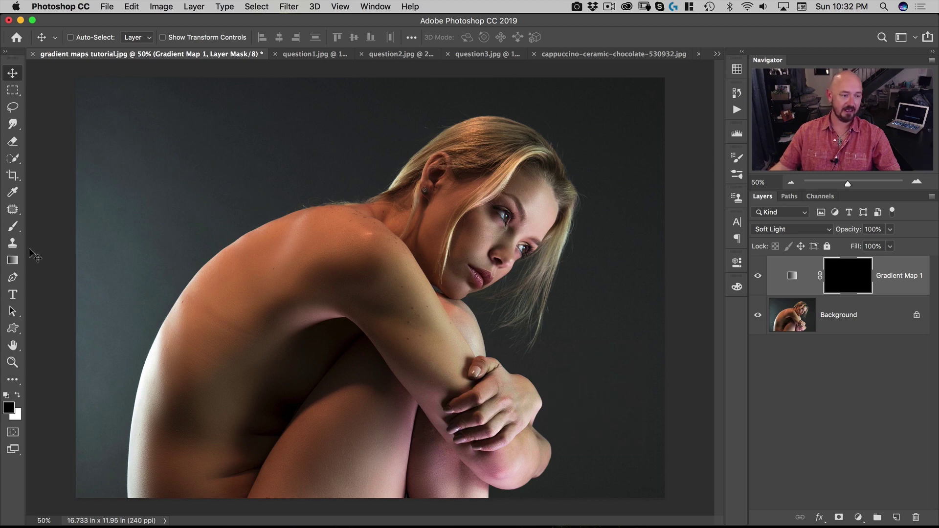
Paint white on the Gradient Map's mask over the woman's face, hair, neck and shoulder with the Brush tool in Normal mode.
{"action": "left_click", "coordinate": [12, 227]}
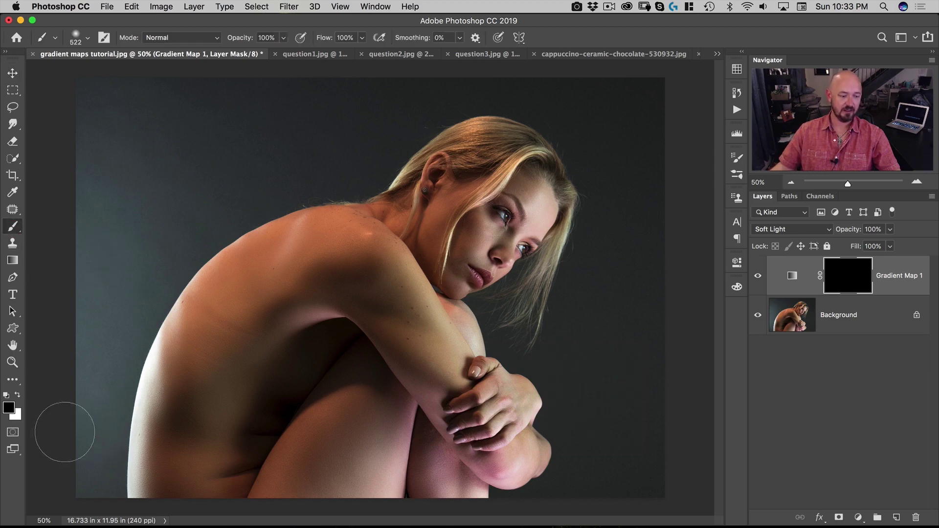
{"action": "left_click", "coordinate": [19, 395]}
{"action": "key", "text": "x"}
{"action": "key", "text": "x"}
{"action": "key", "text": "x"}
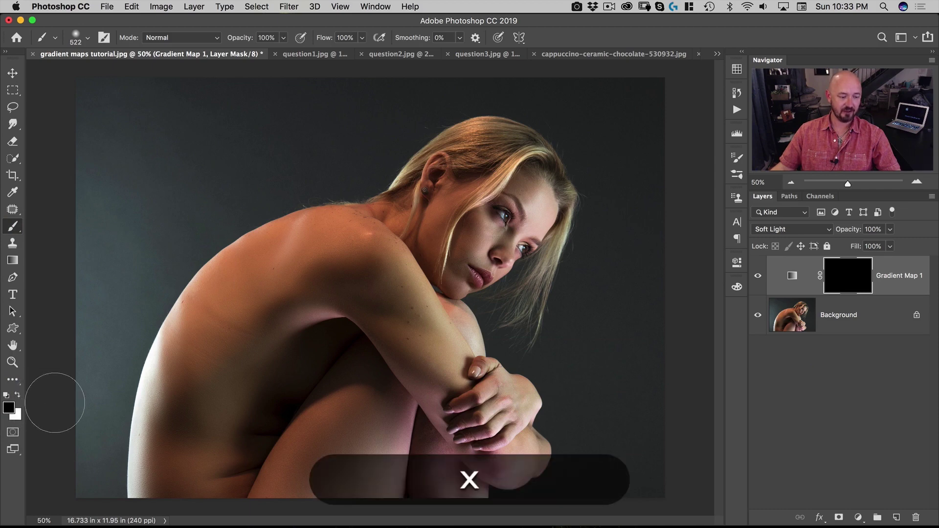
{"action": "key", "text": "x"}
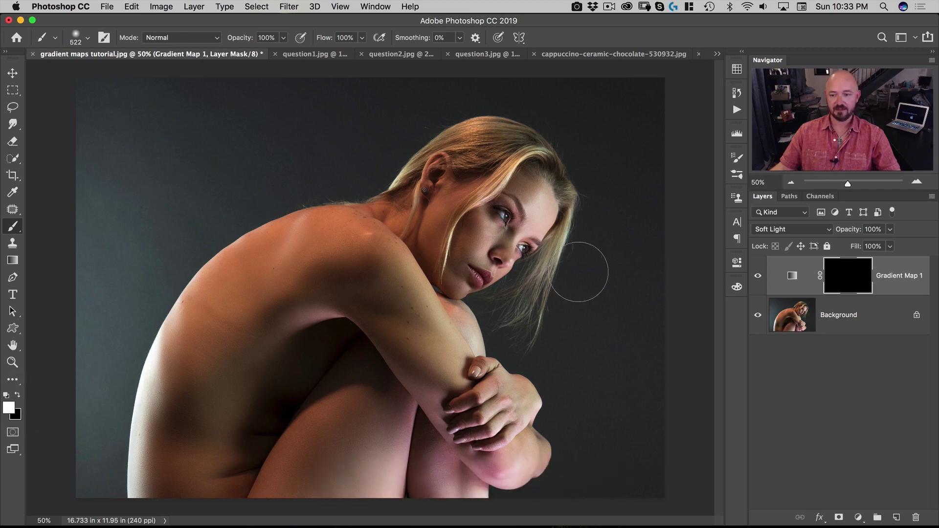
{"action": "left_click", "coordinate": [176, 37]}
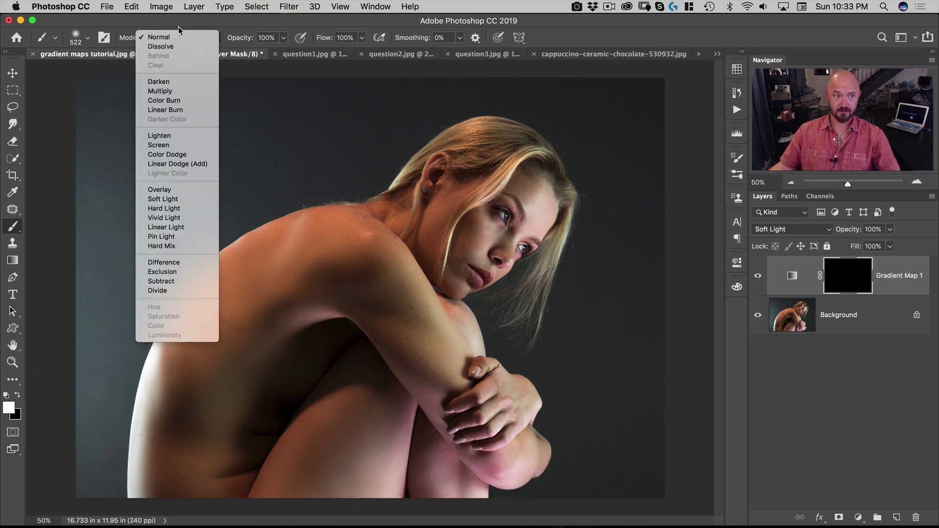
{"action": "mouse_move", "coordinate": [465, 166]}
{"action": "left_mouse_down"}
{"action": "mouse_move", "coordinate": [494, 146]}
{"action": "mouse_move", "coordinate": [533, 221]}
{"action": "mouse_move", "coordinate": [519, 186]}
{"action": "mouse_move", "coordinate": [455, 230]}
{"action": "mouse_move", "coordinate": [508, 255]}
{"action": "mouse_move", "coordinate": [474, 279]}
{"action": "mouse_move", "coordinate": [392, 235]}
{"action": "mouse_move", "coordinate": [392, 198]}
{"action": "mouse_move", "coordinate": [516, 140]}
{"action": "left_mouse_up"}
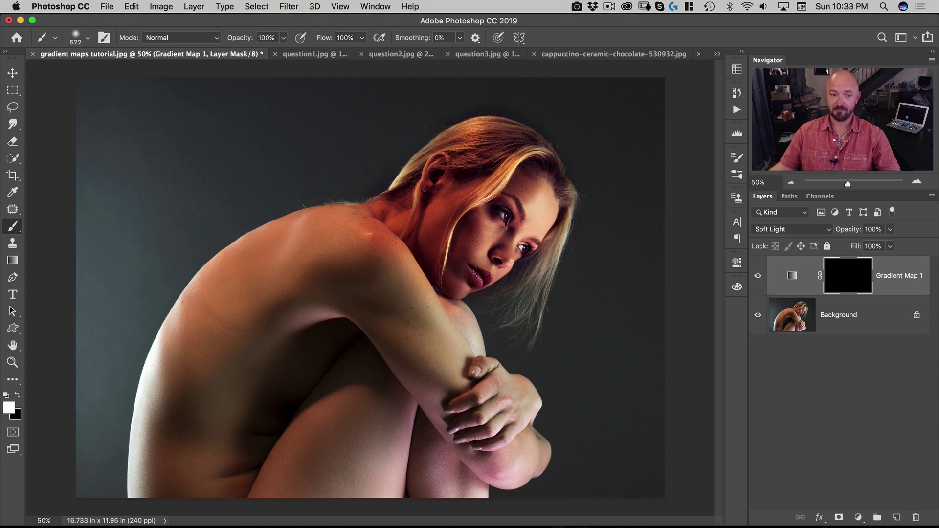
{"action": "left_click_drag", "start_coordinate": [406, 215], "coordinate": [407, 215]}
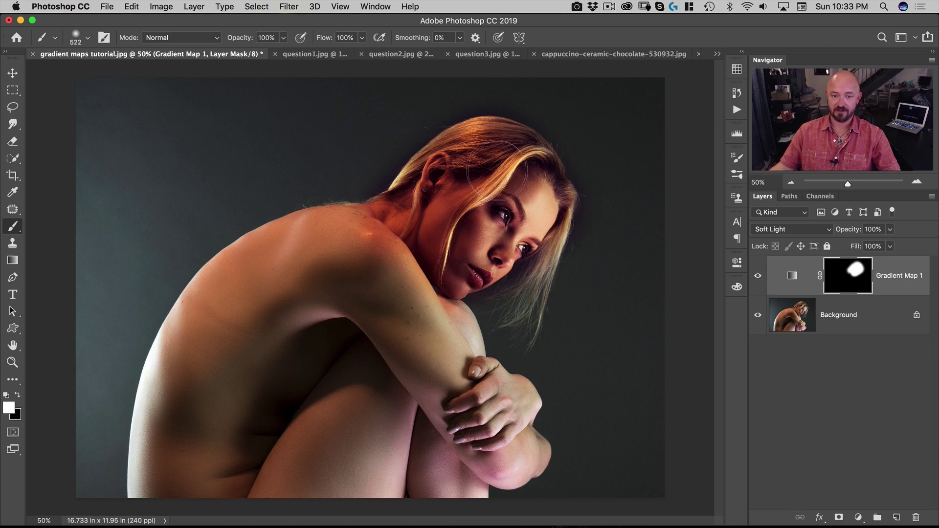
{"action": "mouse_move", "coordinate": [391, 218]}
{"action": "left_mouse_down"}
{"action": "mouse_move", "coordinate": [350, 236]}
{"action": "mouse_move", "coordinate": [416, 301]}
{"action": "left_mouse_up"}
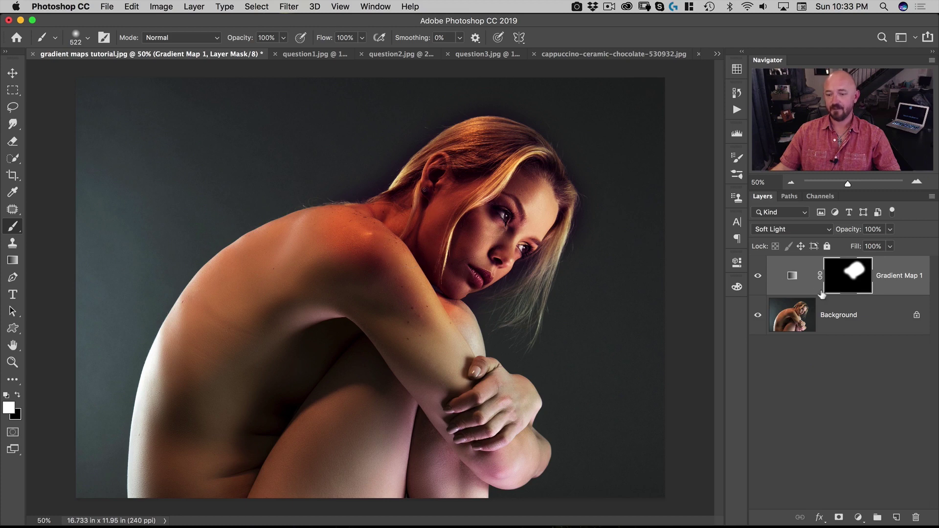
Hide the Gradient Map layer and select the woman on the Background layer with Select Subject.
{"action": "left_click", "coordinate": [758, 276]}
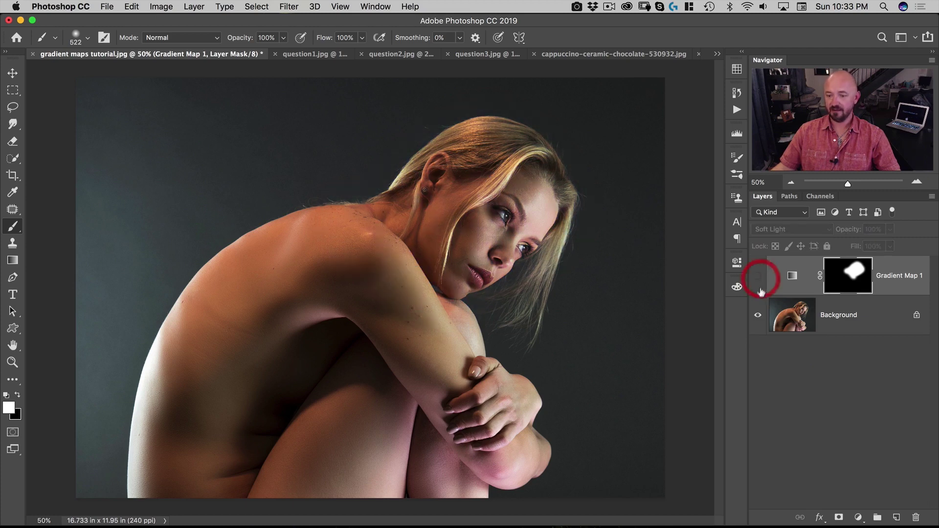
{"action": "left_click", "coordinate": [792, 315]}
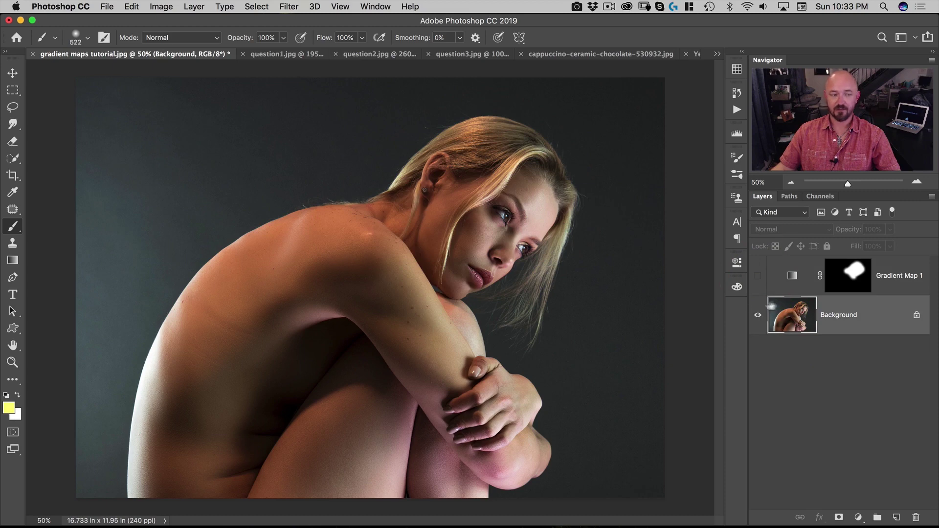
{"action": "left_click", "coordinate": [15, 158]}
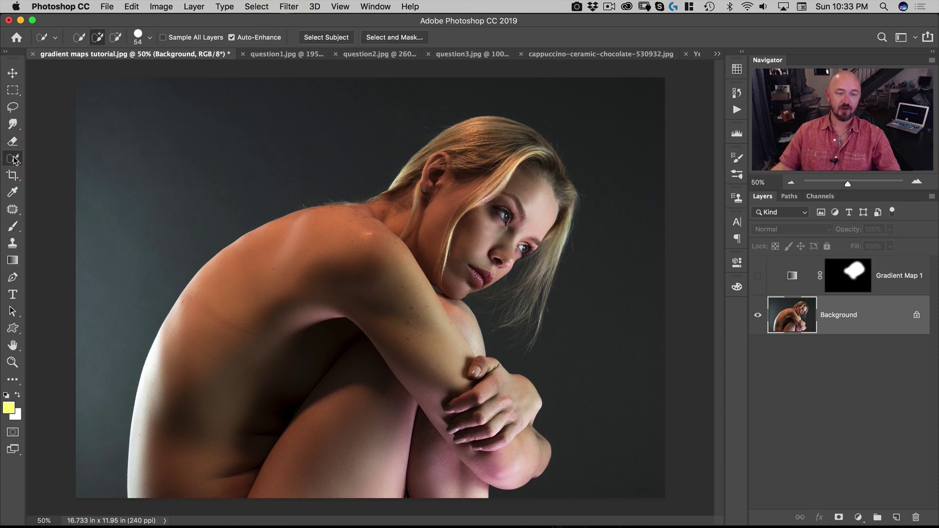
{"action": "left_click", "coordinate": [335, 40]}
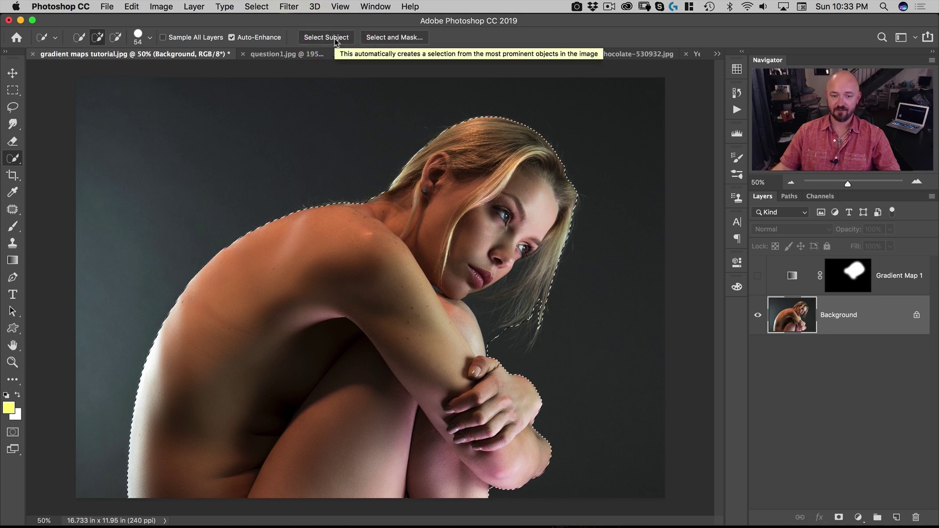
Refine the selection's hair edges in Select and Mask by brushing over the loose strands and around the head, and apply it.
{"action": "left_click", "coordinate": [378, 39]}
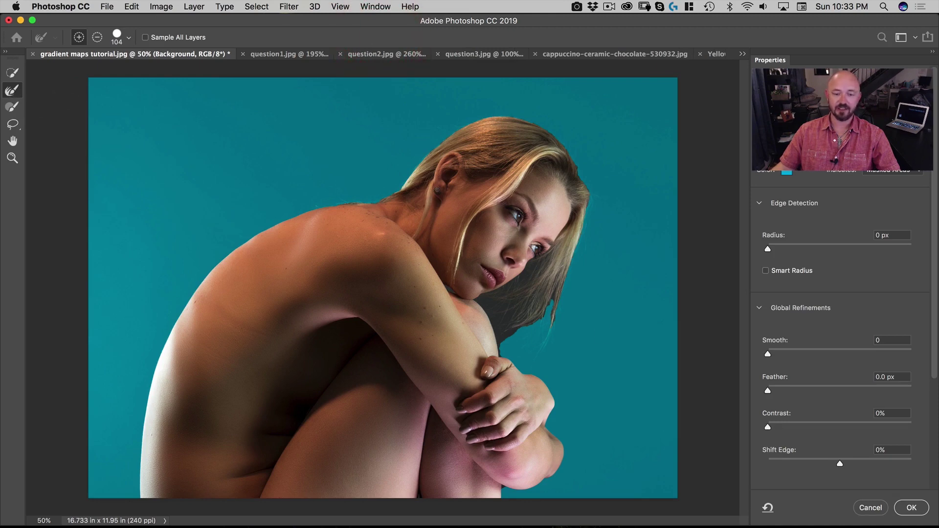
{"action": "mouse_move", "coordinate": [537, 331]}
{"action": "left_mouse_down"}
{"action": "mouse_move", "coordinate": [561, 326]}
{"action": "mouse_move", "coordinate": [520, 338]}
{"action": "mouse_move", "coordinate": [505, 305]}
{"action": "mouse_move", "coordinate": [528, 298]}
{"action": "mouse_move", "coordinate": [566, 264]}
{"action": "mouse_move", "coordinate": [504, 307]}
{"action": "mouse_move", "coordinate": [543, 315]}
{"action": "mouse_move", "coordinate": [558, 302]}
{"action": "mouse_move", "coordinate": [552, 318]}
{"action": "mouse_move", "coordinate": [513, 341]}
{"action": "mouse_move", "coordinate": [485, 299]}
{"action": "mouse_move", "coordinate": [520, 341]}
{"action": "left_mouse_up"}
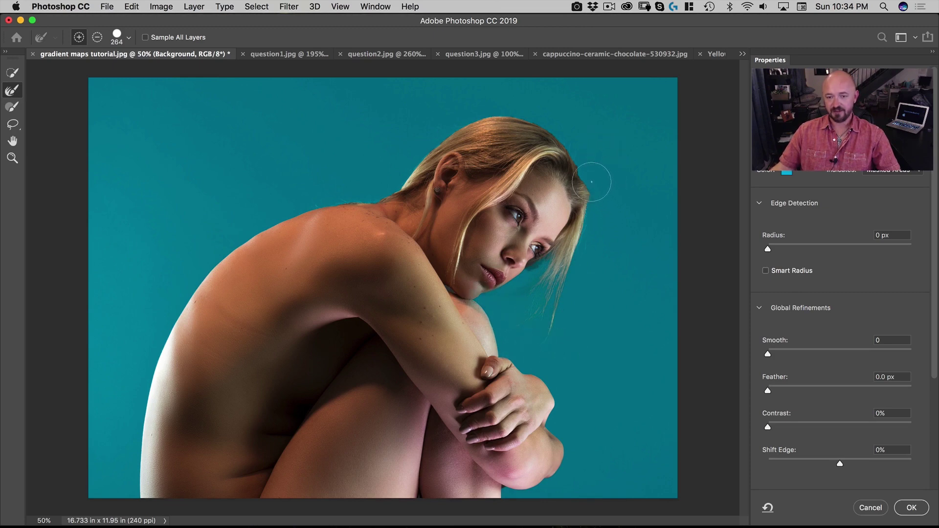
{"action": "mouse_move", "coordinate": [591, 182]}
{"action": "left_mouse_down"}
{"action": "mouse_move", "coordinate": [547, 110]}
{"action": "mouse_move", "coordinate": [524, 109]}
{"action": "mouse_move", "coordinate": [453, 118]}
{"action": "mouse_move", "coordinate": [386, 178]}
{"action": "mouse_move", "coordinate": [287, 193]}
{"action": "left_mouse_up"}
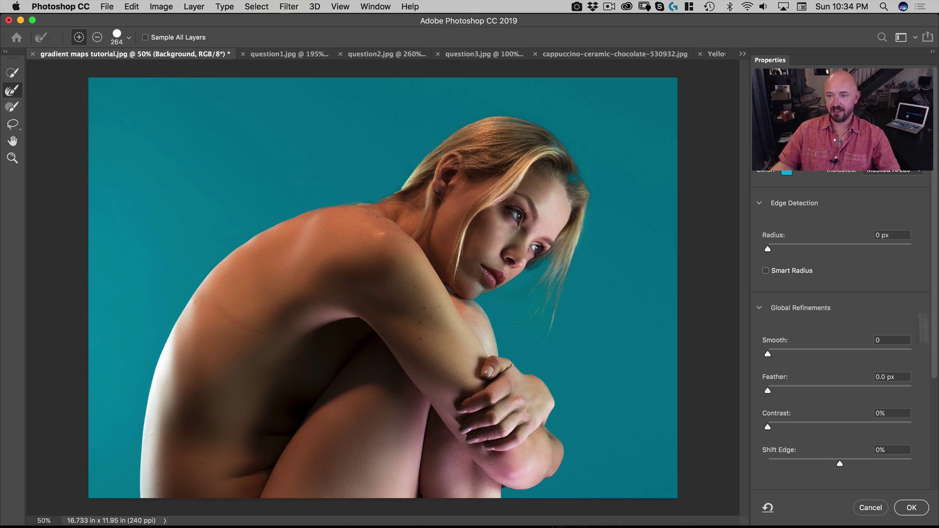
{"action": "left_click", "coordinate": [910, 508]}
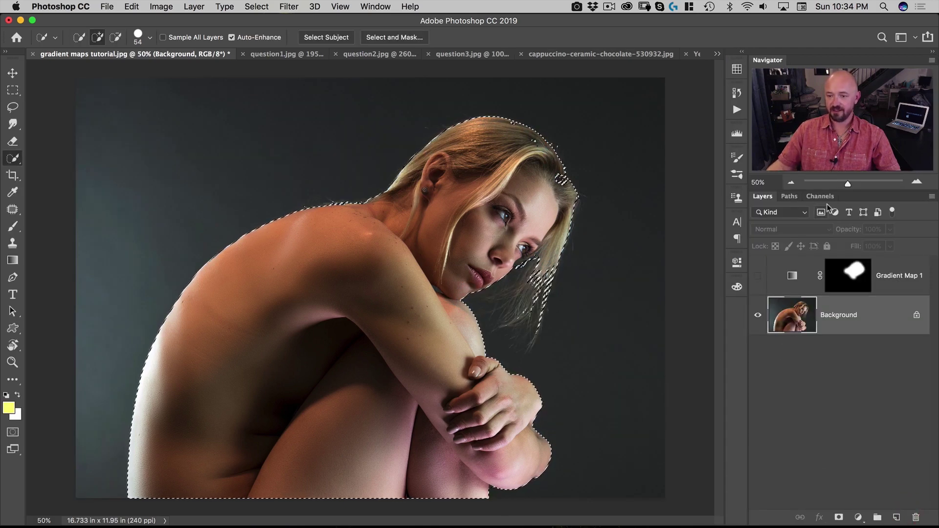
Replace the Gradient Map's layer mask with a new one made from the active selection, and show the layer again.
{"action": "left_click", "coordinate": [848, 277]}
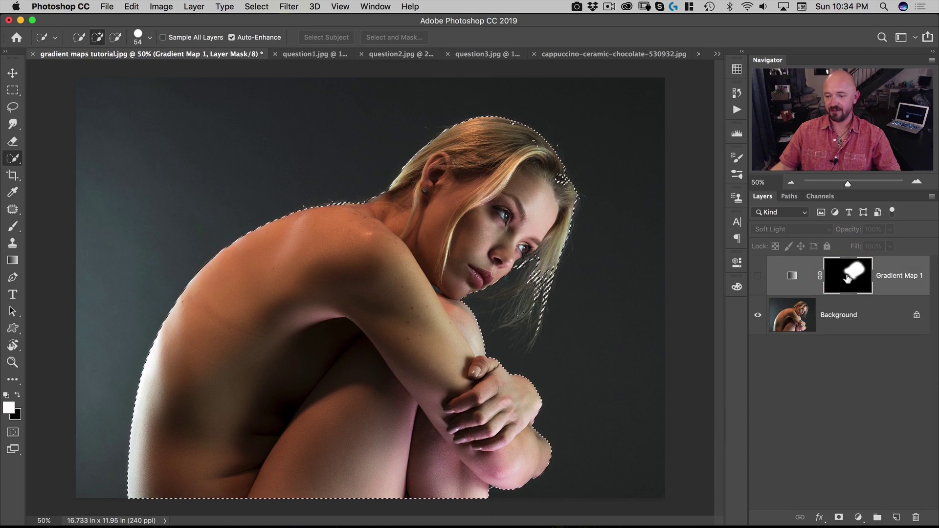
{"action": "right_click", "coordinate": [848, 277]}
{"action": "left_click", "coordinate": [785, 298]}
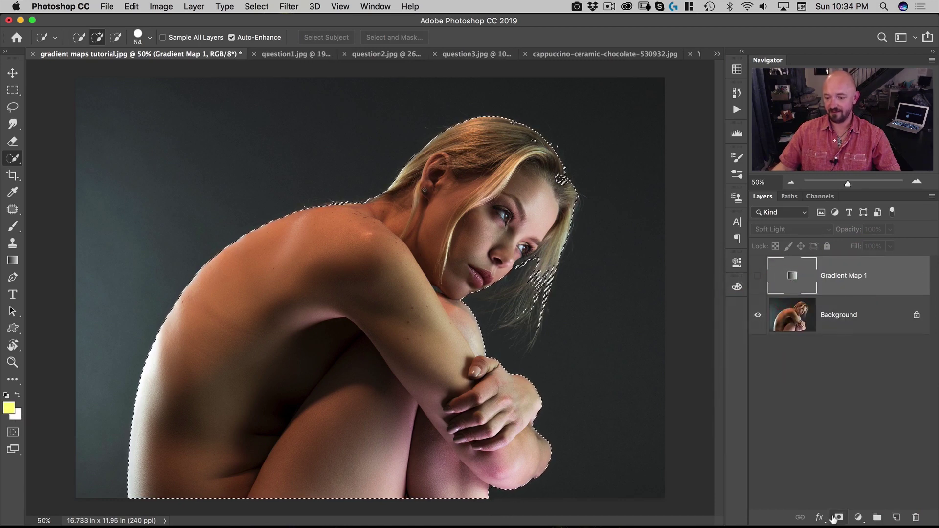
{"action": "left_click", "coordinate": [837, 518]}
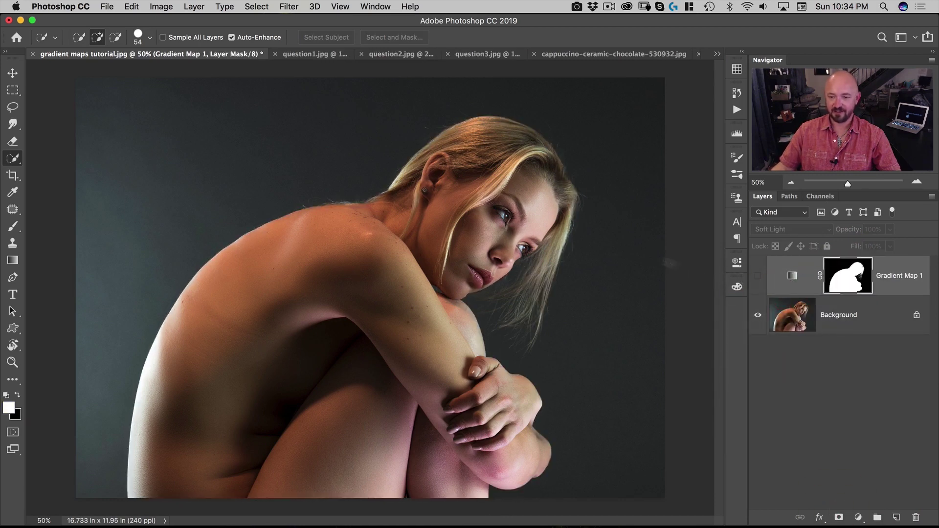
{"action": "left_click", "coordinate": [757, 276]}
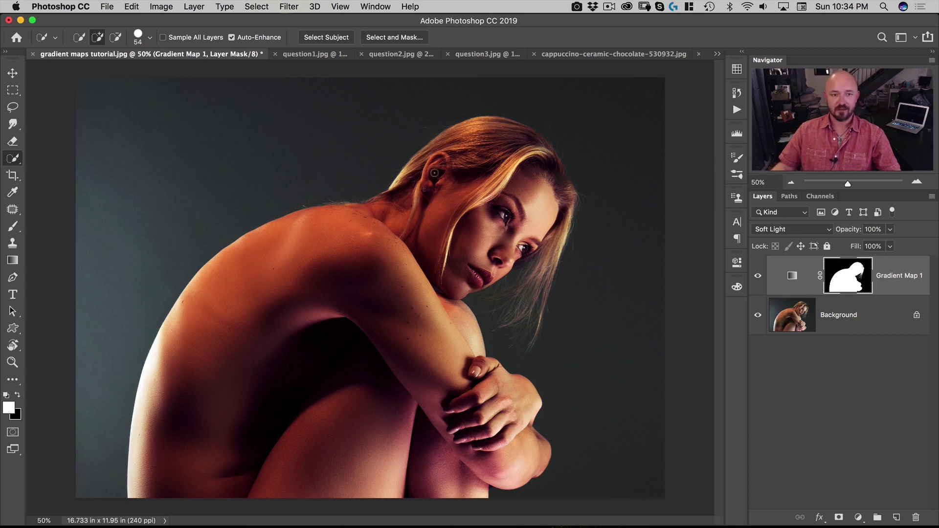
Switch to the question3.jpg document and enlarge the viewer comment to read it.
{"action": "left_click", "coordinate": [468, 53]}
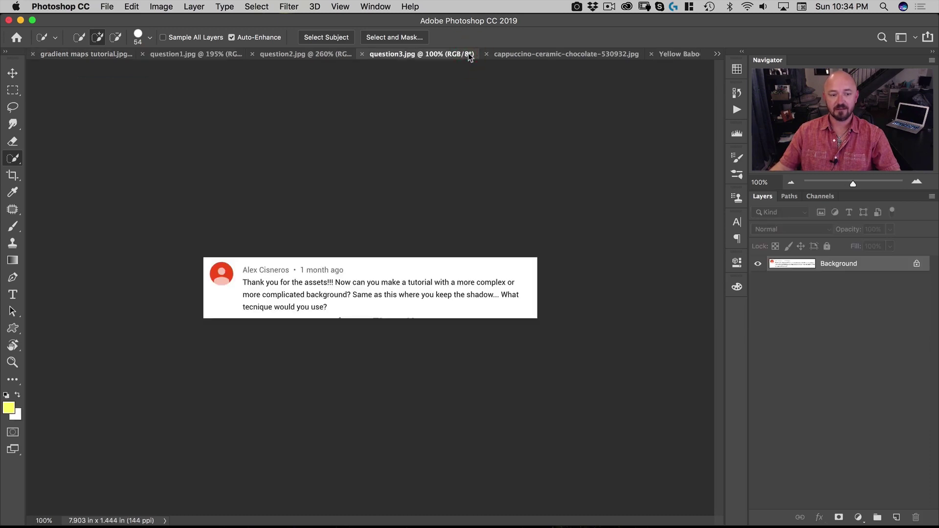
{"action": "key", "text": "space"}
{"action": "left_click_drag", "start_coordinate": [479, 270], "coordinate": [516, 222]}
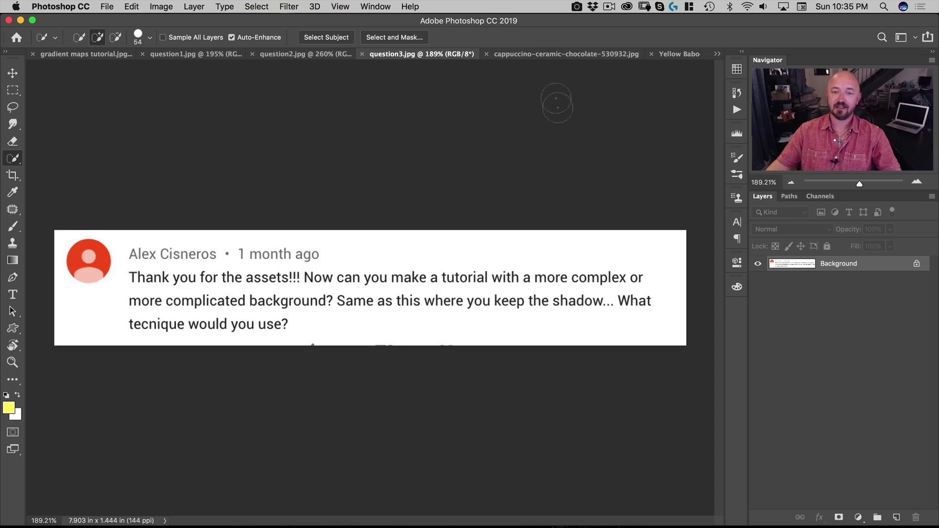
Switch to the cappuccino-ceramic-chocolate-530932.jpg document and draw a circular selection about 21.8 in across around the yellow saucer with the Elliptical Marquee.
{"action": "left_click", "coordinate": [552, 54]}
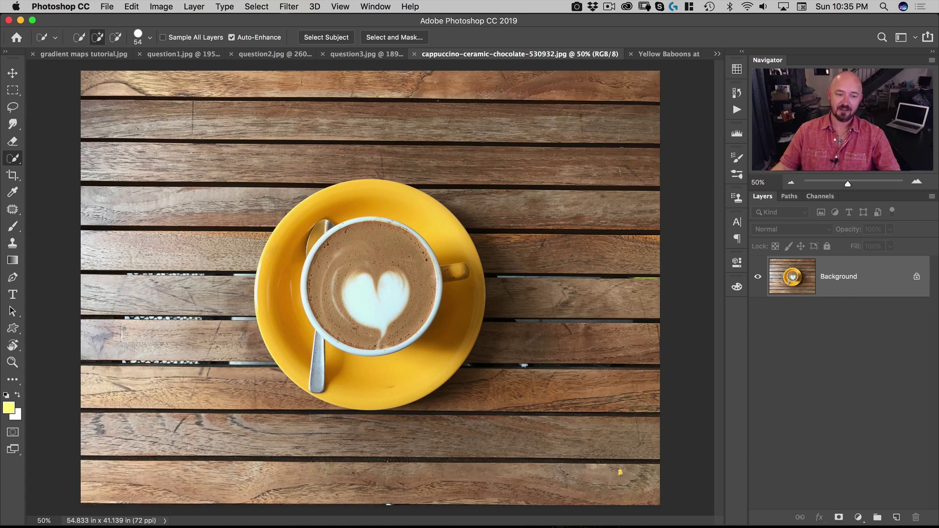
{"action": "left_click", "coordinate": [13, 91]}
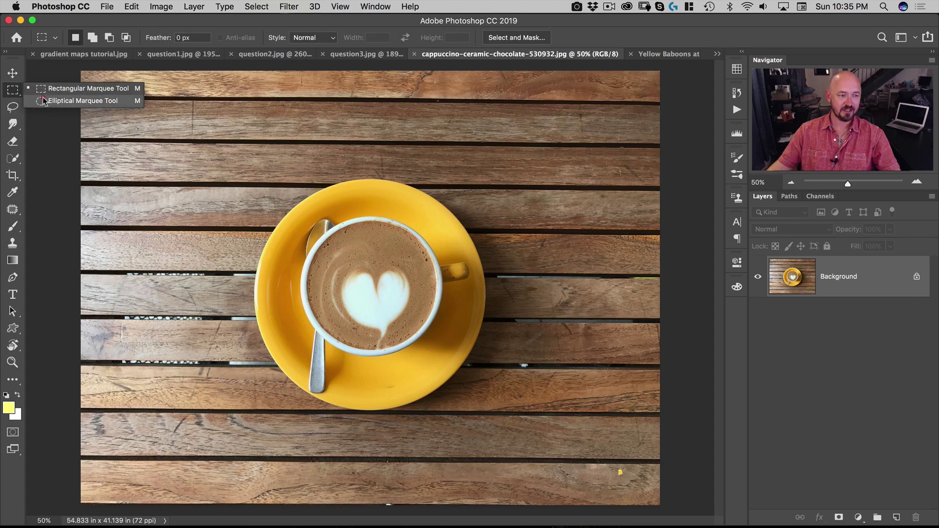
{"action": "left_click", "coordinate": [71, 101]}
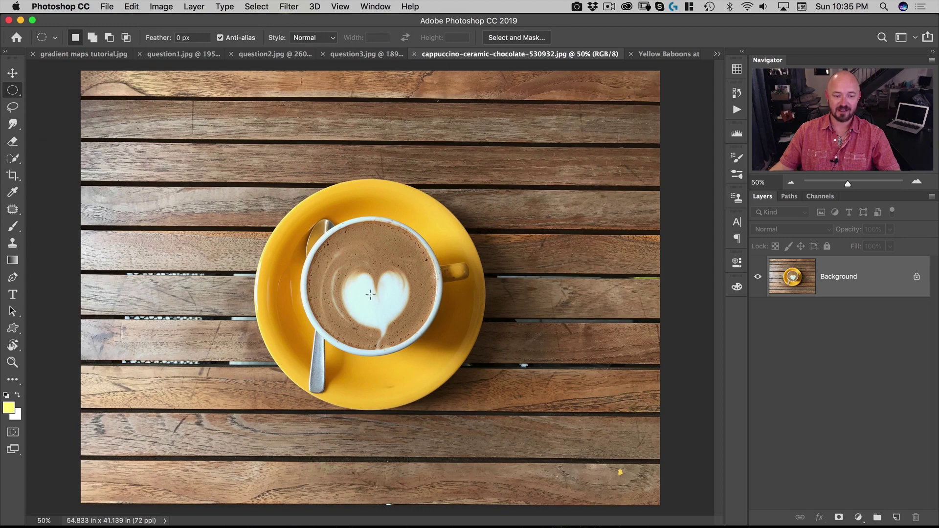
{"action": "left_click_drag", "start_coordinate": [372, 295], "coordinate": [486, 169]}
{"action": "key", "text": "alt"}
{"action": "key", "text": "shift"}
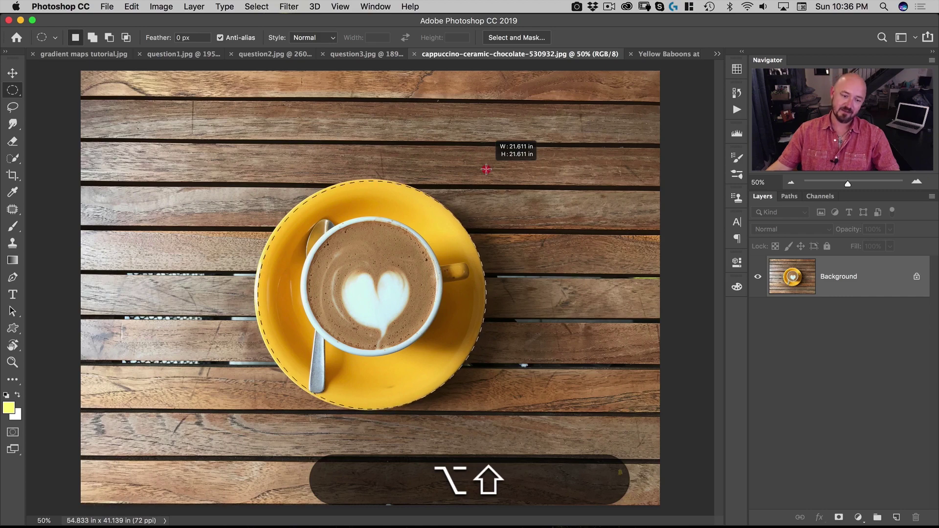
{"action": "left_click_drag", "start_coordinate": [486, 169], "coordinate": [487, 169]}
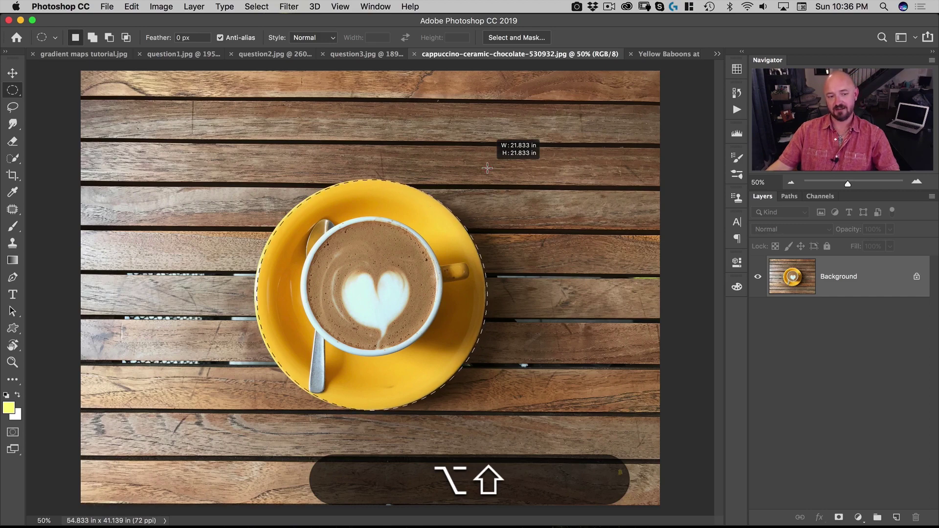
{"action": "left_click_drag", "start_coordinate": [487, 169], "coordinate": [487, 171]}
{"action": "key", "text": "space"}
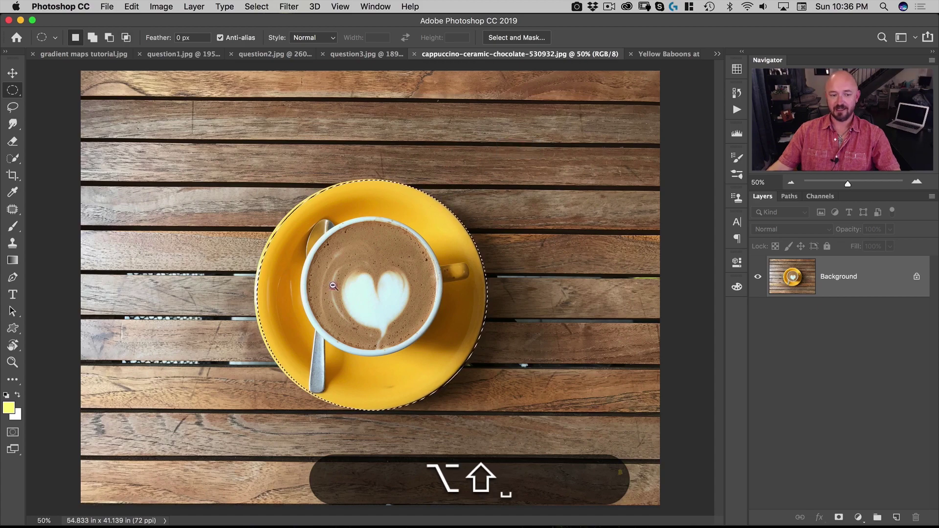
Nudge the circular selection slightly left and up to line it up with the saucer's upper-left edge.
{"action": "left_click_drag", "start_coordinate": [334, 285], "coordinate": [371, 268]}
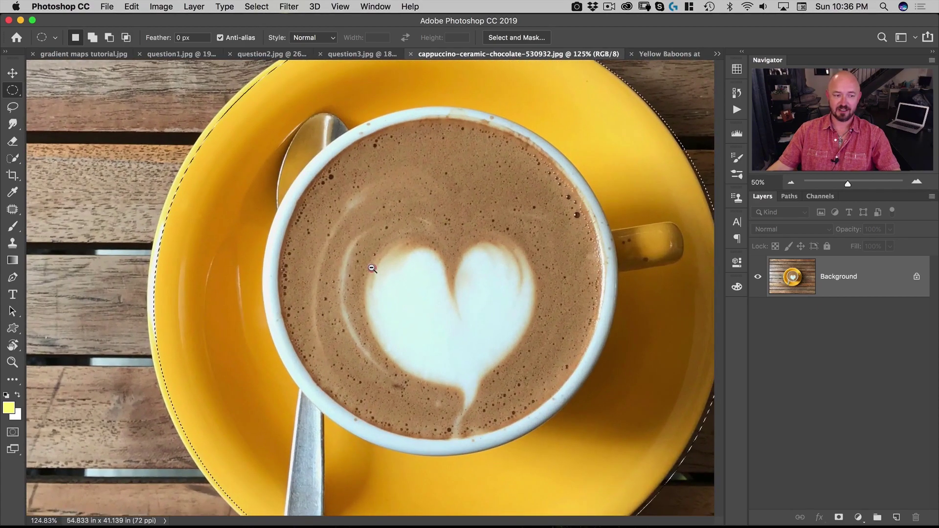
{"action": "scroll", "coordinate": [354, 304], "scroll_direction": "up", "scroll_amount": 3}
{"action": "left_click_drag", "start_coordinate": [341, 199], "coordinate": [328, 195]}
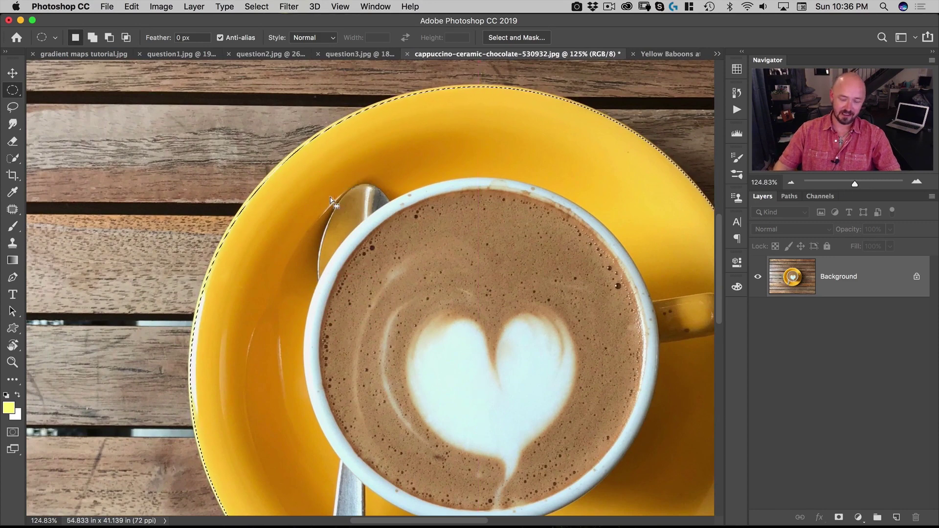
{"action": "key", "text": "Left"}
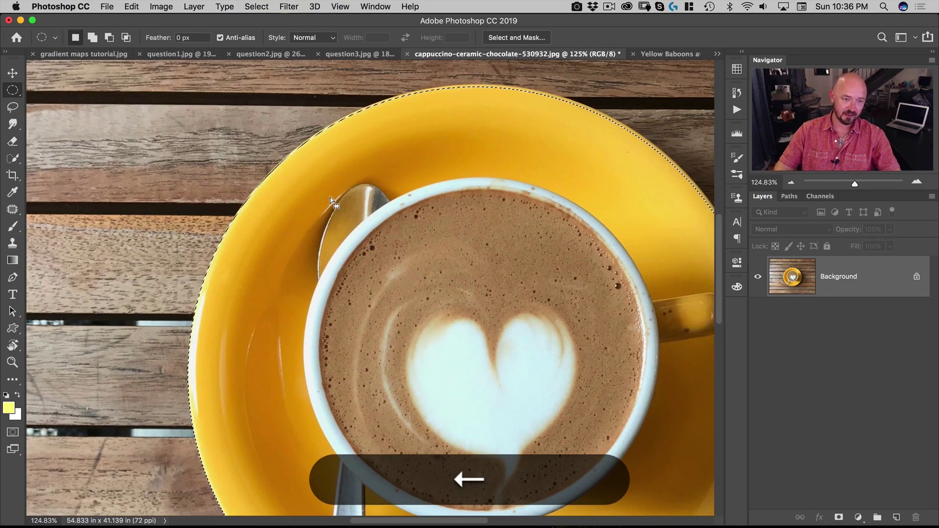
{"action": "key", "text": "Up"}
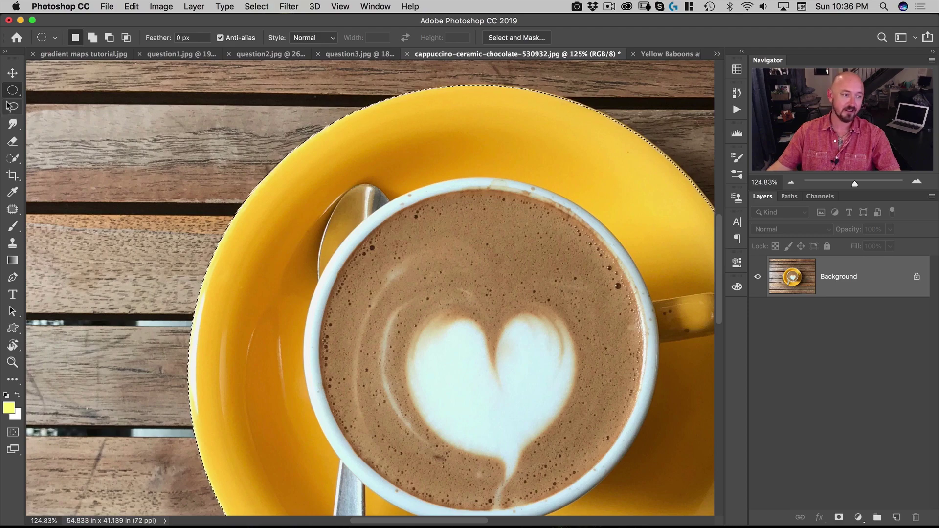
Widen the circular selection to about 100.4% with Transform Selection so it meets the saucer's right edge, and apply it.
{"action": "key", "text": "space"}
{"action": "left_click_drag", "start_coordinate": [337, 317], "coordinate": [264, 191]}
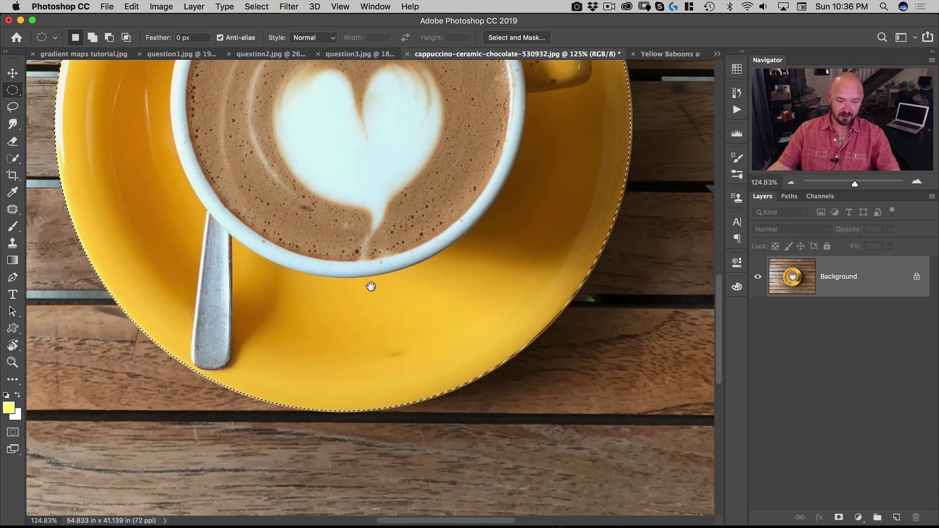
{"action": "left_click", "coordinate": [371, 286]}
{"action": "left_click_drag", "start_coordinate": [453, 430], "coordinate": [390, 513]}
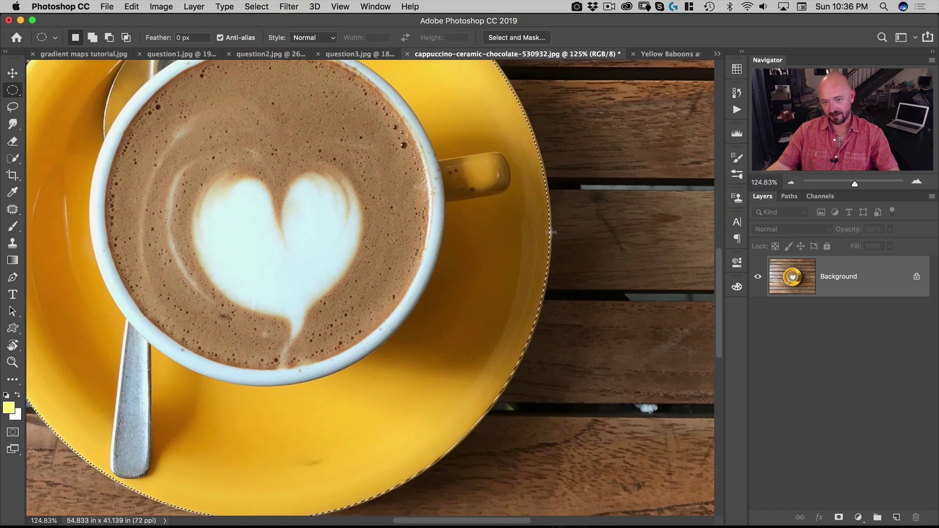
{"action": "key", "text": "space"}
{"action": "left_click_drag", "start_coordinate": [550, 210], "coordinate": [549, 256]}
{"action": "right_click", "coordinate": [459, 208]}
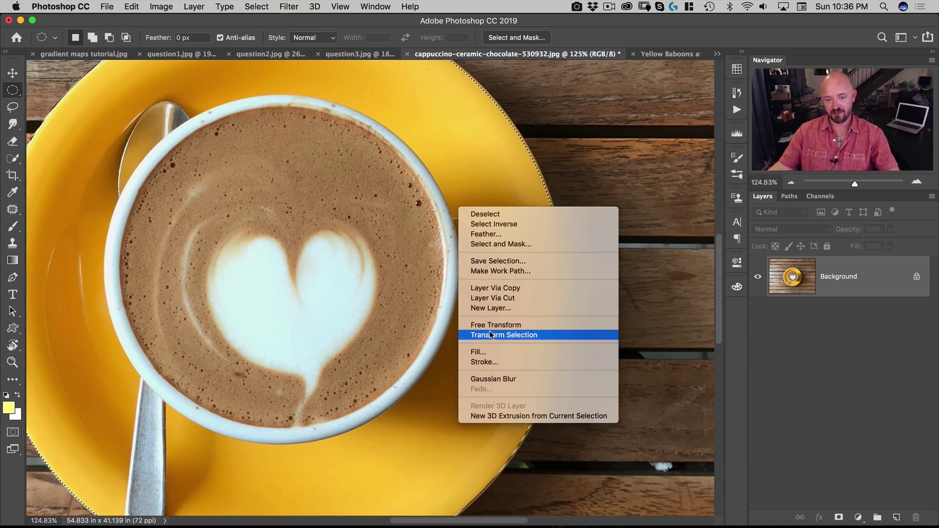
{"action": "left_click", "coordinate": [537, 337]}
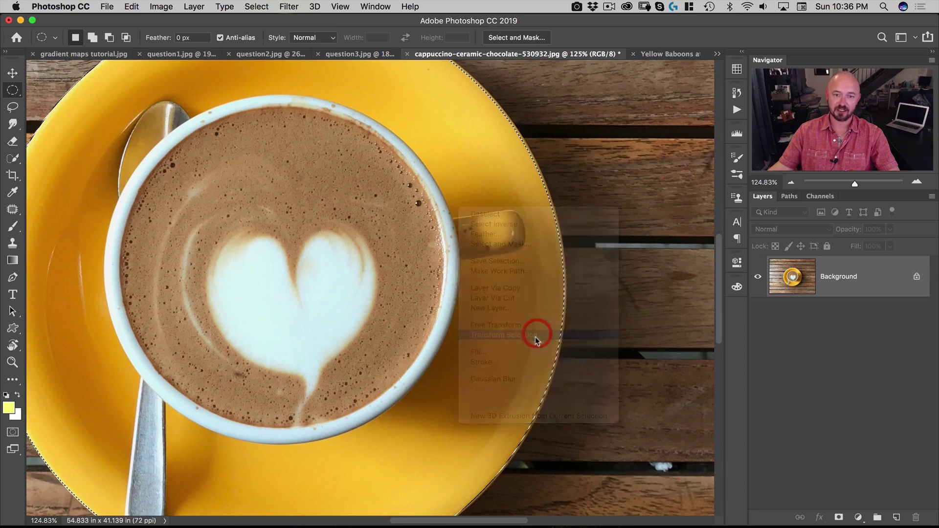
{"action": "key", "text": "super+space"}
{"action": "left_click_drag", "start_coordinate": [563, 286], "coordinate": [623, 275]}
{"action": "left_click_drag", "start_coordinate": [553, 291], "coordinate": [445, 310]}
{"action": "key", "text": "super+space"}
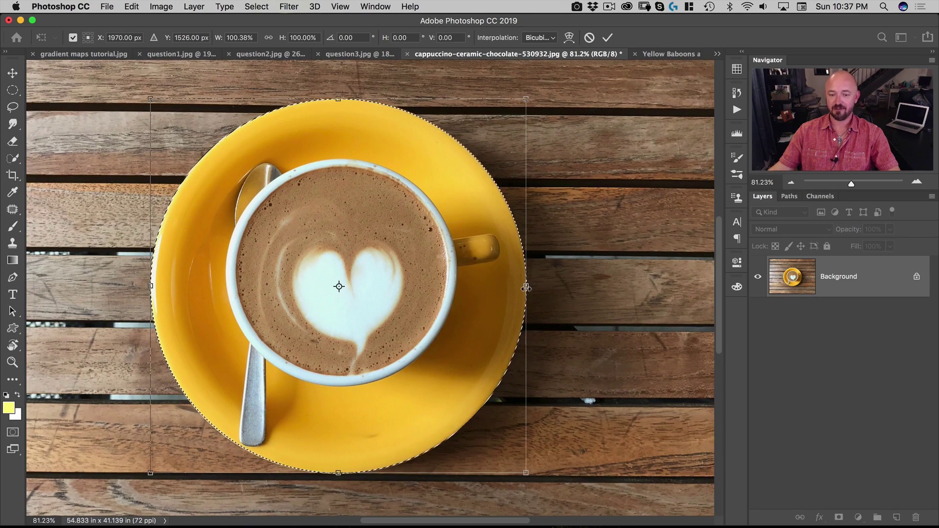
{"action": "left_click", "coordinate": [607, 39]}
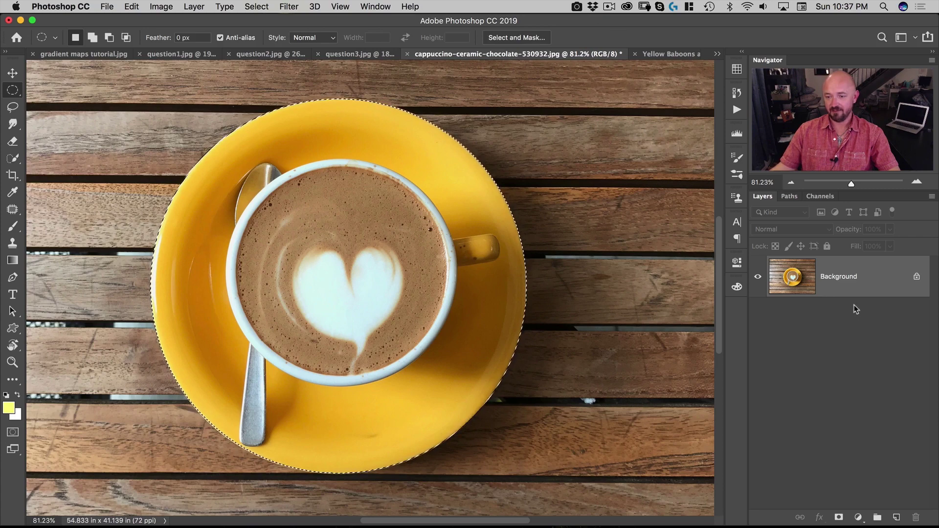
Copy the selected saucer and cup from the Background onto a new layer.
{"action": "left_click", "coordinate": [194, 6]}
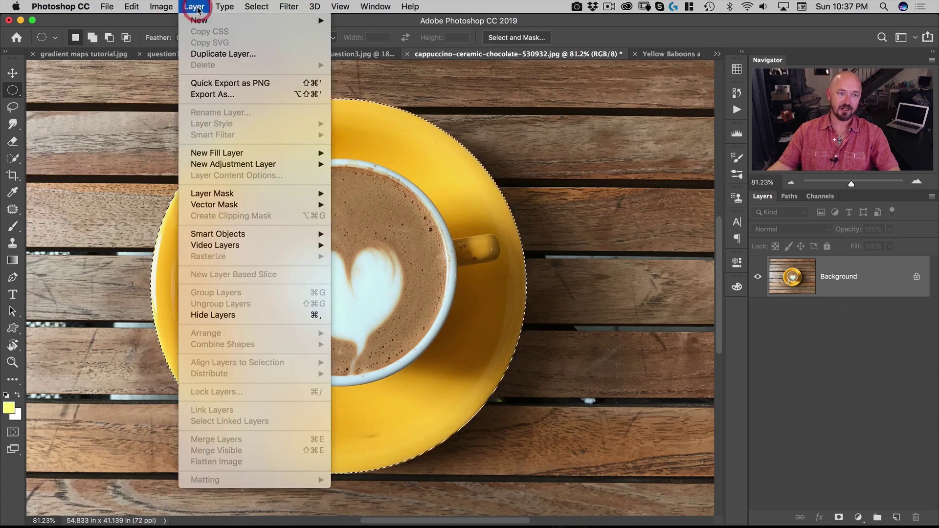
{"action": "mouse_move", "coordinate": [198, 23]}
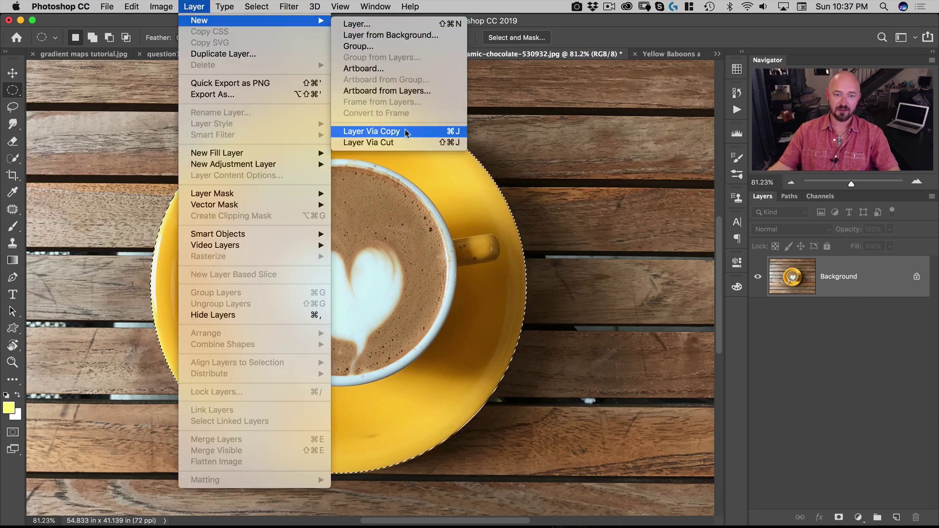
{"action": "left_click", "coordinate": [454, 136]}
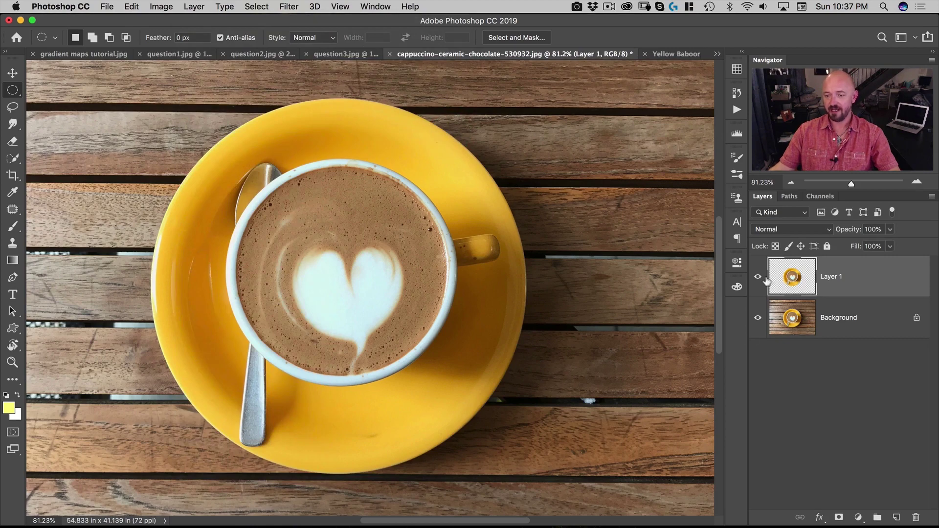
Add an empty layer and place it between the saucer cutout layer and the Background.
{"action": "key", "text": "super+minus"}
{"action": "key", "text": "super+minus"}
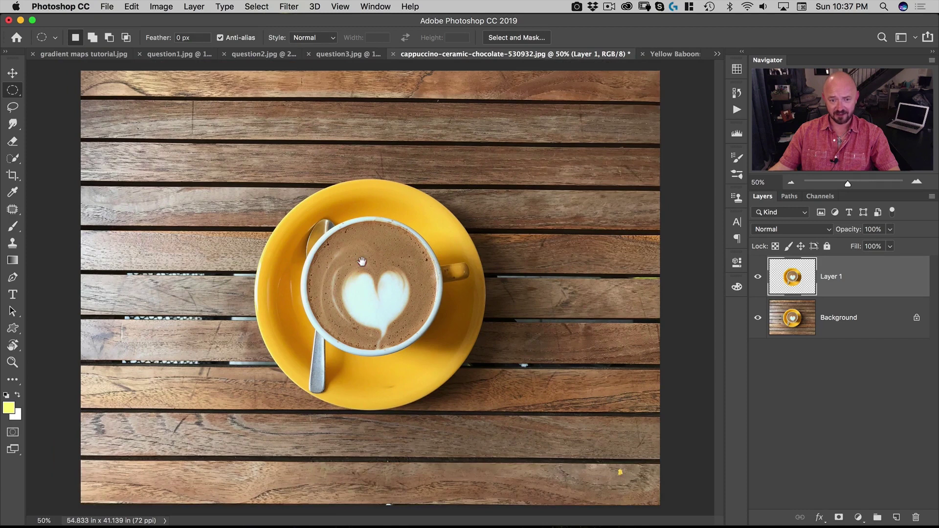
{"action": "left_click", "coordinate": [360, 259]}
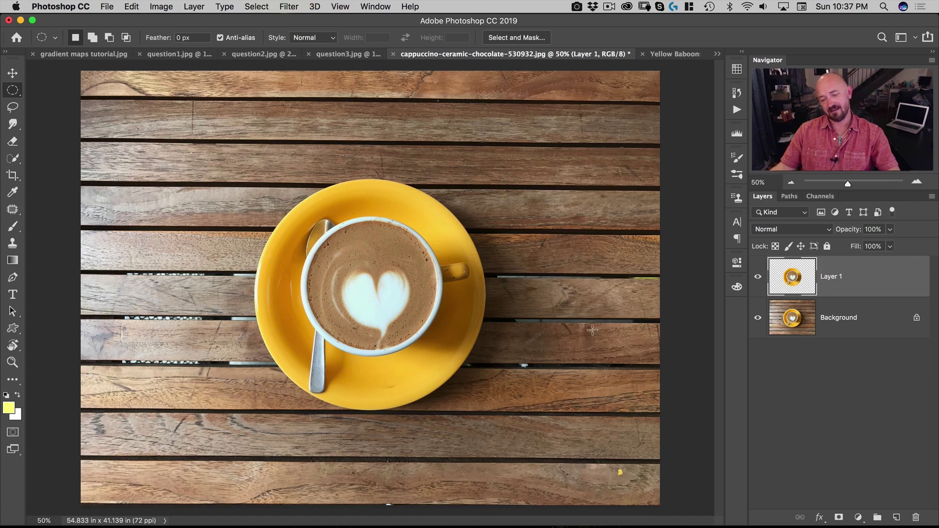
{"action": "left_click", "coordinate": [897, 517]}
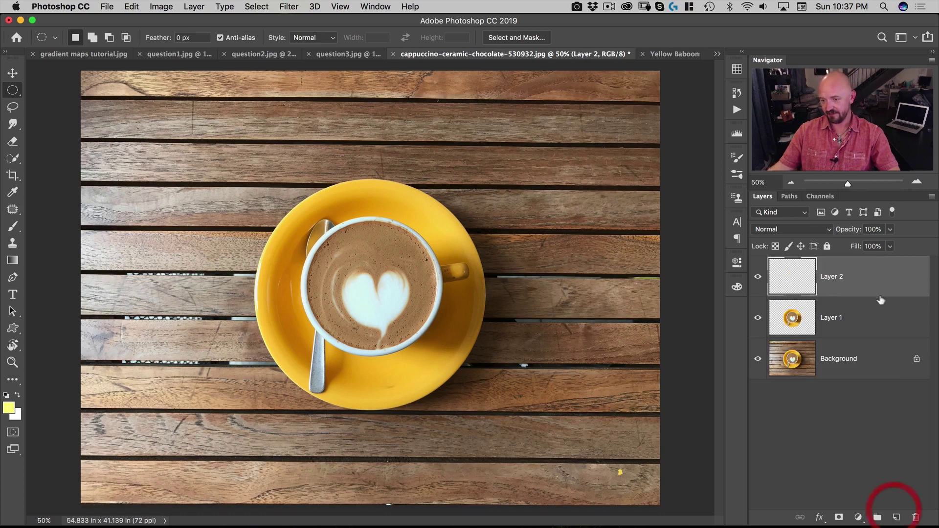
{"action": "left_click_drag", "start_coordinate": [859, 277], "coordinate": [856, 318]}
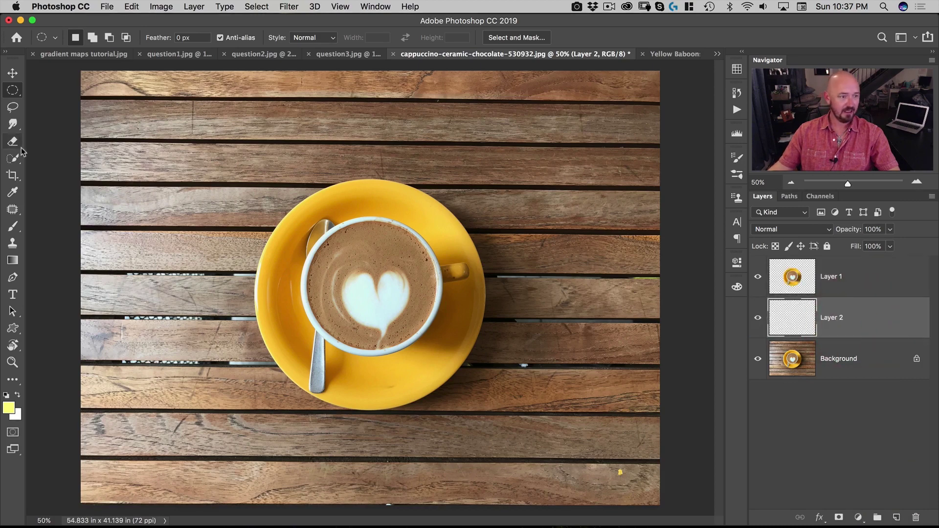
Outline a four-cornered, straight-sided Lasso selection from the cup's interior out past the saucer's right edge onto the table, covering the shadow area.
{"action": "left_click", "coordinate": [17, 108]}
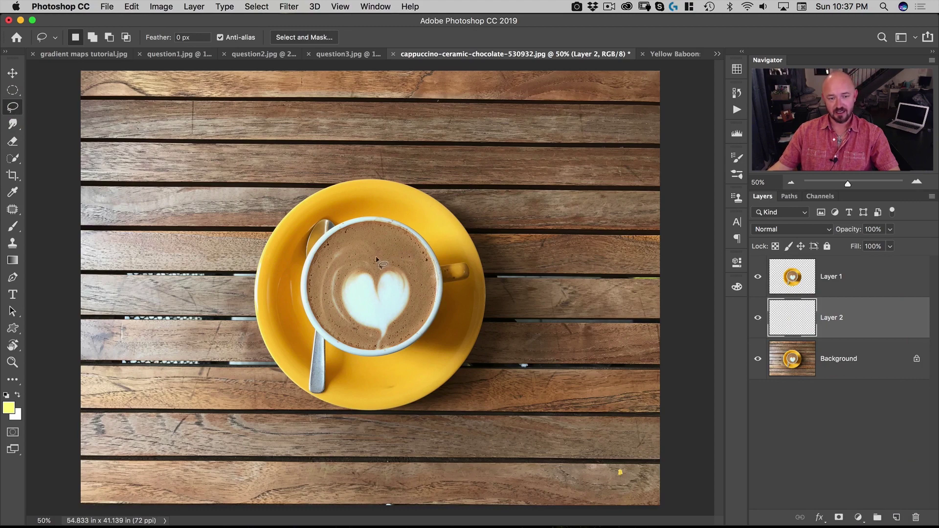
{"action": "key", "text": "alt"}
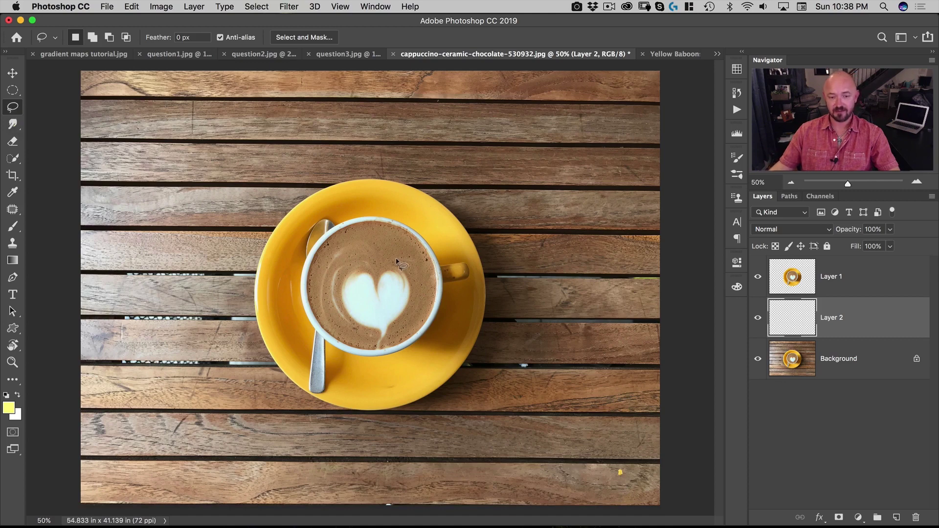
{"action": "key", "text": "alt"}
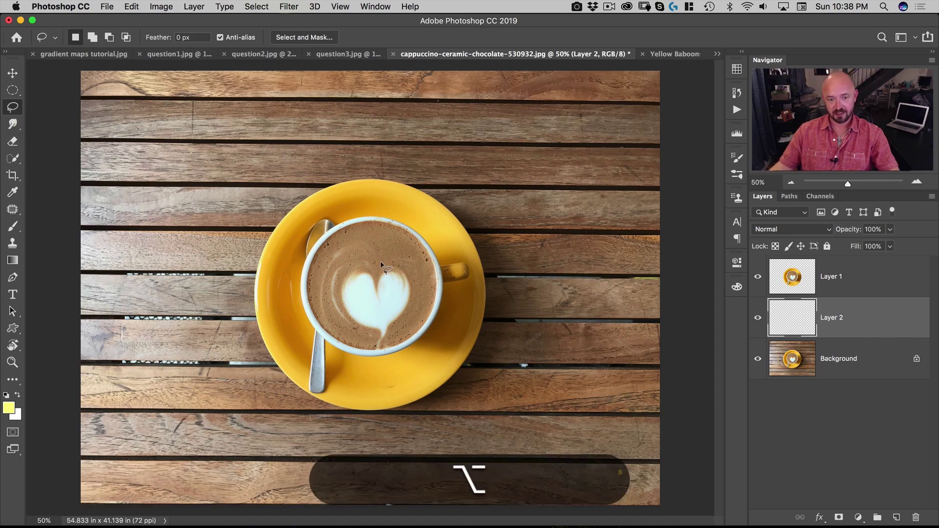
{"action": "left_click", "coordinate": [382, 263]}
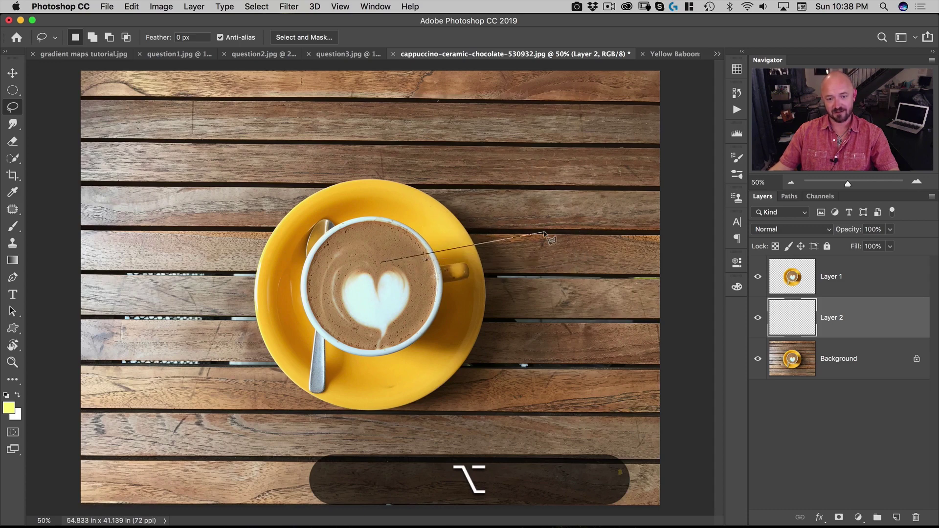
{"action": "left_click", "coordinate": [589, 240]}
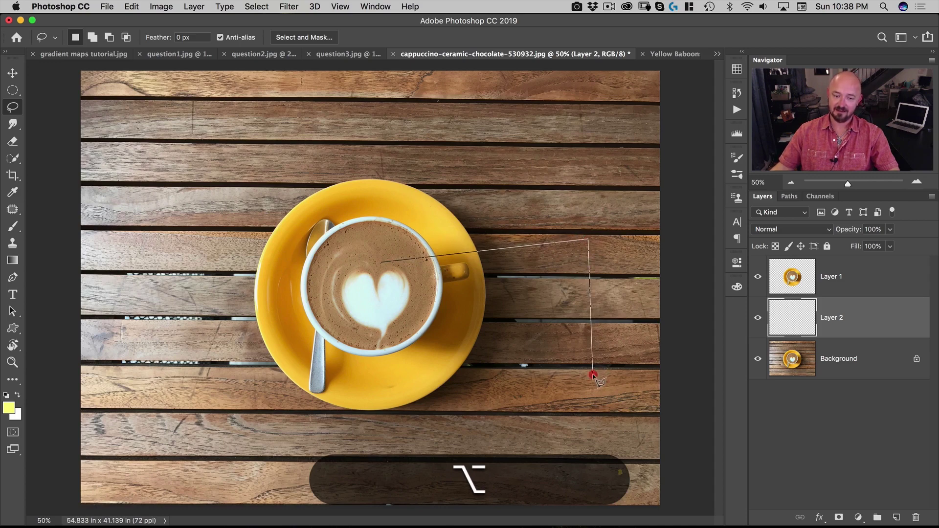
{"action": "left_click", "coordinate": [592, 374]}
{"action": "left_click", "coordinate": [356, 337]}
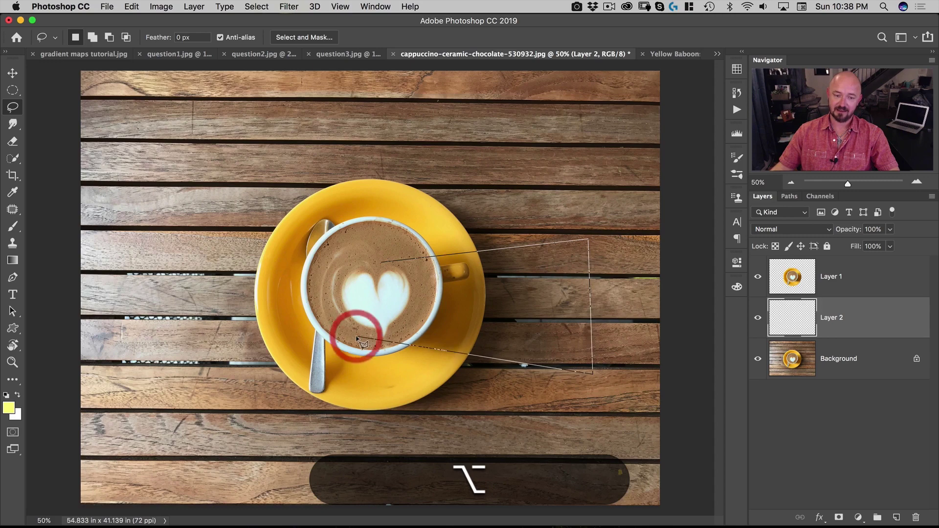
{"action": "double_click", "coordinate": [356, 338]}
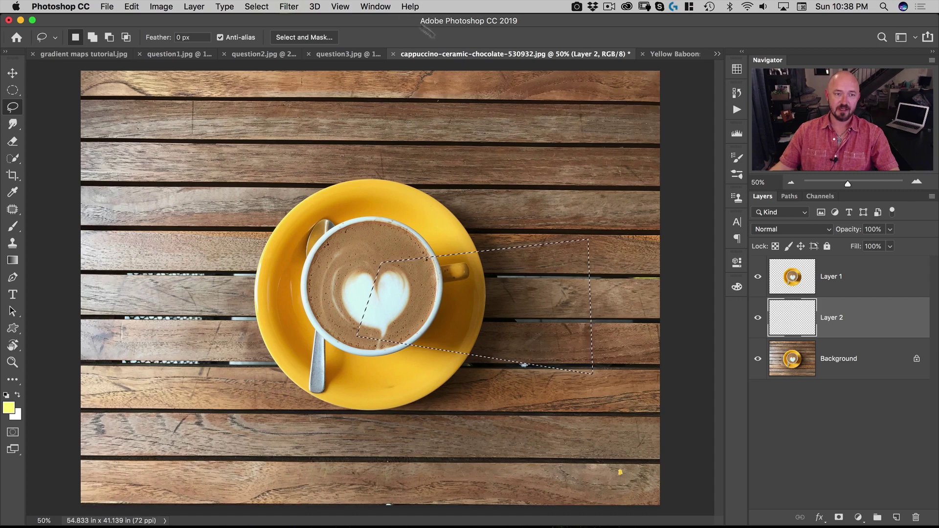
Feather the four-cornered Lasso selection by 55 pixels.
{"action": "left_click", "coordinate": [256, 8]}
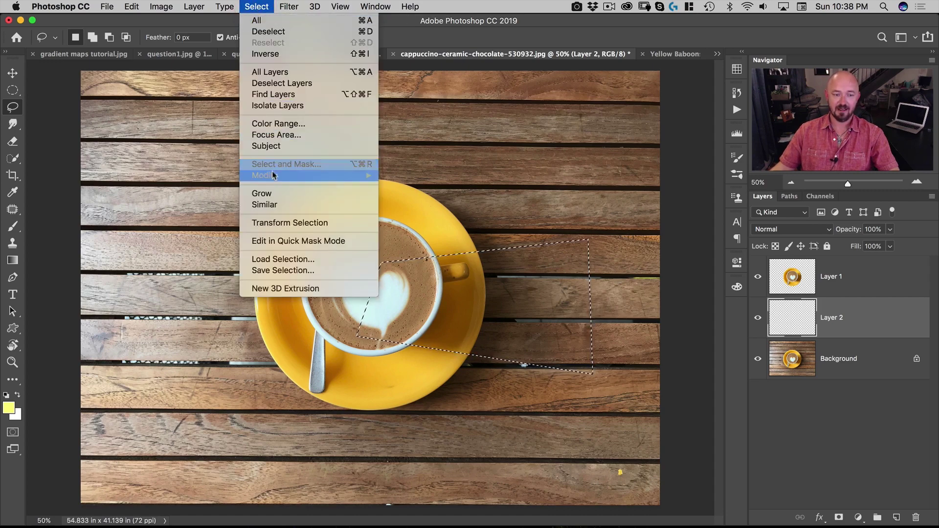
{"action": "mouse_move", "coordinate": [272, 176]}
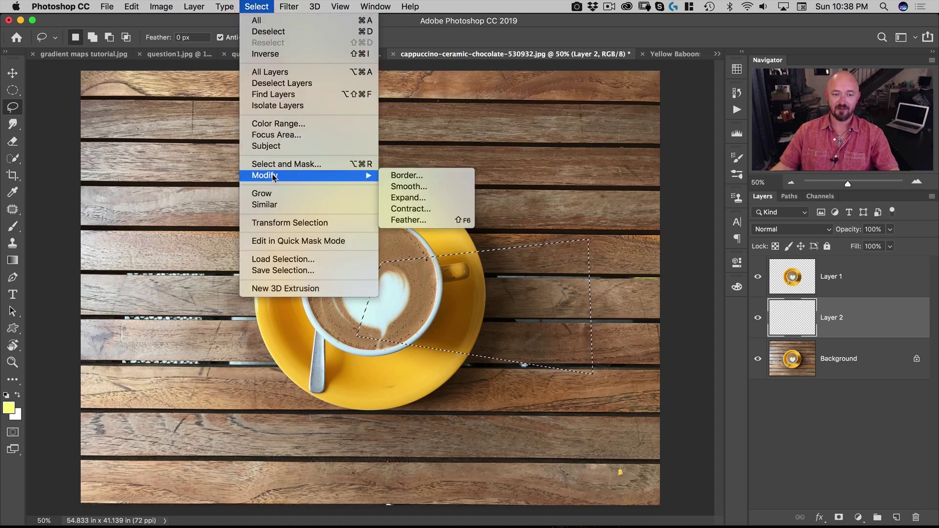
{"action": "left_click", "coordinate": [412, 221]}
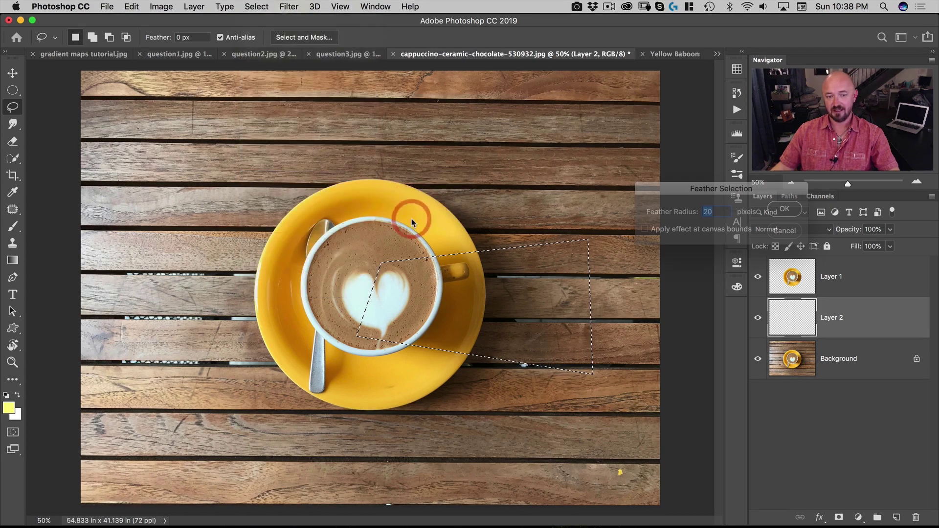
{"action": "left_click_drag", "start_coordinate": [717, 189], "coordinate": [530, 135]}
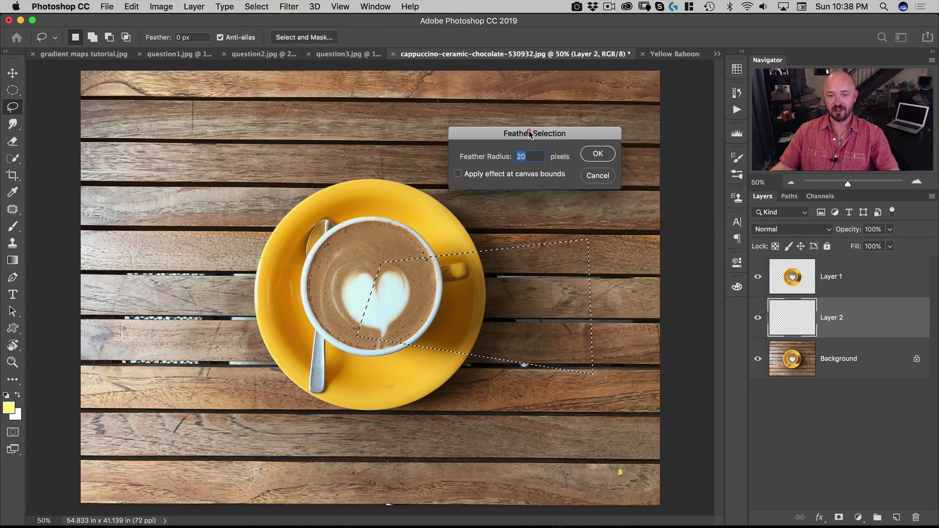
{"action": "left_click", "coordinate": [514, 157]}
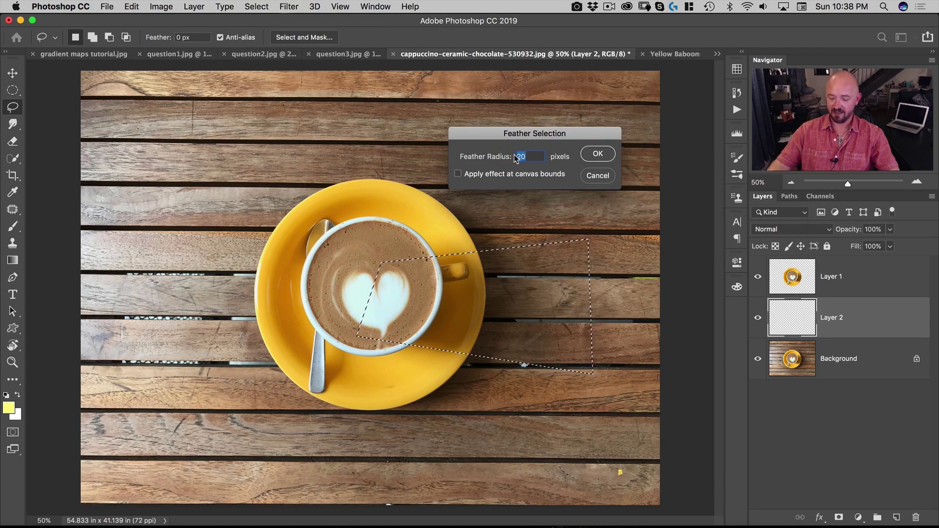
{"action": "type", "text": "55"}
{"action": "key", "text": "Return"}
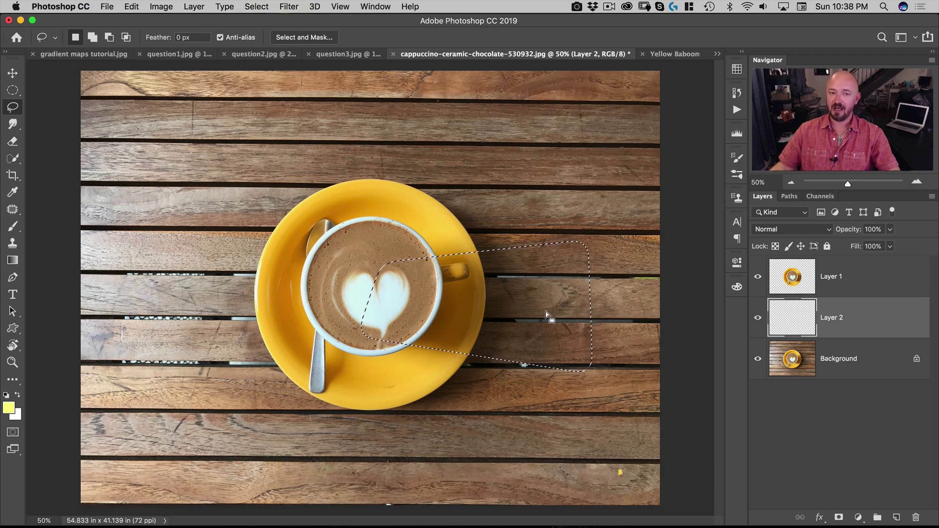
Step back in the document history to the Lasso state, undoing the feather.
{"action": "left_click", "coordinate": [737, 94]}
{"action": "left_click", "coordinate": [638, 226]}
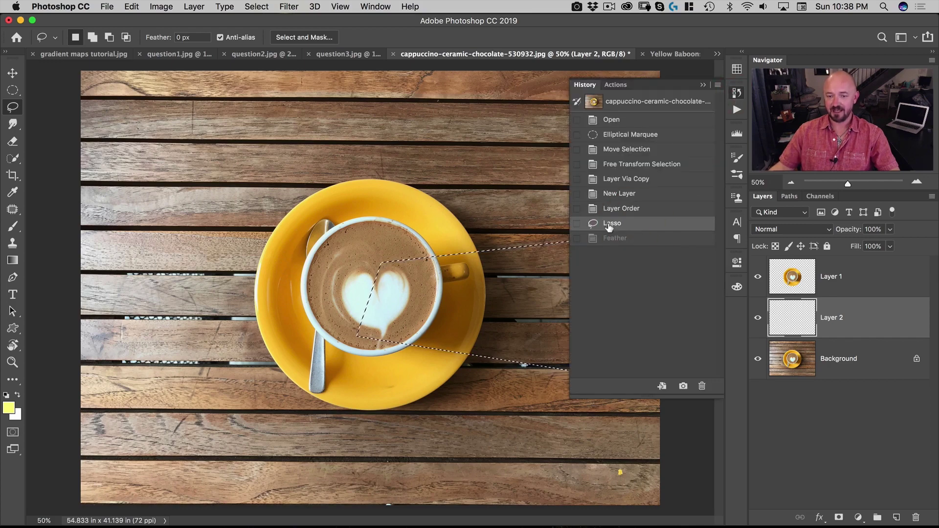
{"action": "left_click", "coordinate": [737, 93]}
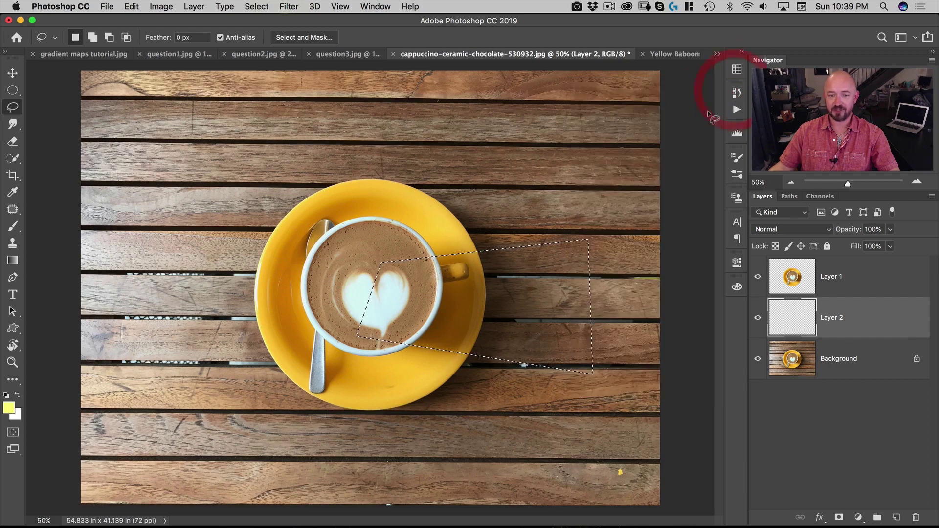
Display the Lasso selection as a Quick Mask and check its temporary channel before returning to the layer list.
{"action": "left_click", "coordinate": [13, 433]}
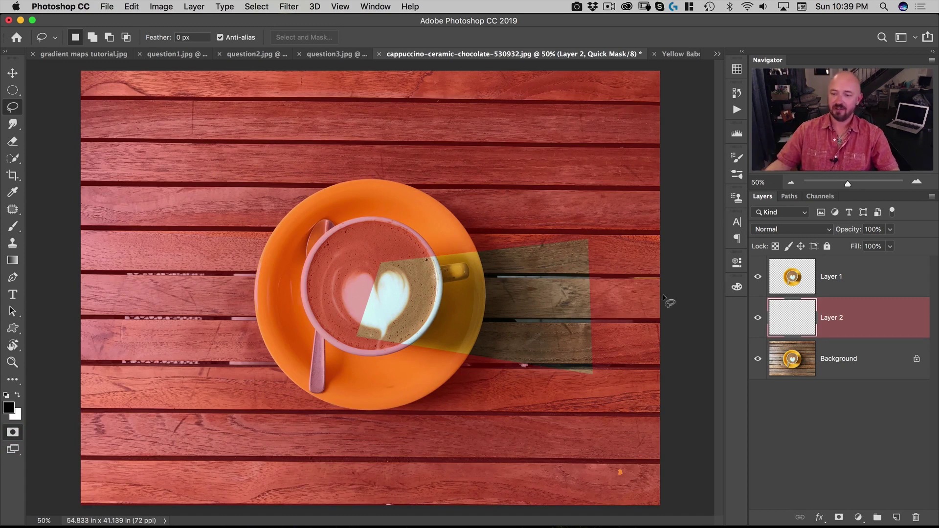
{"action": "left_click", "coordinate": [830, 198]}
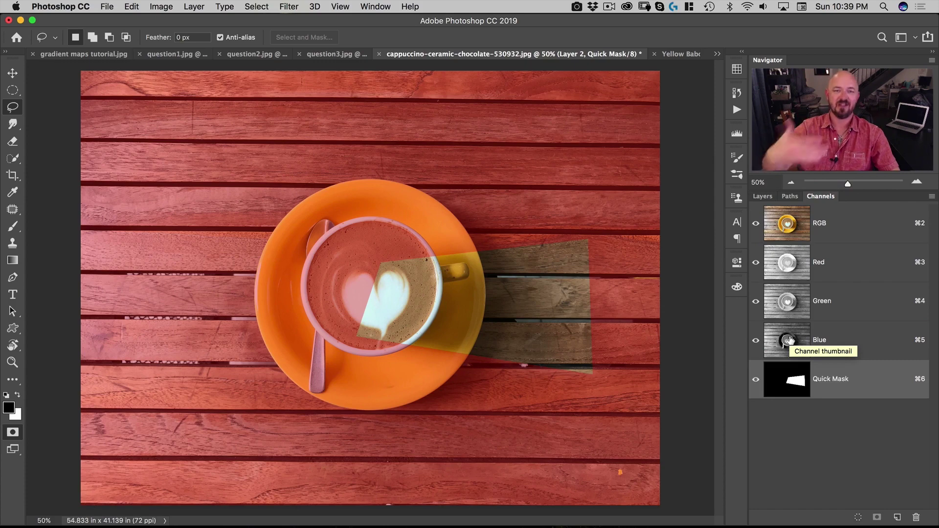
{"action": "left_click", "coordinate": [761, 197]}
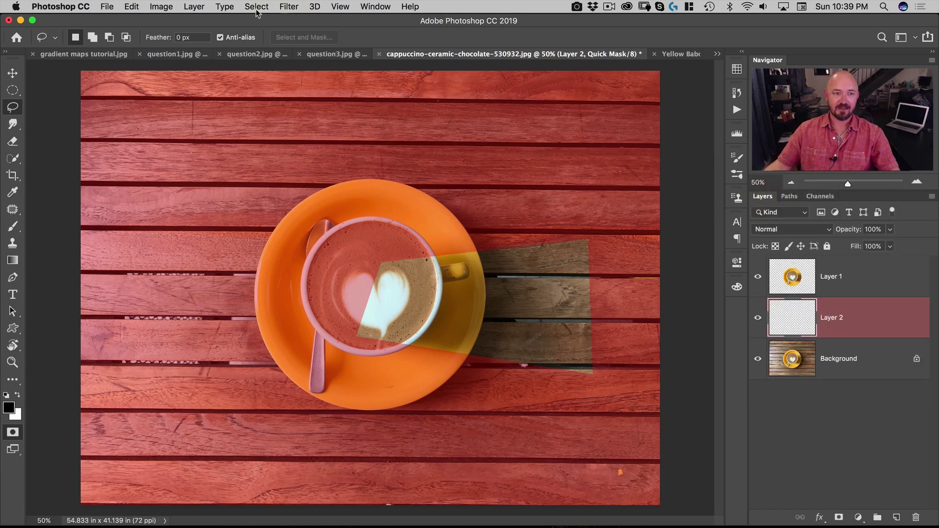
Soften the Quick Mask with a Gaussian Blur of 61.9 pixels and convert the mask back into a selection.
{"action": "left_click", "coordinate": [289, 7]}
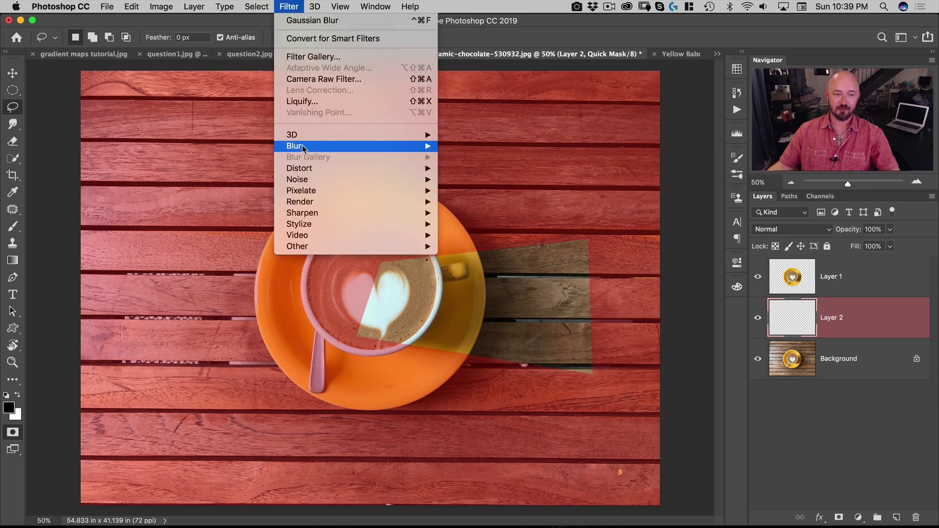
{"action": "mouse_move", "coordinate": [302, 146]}
{"action": "left_click", "coordinate": [499, 190]}
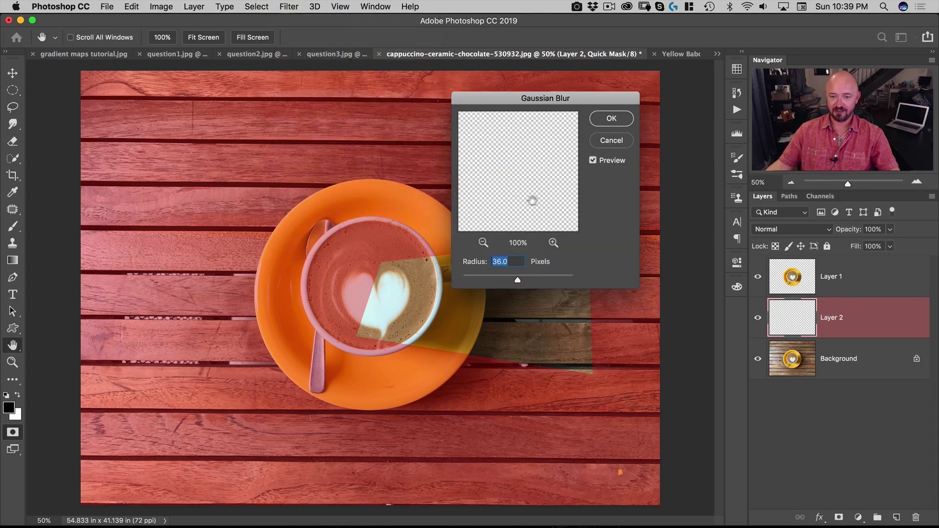
{"action": "left_click_drag", "start_coordinate": [521, 100], "coordinate": [237, 61]}
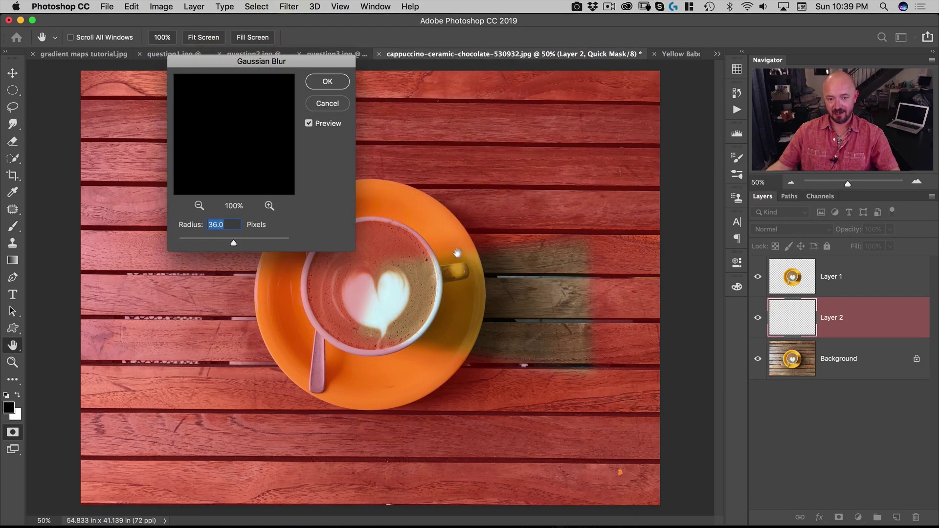
{"action": "left_click", "coordinate": [590, 288]}
{"action": "left_click_drag", "start_coordinate": [235, 245], "coordinate": [243, 245]}
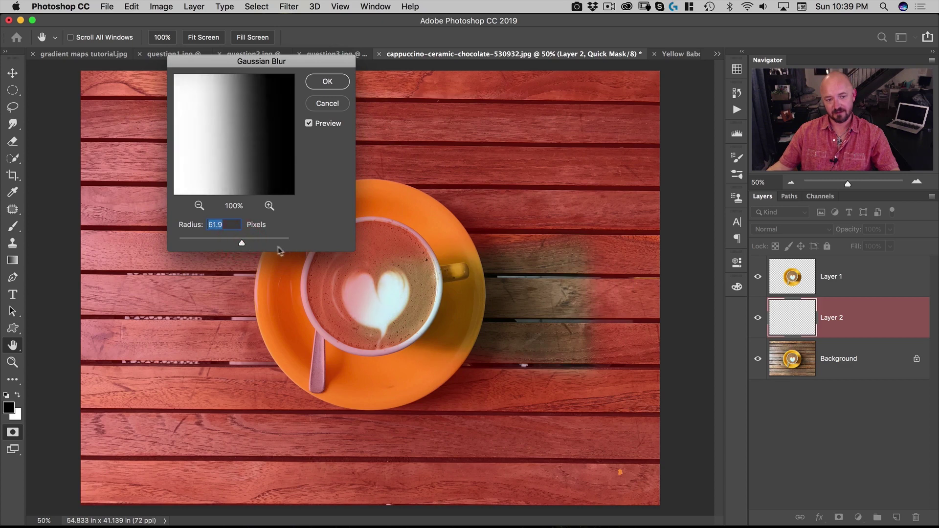
{"action": "left_click", "coordinate": [326, 82]}
{"action": "key", "text": "l"}
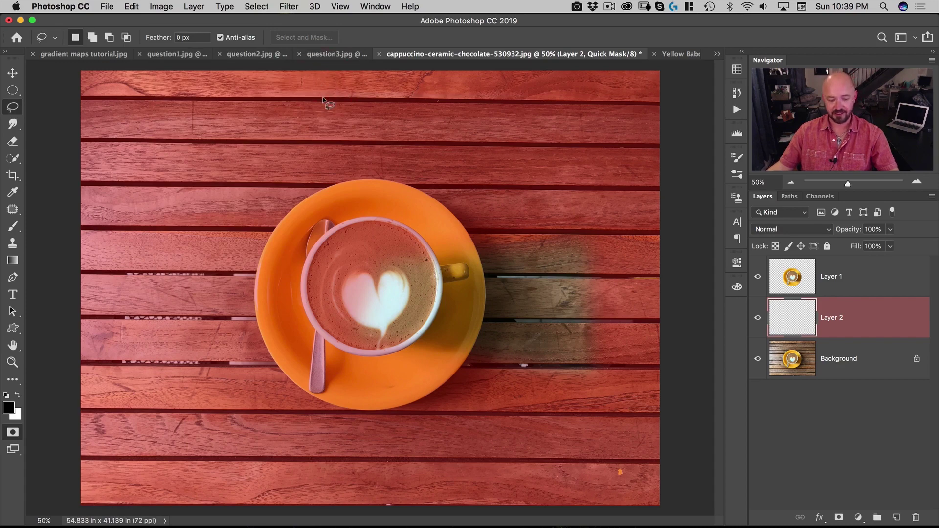
{"action": "left_click", "coordinate": [13, 432]}
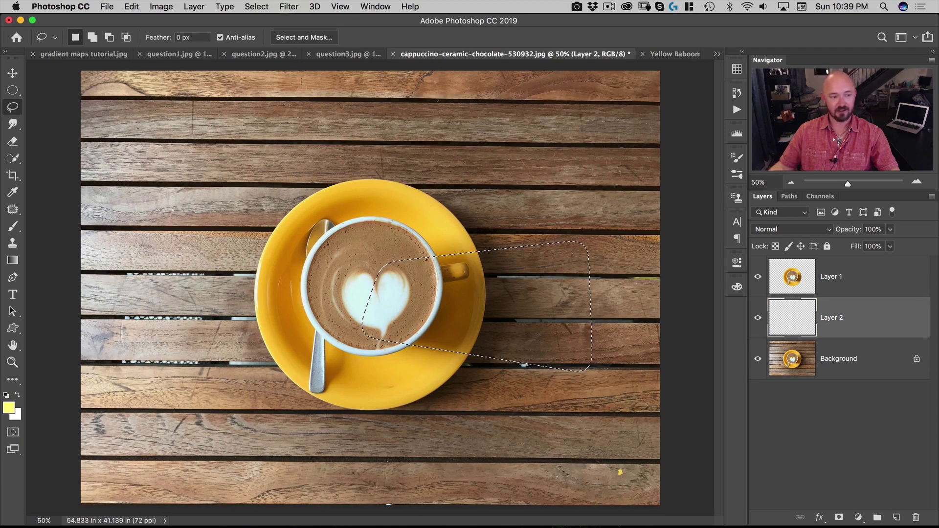
Set up the Gradient tool with default black and white colors and the foreground-to-transparent gradient.
{"action": "left_click", "coordinate": [13, 260]}
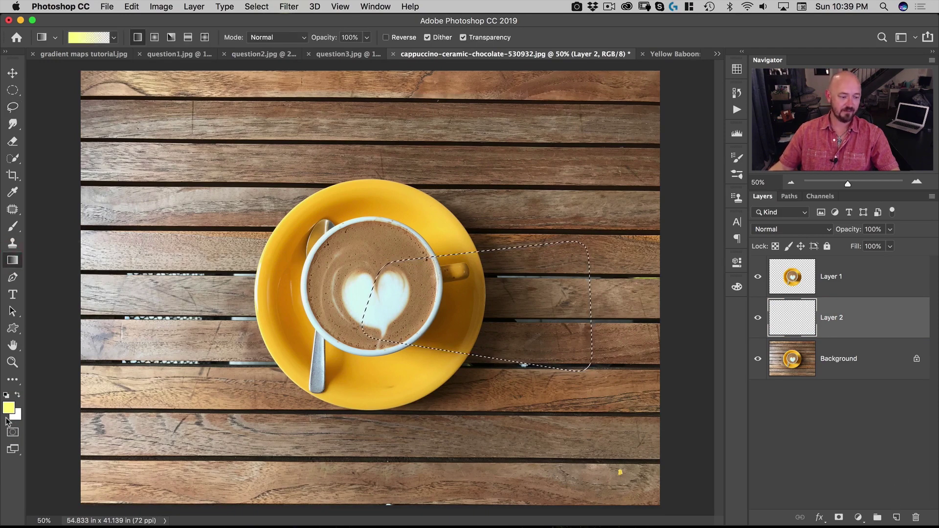
{"action": "key", "text": "d"}
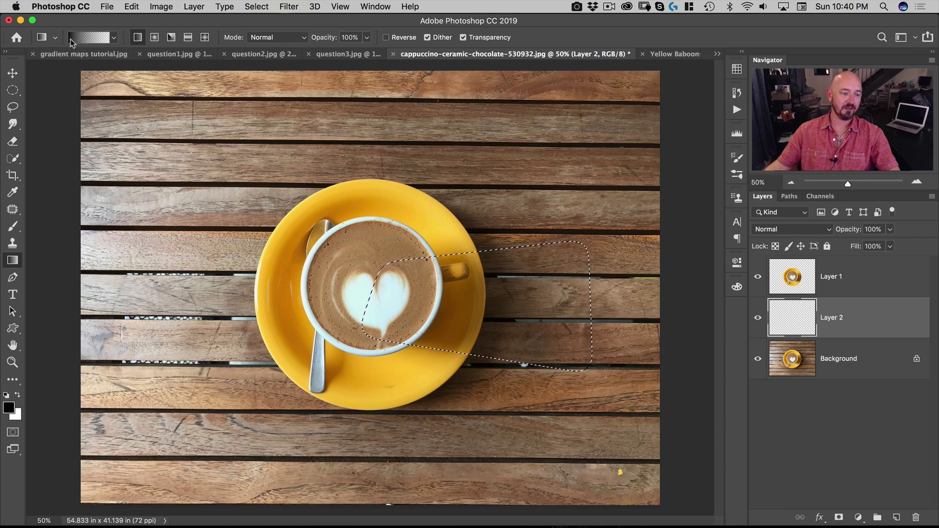
{"action": "left_click", "coordinate": [114, 37]}
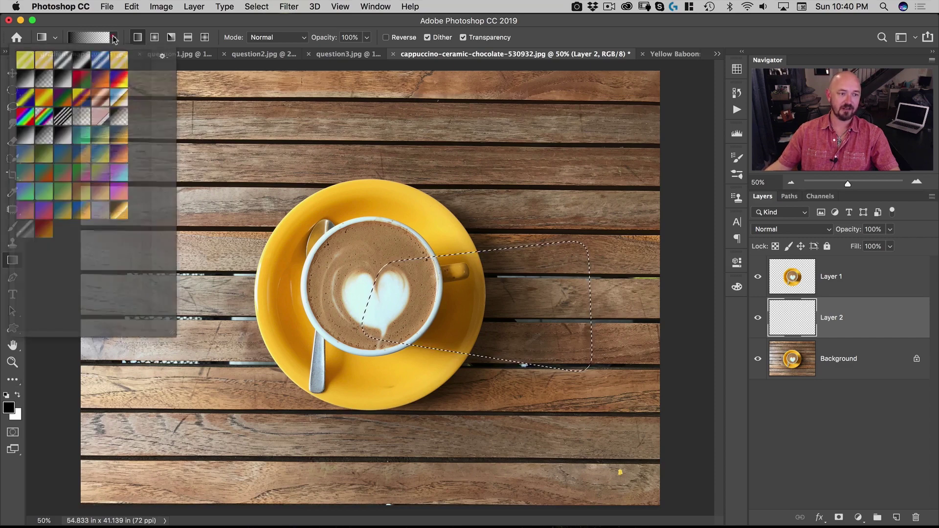
{"action": "left_click", "coordinate": [42, 80]}
{"action": "left_click", "coordinate": [42, 80]}
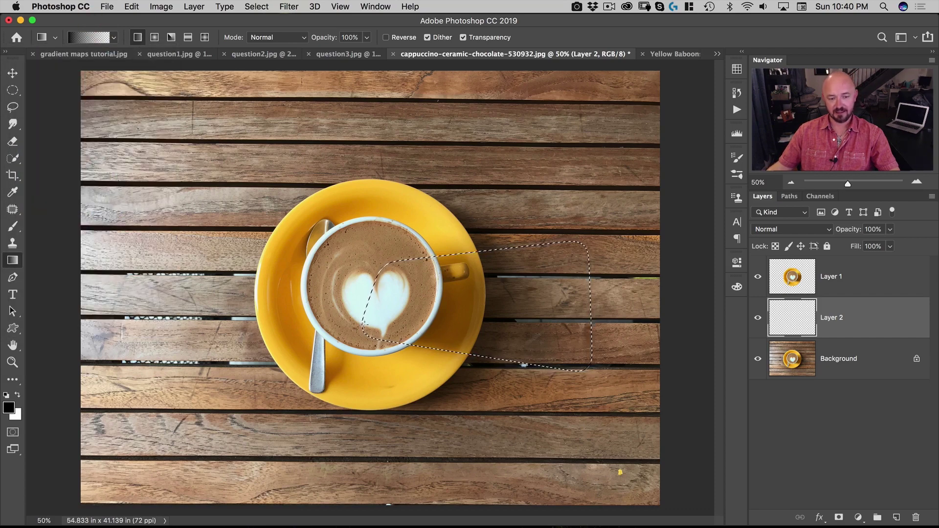
Draw a horizontal black-to-transparent gradient on Layer 2 from inside the cup to just past the selection's right edge, and deselect.
{"action": "left_click_drag", "start_coordinate": [361, 327], "coordinate": [406, 328]}
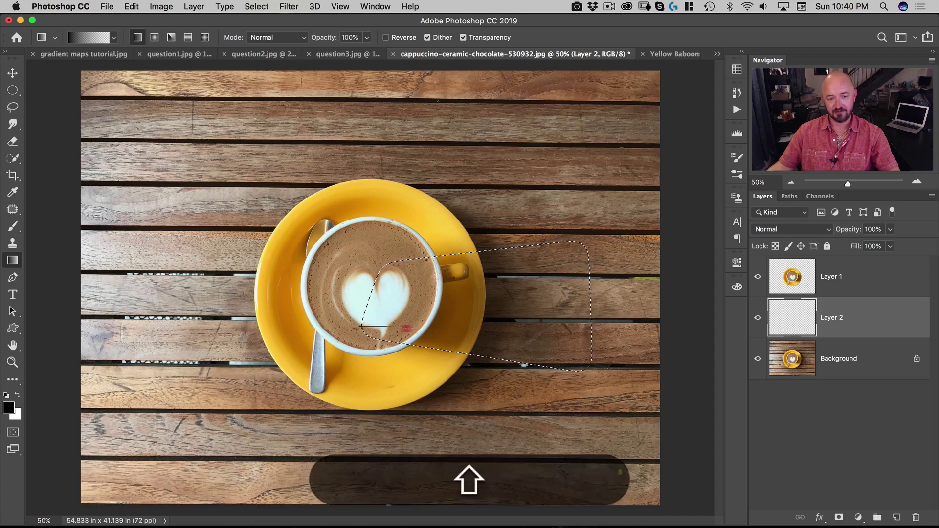
{"action": "left_click_drag", "start_coordinate": [623, 337], "coordinate": [623, 336]}
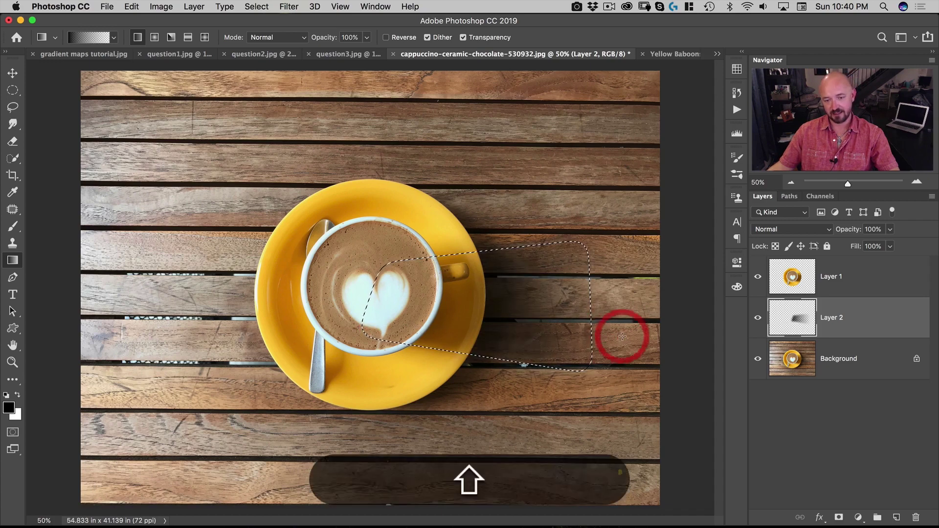
{"action": "key", "text": "shift+super+d"}
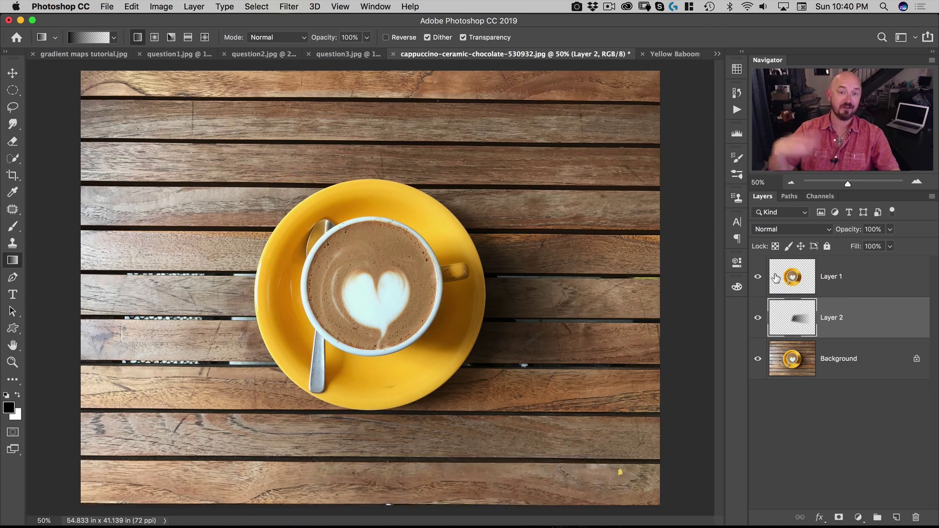
Load the saucer cutout's outline from Layer 1 as a selection and add an empty layer above Layer 2.
{"action": "key", "text": "super"}
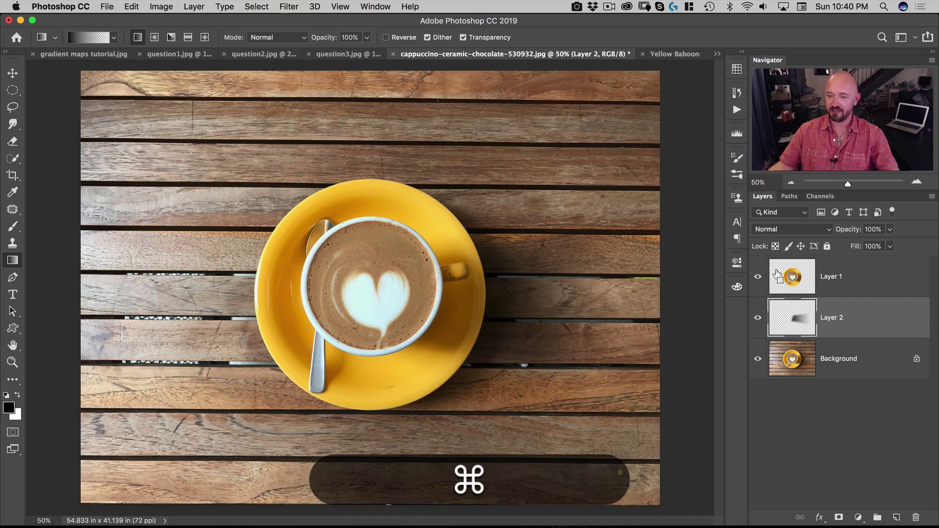
{"action": "left_click", "coordinate": [778, 273], "text": "super"}
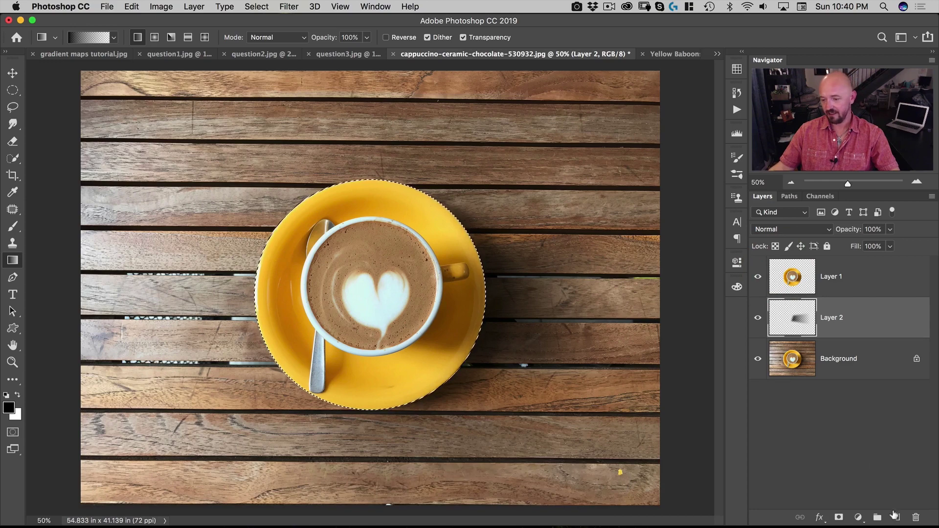
{"action": "left_click", "coordinate": [897, 517]}
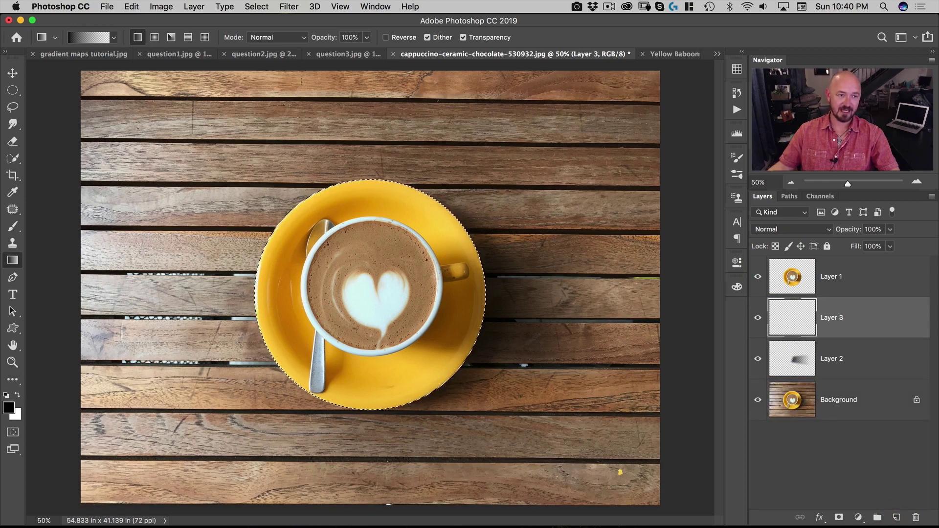
Fill the saucer-shaped selection with black on Layer 3 and deselect.
{"action": "left_click", "coordinate": [132, 7]}
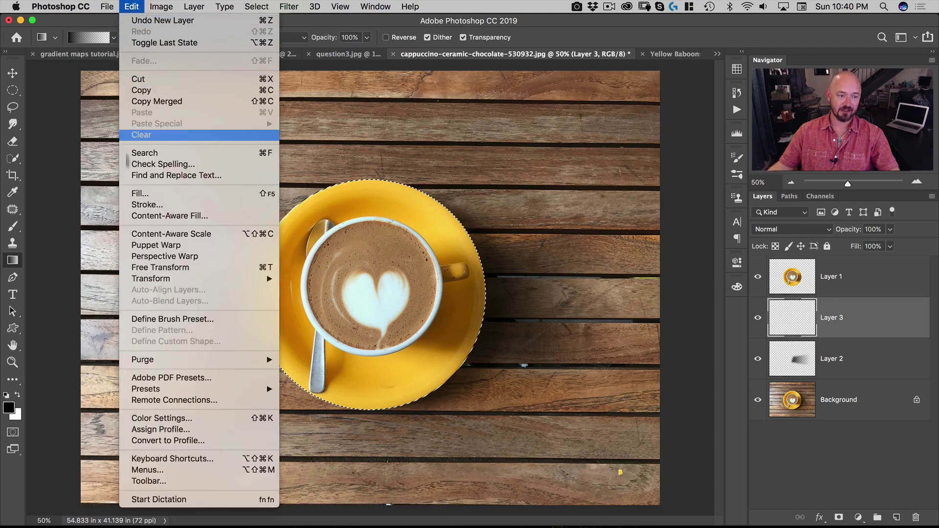
{"action": "left_click", "coordinate": [132, 7]}
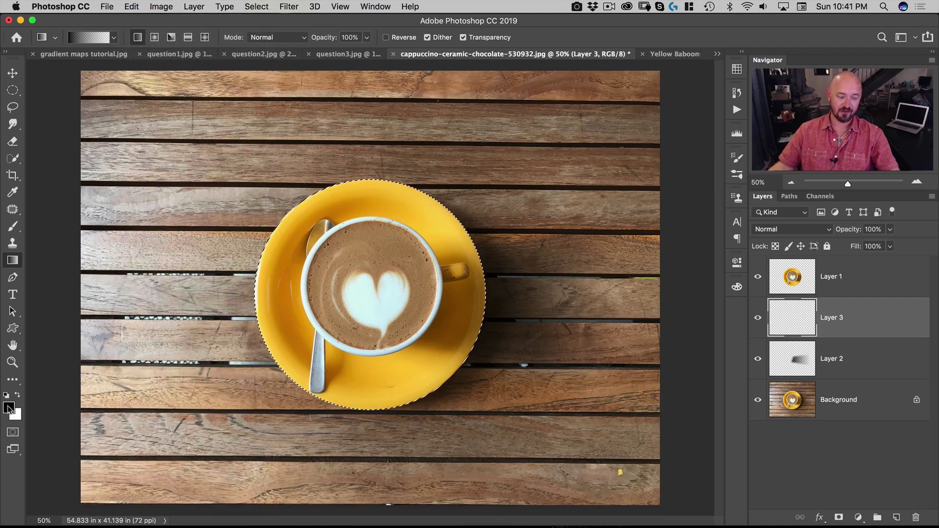
{"action": "key", "text": "alt+BackSpace"}
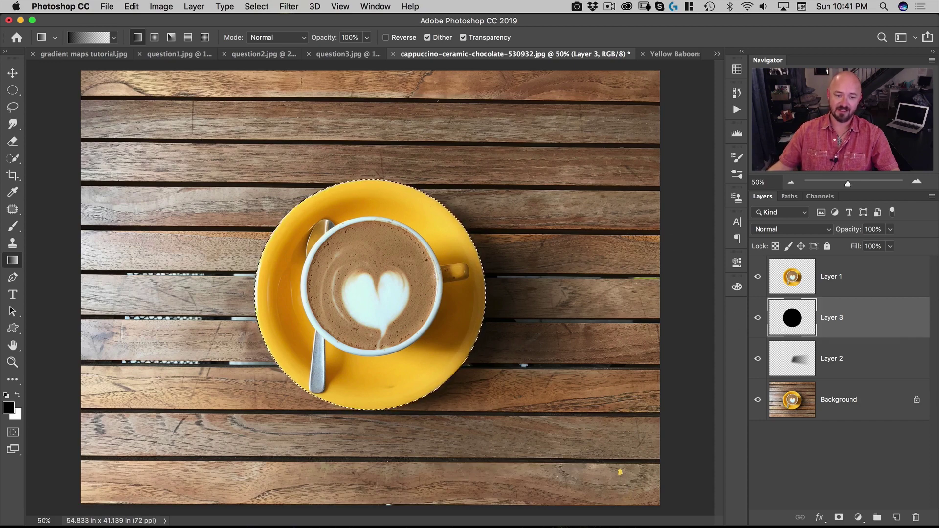
{"action": "left_click", "coordinate": [256, 7]}
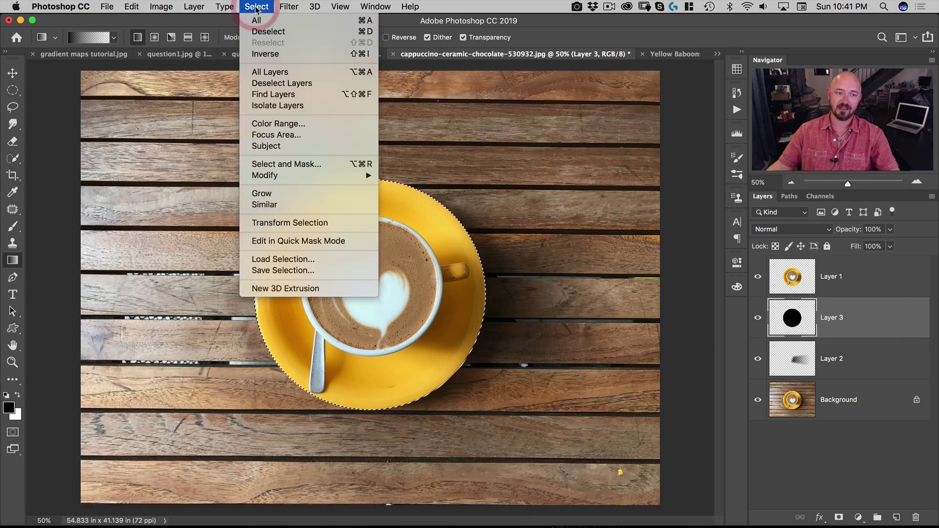
{"action": "left_click", "coordinate": [366, 32]}
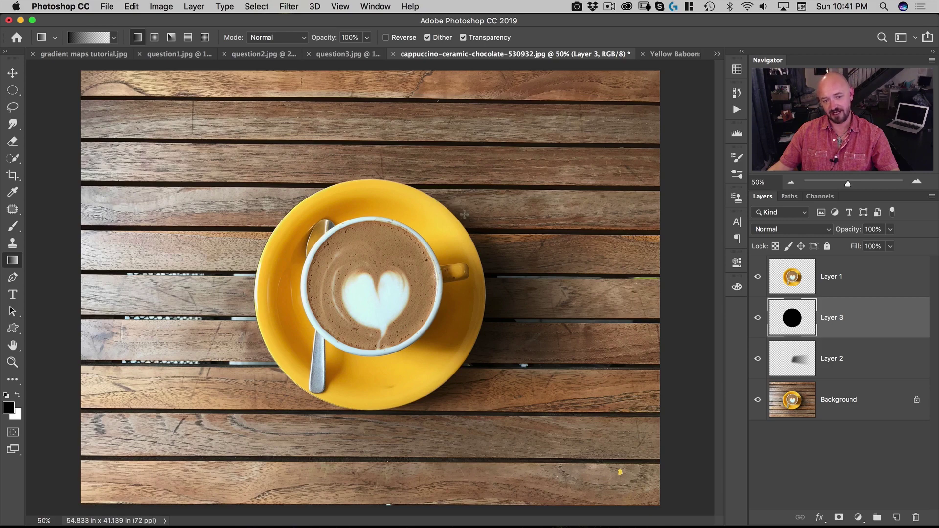
Apply a Gaussian Blur with a 30-pixel radius to the black saucer shape on Layer 3.
{"action": "left_click", "coordinate": [289, 6]}
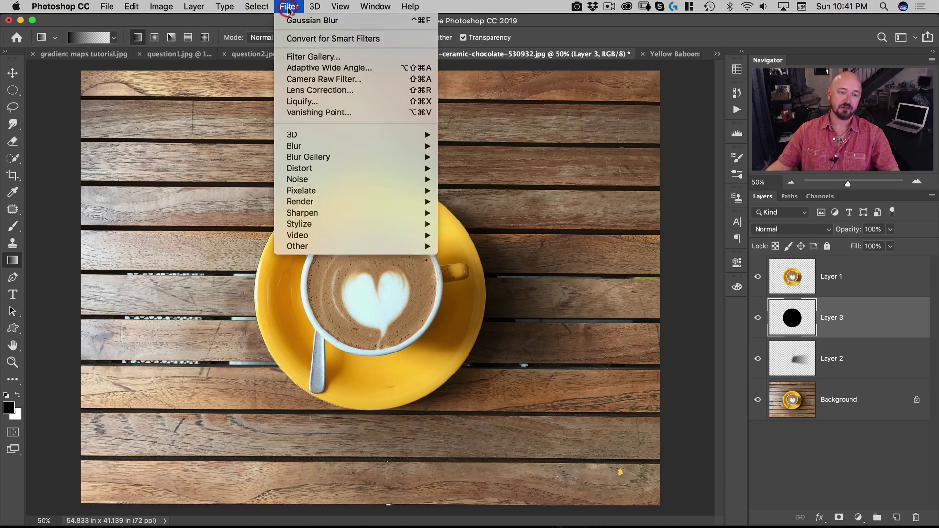
{"action": "mouse_move", "coordinate": [342, 145]}
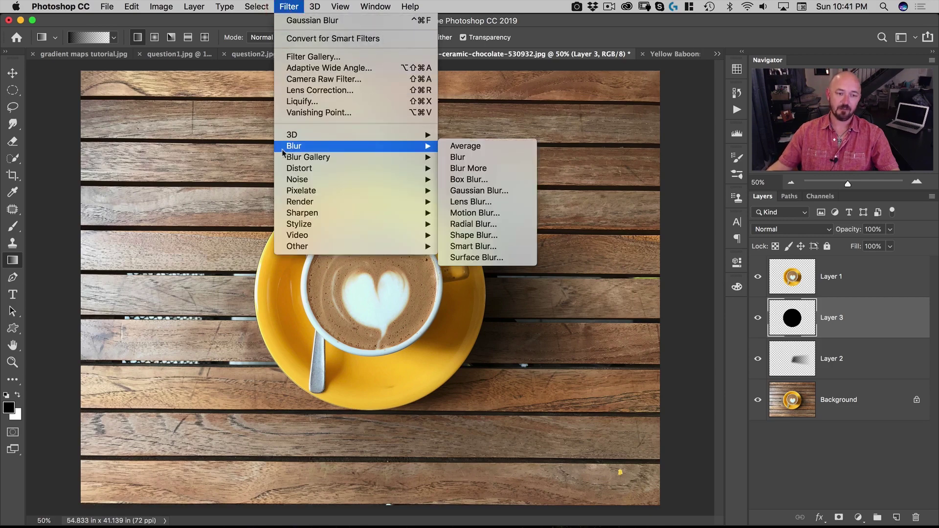
{"action": "left_click", "coordinate": [488, 190]}
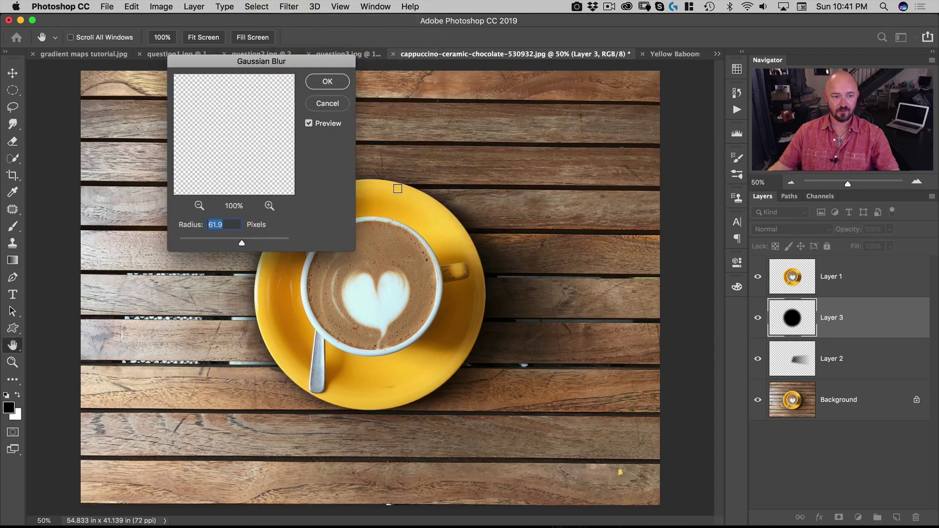
{"action": "left_click", "coordinate": [416, 188]}
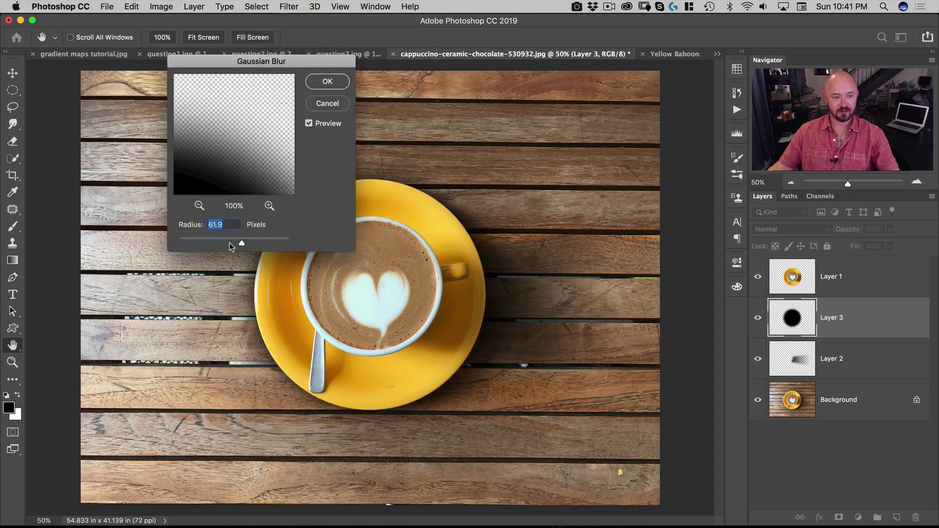
{"action": "mouse_move", "coordinate": [242, 243]}
{"action": "left_mouse_down"}
{"action": "mouse_move", "coordinate": [222, 243]}
{"action": "mouse_move", "coordinate": [232, 243]}
{"action": "left_mouse_up"}
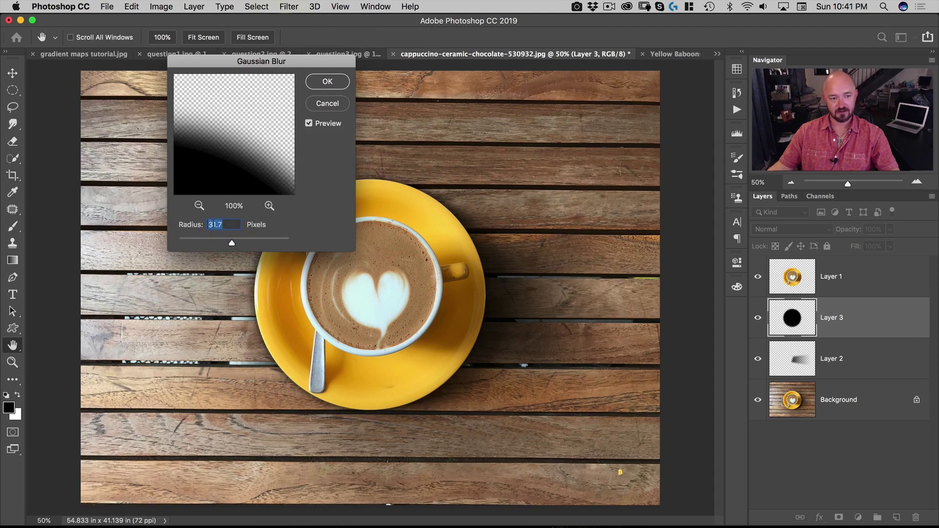
{"action": "type", "text": "30"}
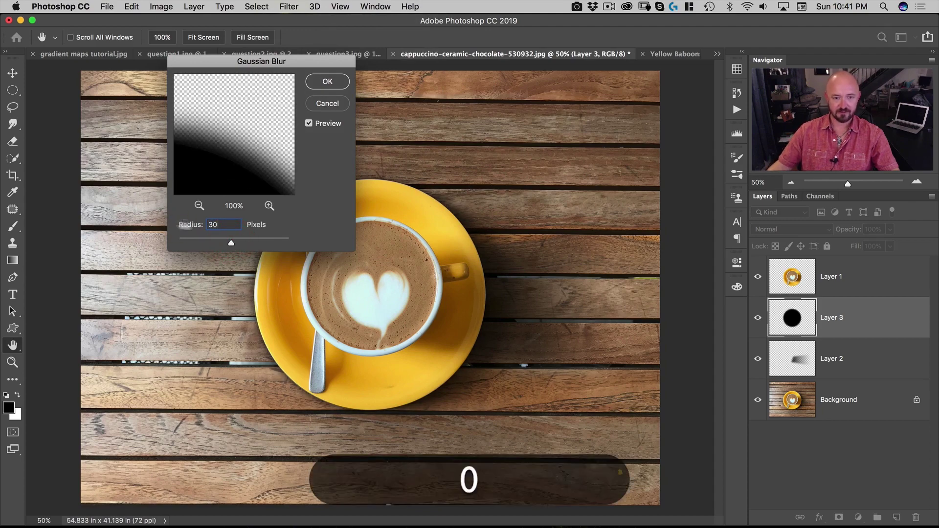
{"action": "left_click", "coordinate": [336, 81]}
{"action": "key", "text": "g"}
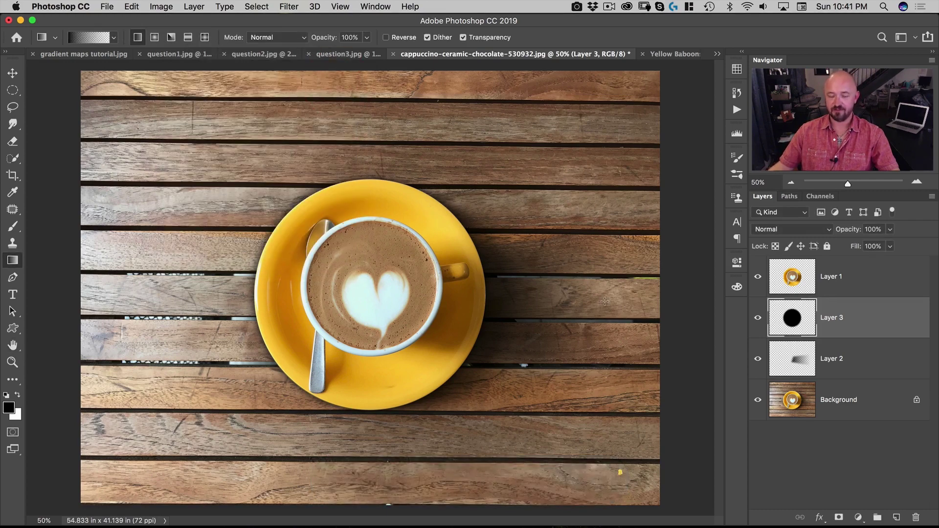
Stretch Layer 3 horizontally to about 105% width with Free Transform, extending the shadow past the saucer's right edge.
{"action": "left_click", "coordinate": [12, 74]}
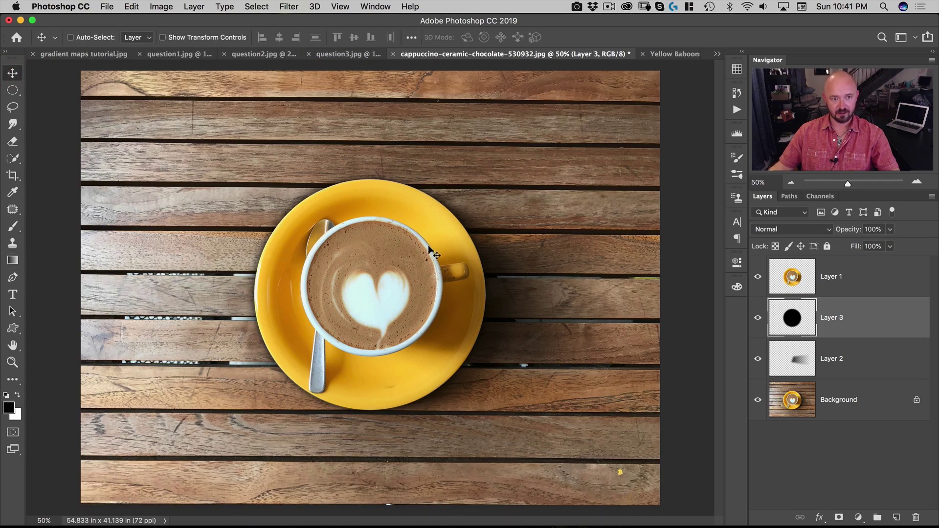
{"action": "left_click", "coordinate": [131, 6]}
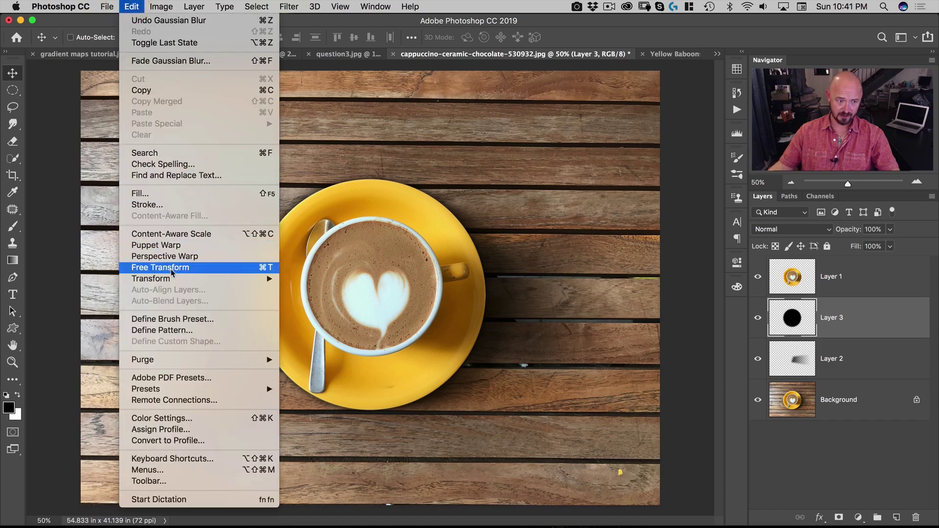
{"action": "left_click", "coordinate": [261, 269]}
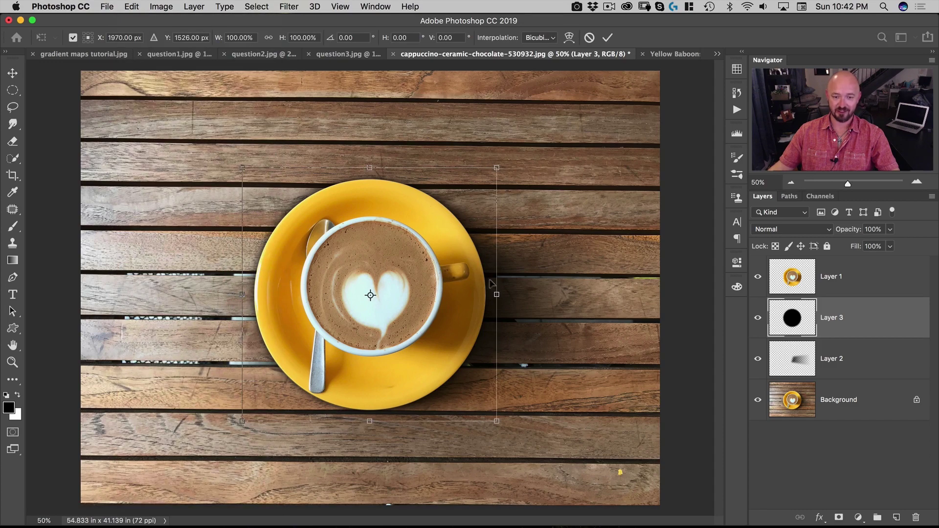
{"action": "left_click_drag", "start_coordinate": [497, 295], "coordinate": [511, 296]}
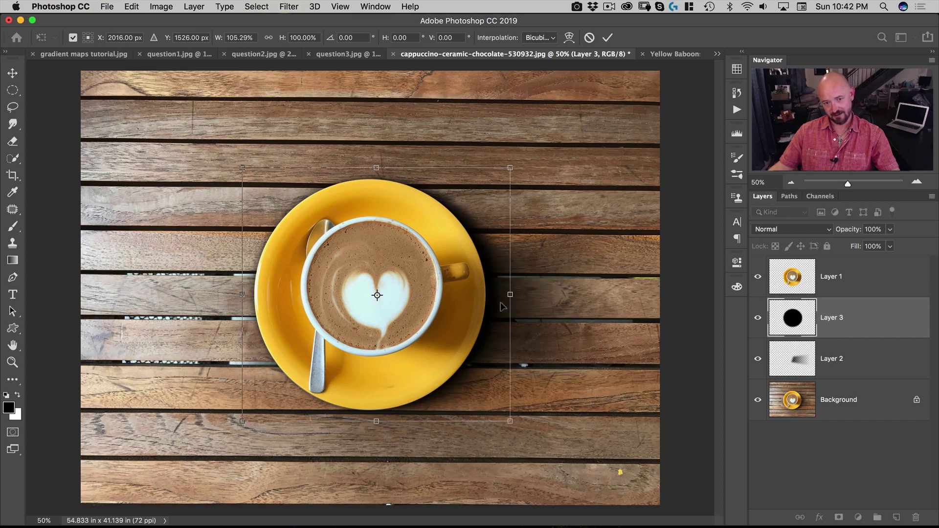
{"action": "left_click", "coordinate": [608, 38]}
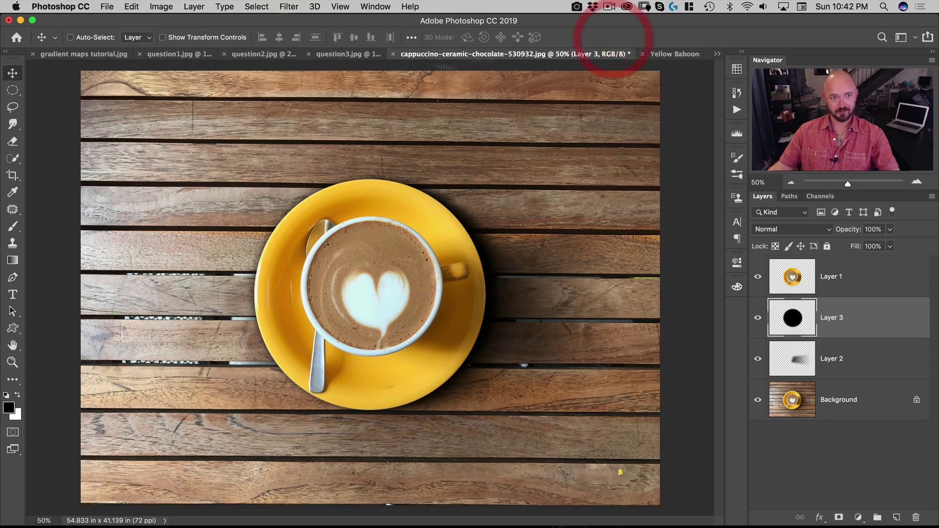
Apply a Motion Blur to Layer 3 with a 0° angle and a distance of 100 pixels.
{"action": "left_click", "coordinate": [287, 7]}
{"action": "mouse_move", "coordinate": [421, 146]}
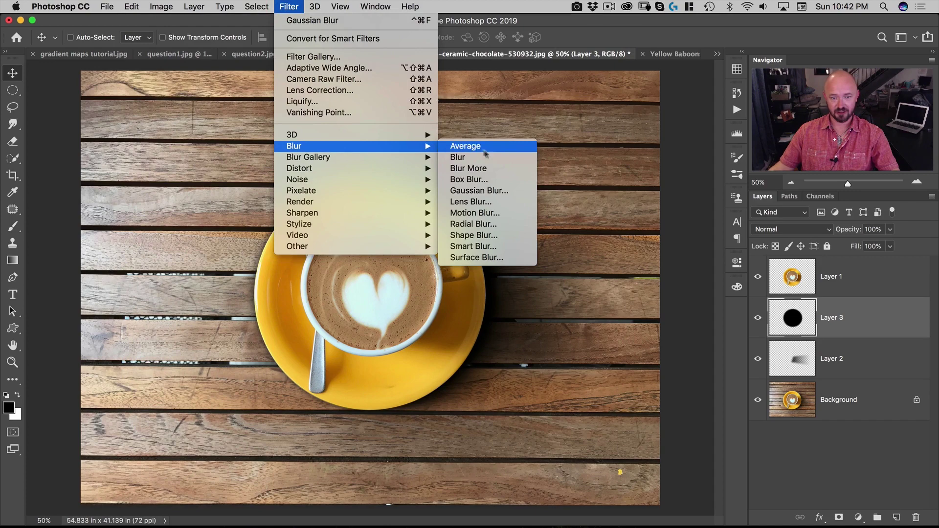
{"action": "left_click", "coordinate": [491, 213]}
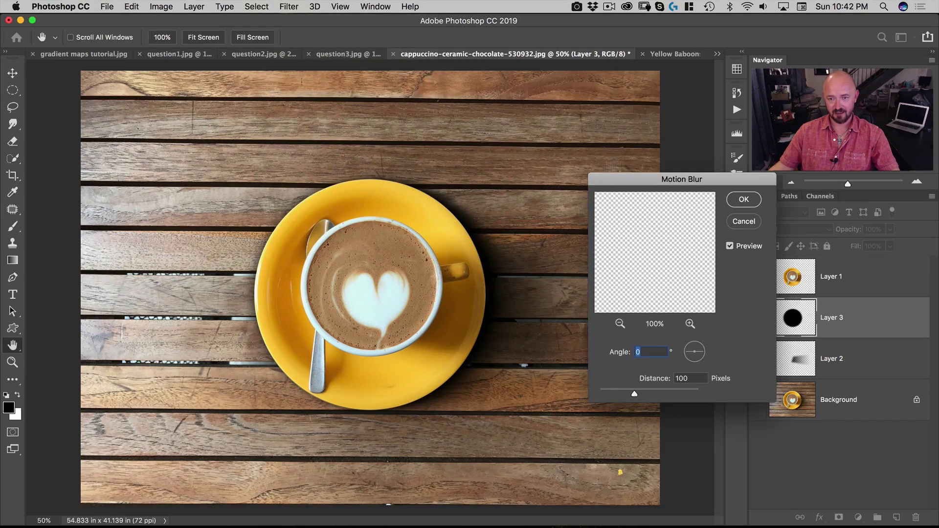
{"action": "left_click_drag", "start_coordinate": [638, 181], "coordinate": [574, 117]}
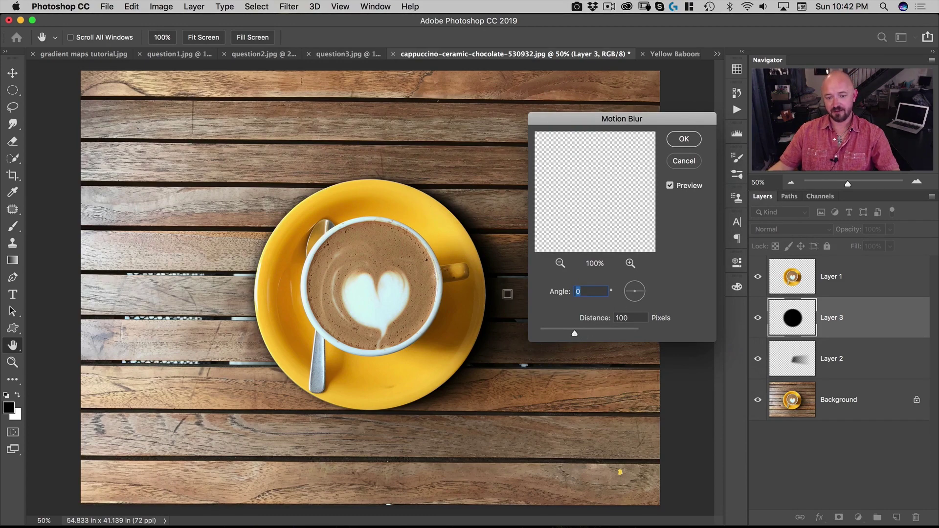
{"action": "left_click", "coordinate": [507, 293]}
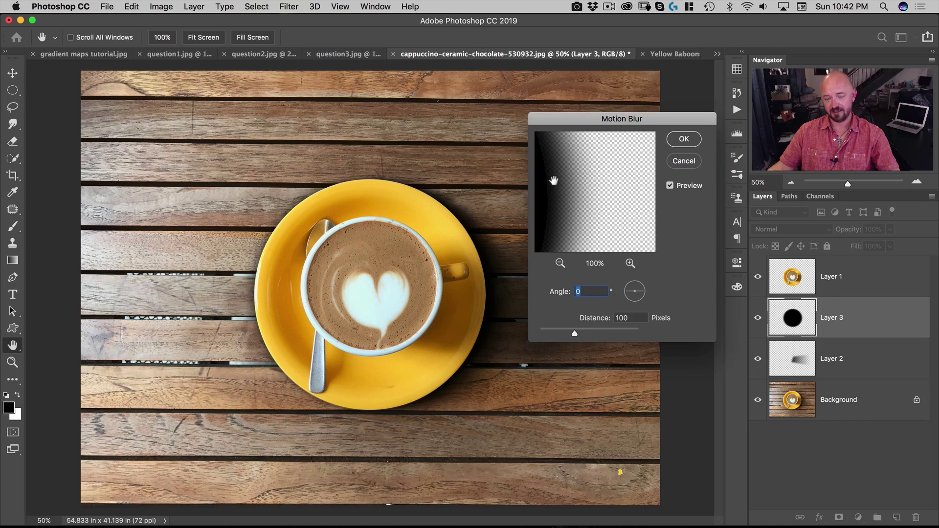
{"action": "left_click", "coordinate": [671, 143]}
{"action": "key", "text": "v"}
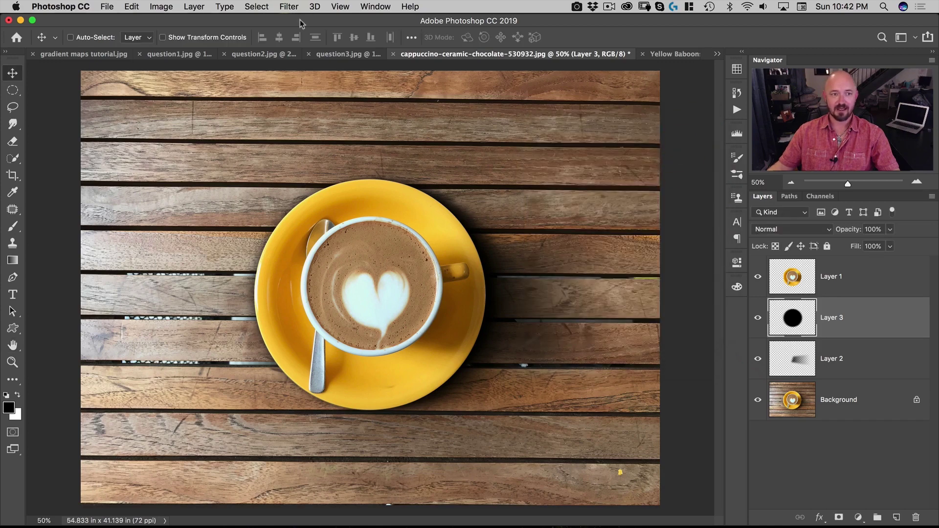
Reapply the last Motion Blur to Layer 3 several times to soften the shadow further.
{"action": "left_click", "coordinate": [292, 6]}
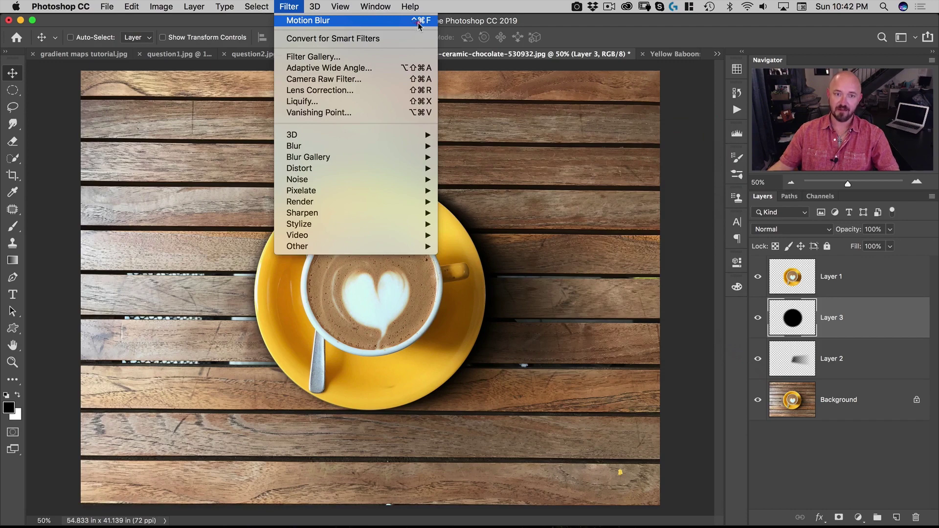
{"action": "left_click", "coordinate": [321, 21]}
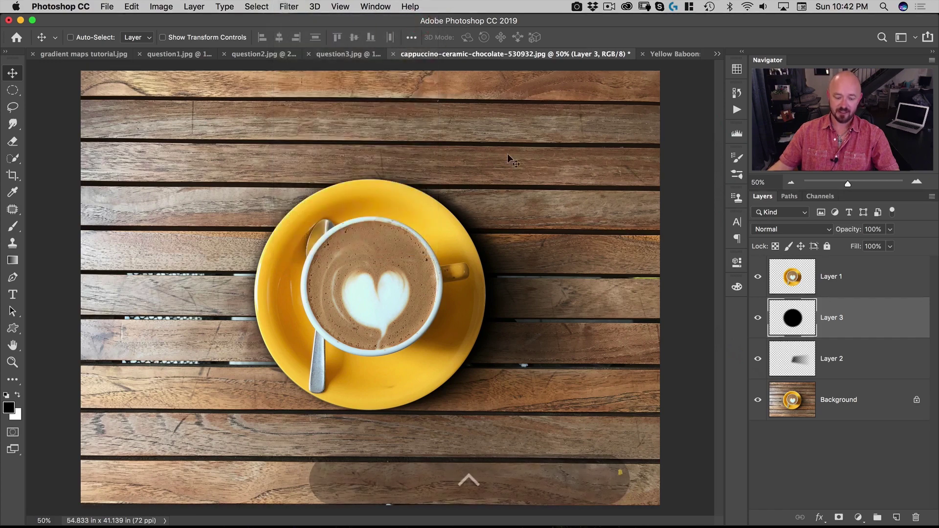
{"action": "key", "text": "ctrl+super"}
{"action": "key", "text": "ctrl+super+f"}
{"action": "key", "text": "ctrl+super+f"}
{"action": "key", "text": "ctrl+super+f"}
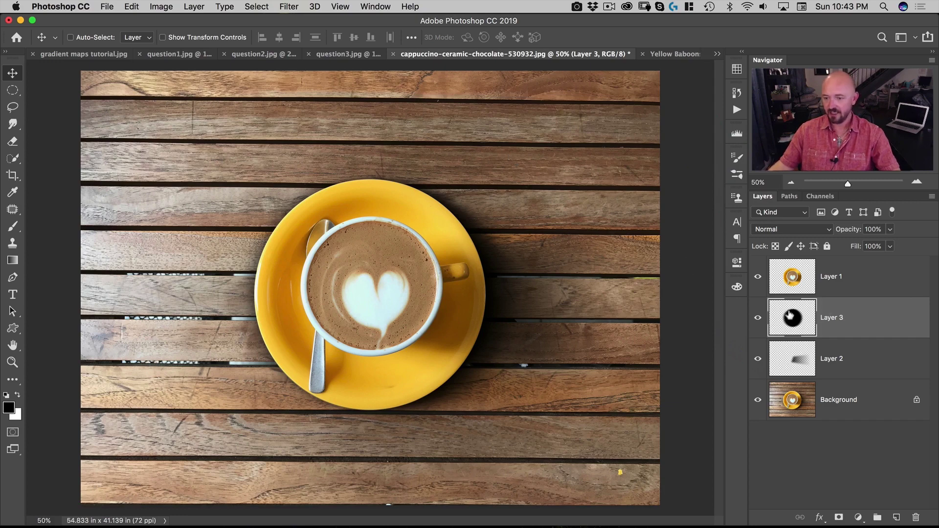
{"action": "key", "text": "v"}
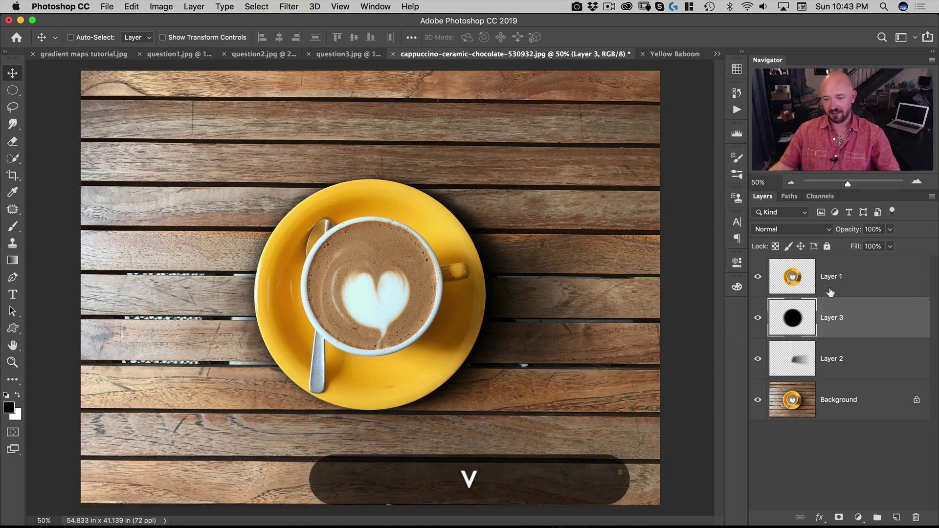
Squash Layer 3 slightly in height about its center with Free Transform, reducing the shadow above and below the saucer.
{"action": "key", "text": "super+t"}
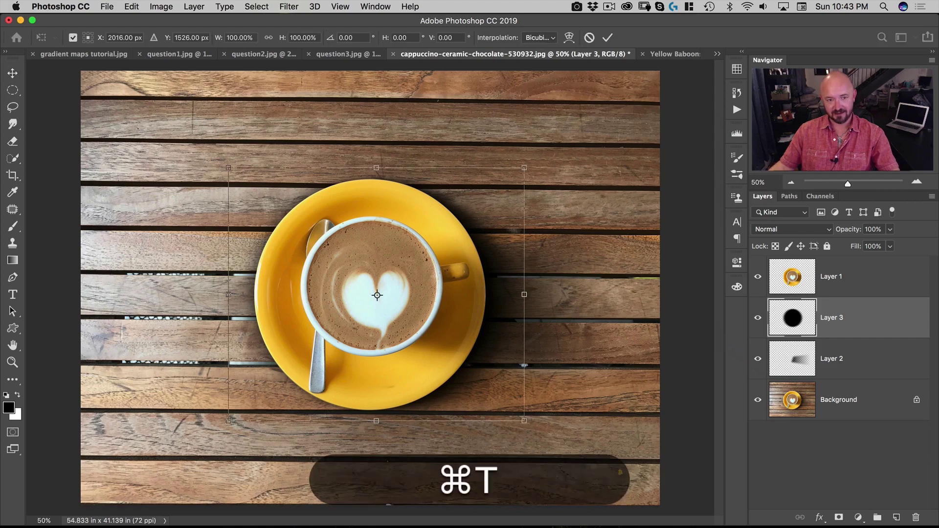
{"action": "left_click_drag", "start_coordinate": [382, 169], "coordinate": [377, 174]}
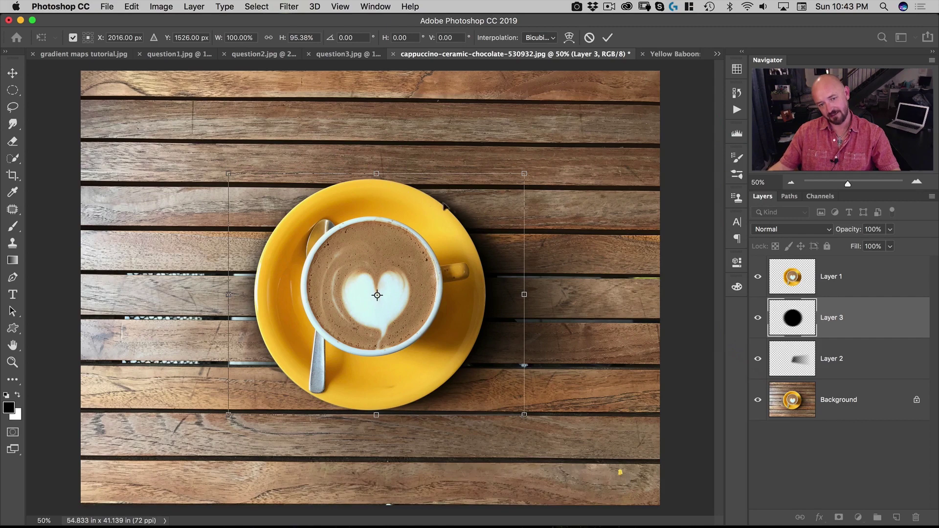
{"action": "key", "text": "super+z"}
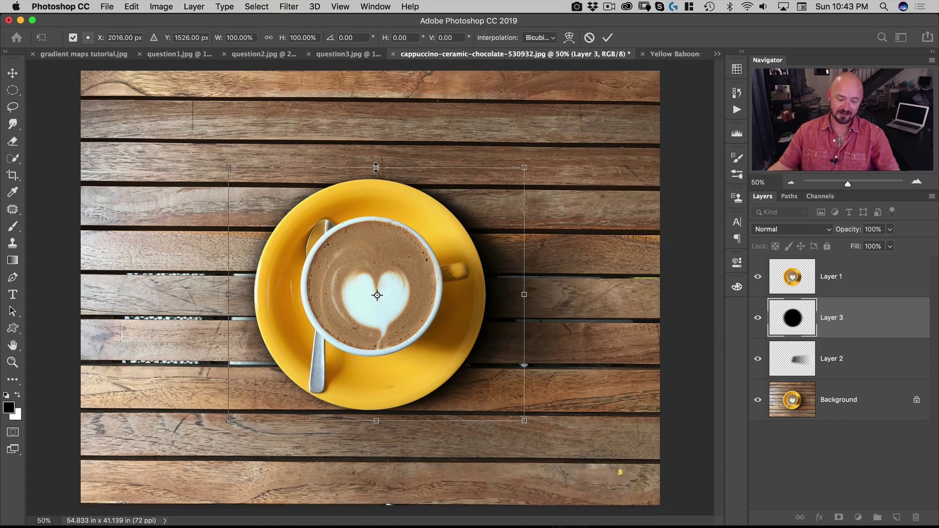
{"action": "key", "text": "alt"}
{"action": "left_click_drag", "start_coordinate": [376, 168], "coordinate": [377, 172]}
{"action": "left_click", "coordinate": [607, 38]}
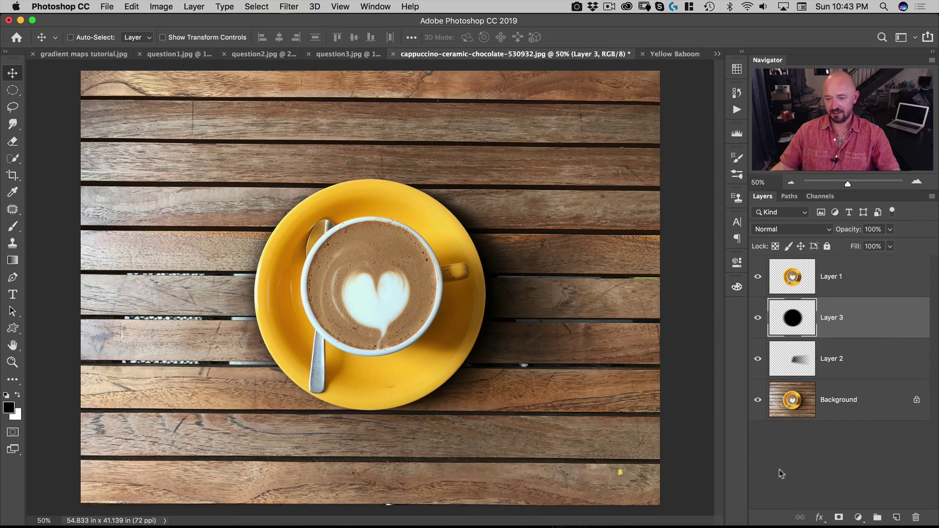
Add a layer mask to Layer 3 and paint it black along the saucer's left side to hide the shadow there.
{"action": "left_click", "coordinate": [838, 517]}
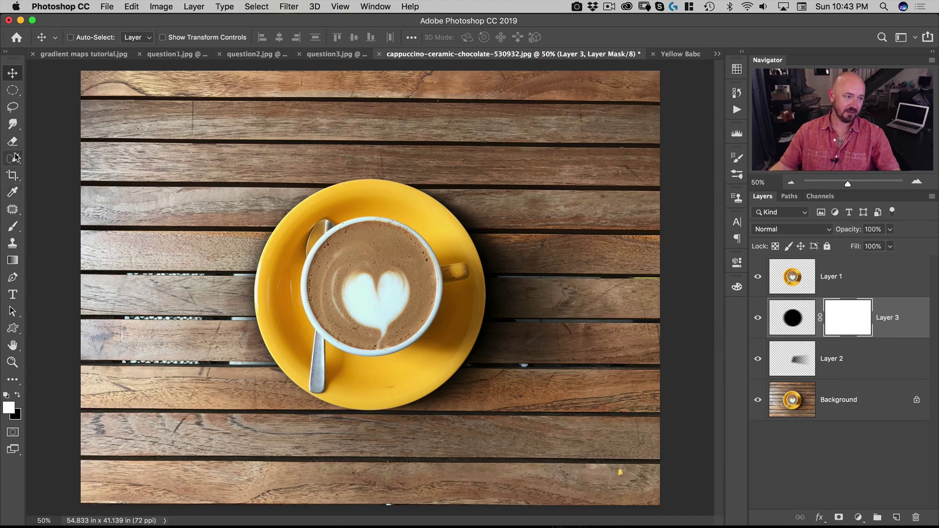
{"action": "left_click", "coordinate": [13, 226]}
{"action": "key", "text": "x"}
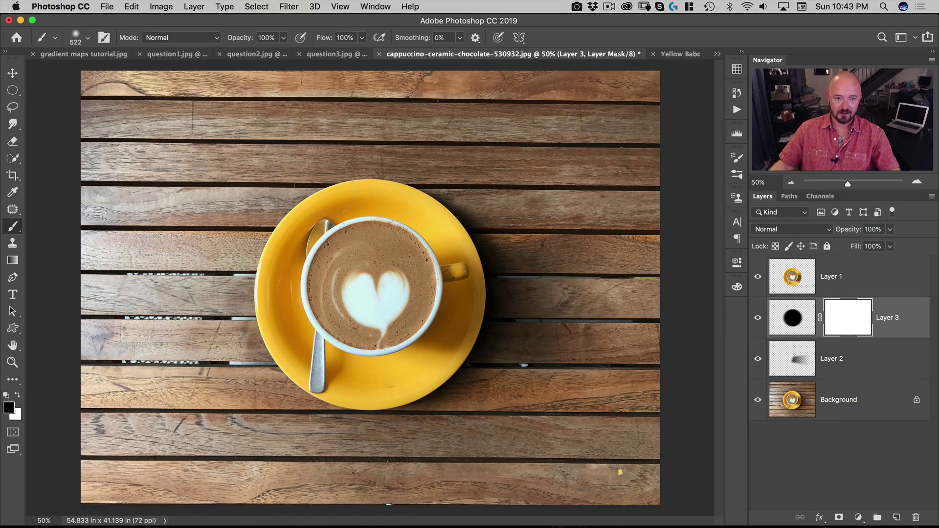
{"action": "left_click_drag", "start_coordinate": [317, 423], "coordinate": [343, 431]}
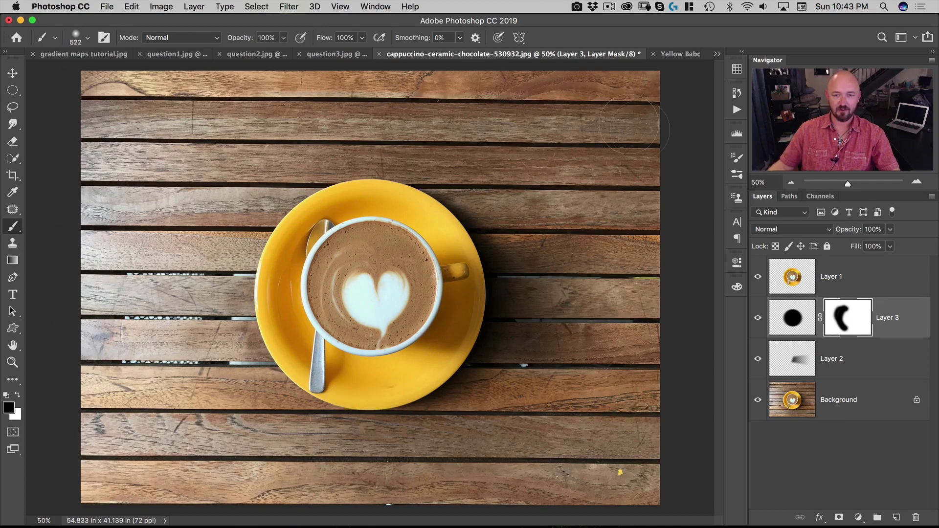
Add an empty layer directly above the Background and set the foreground color to mint green 5ee4b9.
{"action": "left_click", "coordinate": [827, 400]}
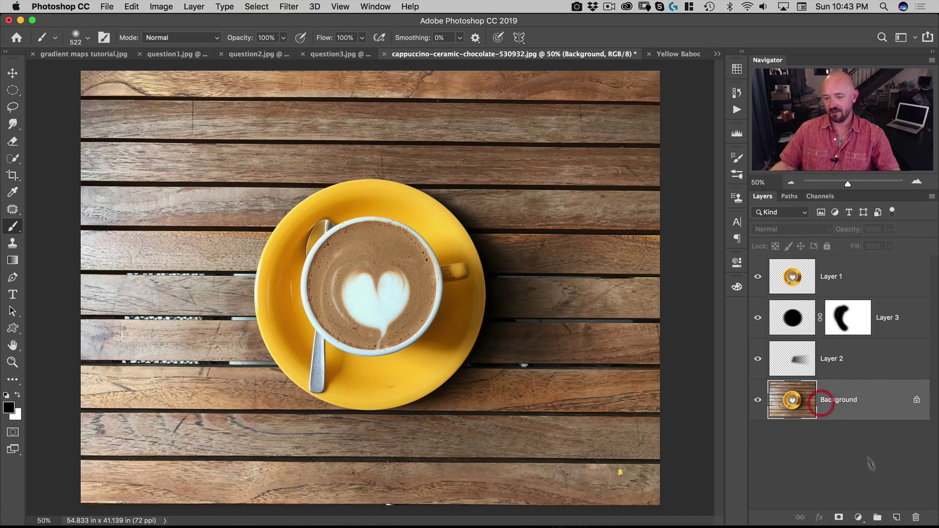
{"action": "left_click", "coordinate": [897, 517]}
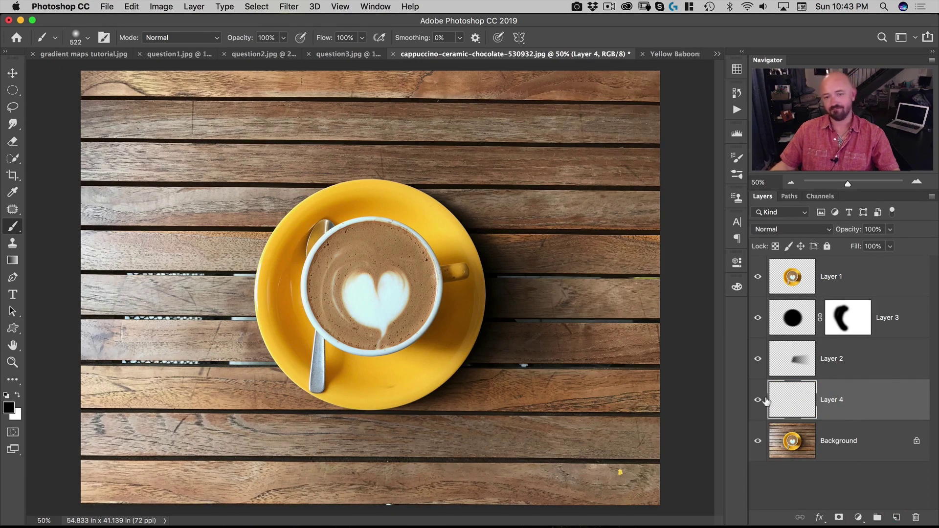
{"action": "left_click", "coordinate": [8, 408]}
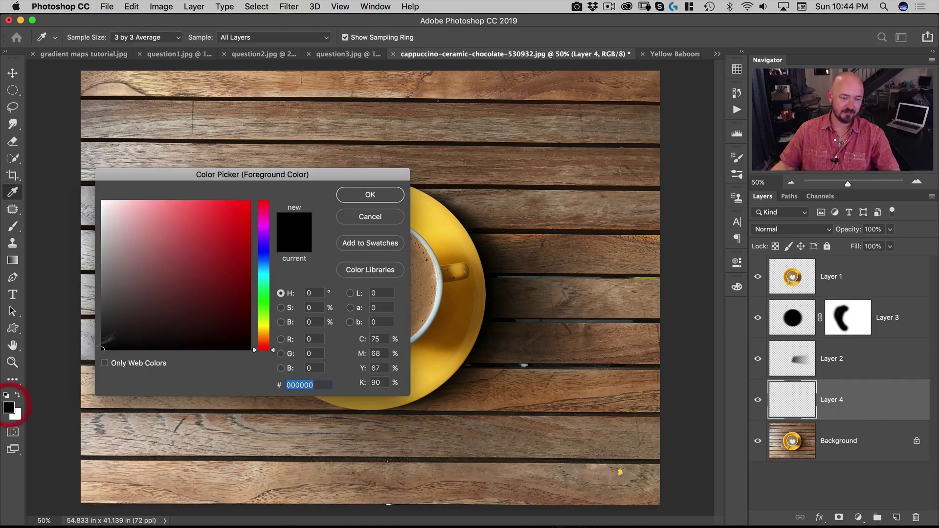
{"action": "mouse_move", "coordinate": [265, 307]}
{"action": "left_mouse_down"}
{"action": "mouse_move", "coordinate": [270, 274]}
{"action": "mouse_move", "coordinate": [269, 285]}
{"action": "left_mouse_up"}
{"action": "left_click", "coordinate": [197, 233]}
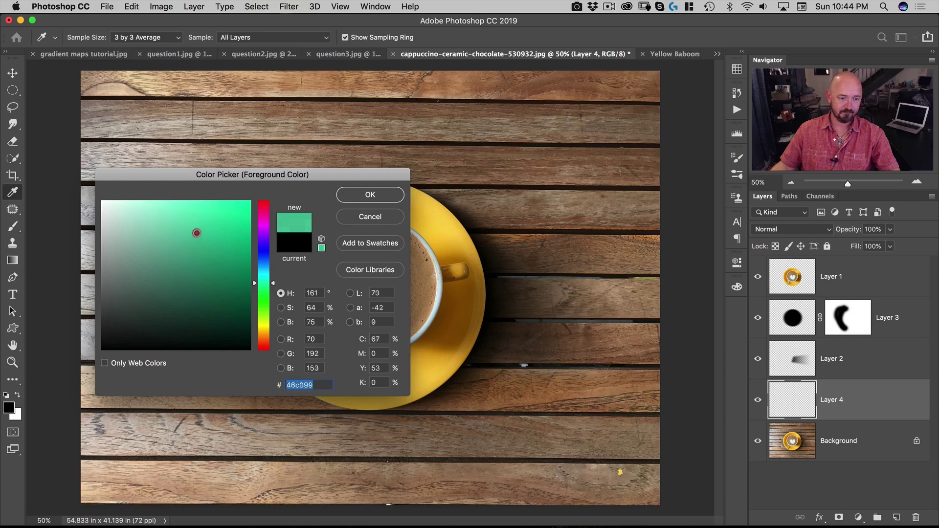
{"action": "mouse_move", "coordinate": [197, 232]}
{"action": "left_mouse_down"}
{"action": "mouse_move", "coordinate": [195, 243]}
{"action": "mouse_move", "coordinate": [203, 227]}
{"action": "mouse_move", "coordinate": [205, 239]}
{"action": "left_mouse_up"}
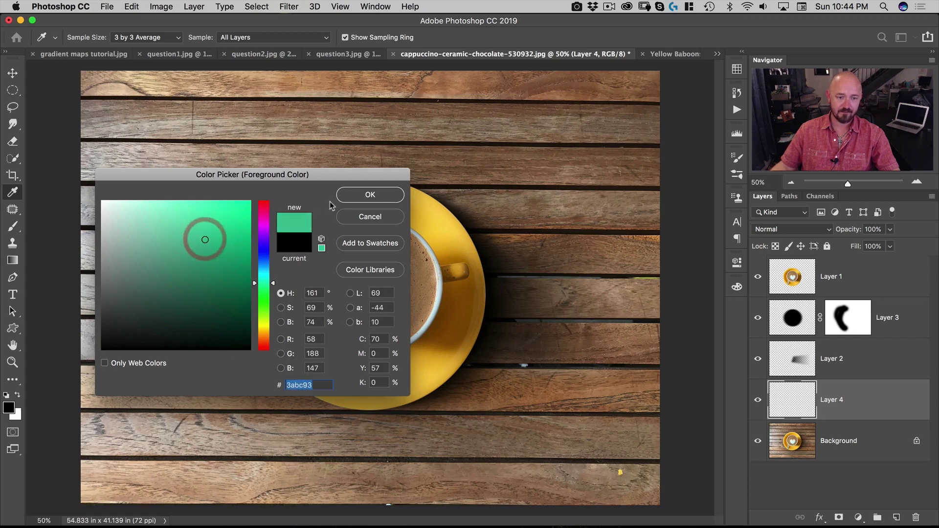
{"action": "left_click_drag", "start_coordinate": [196, 228], "coordinate": [189, 216]}
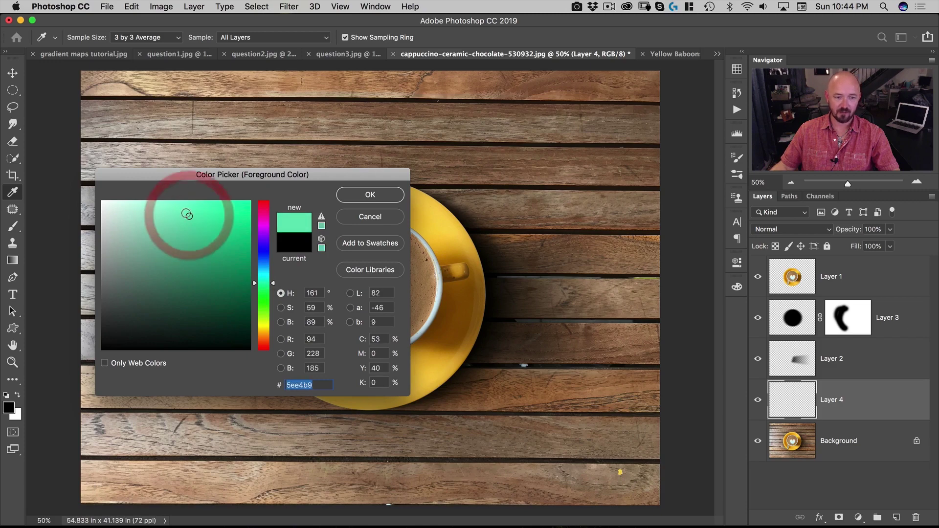
{"action": "left_click", "coordinate": [353, 196]}
{"action": "key", "text": "b"}
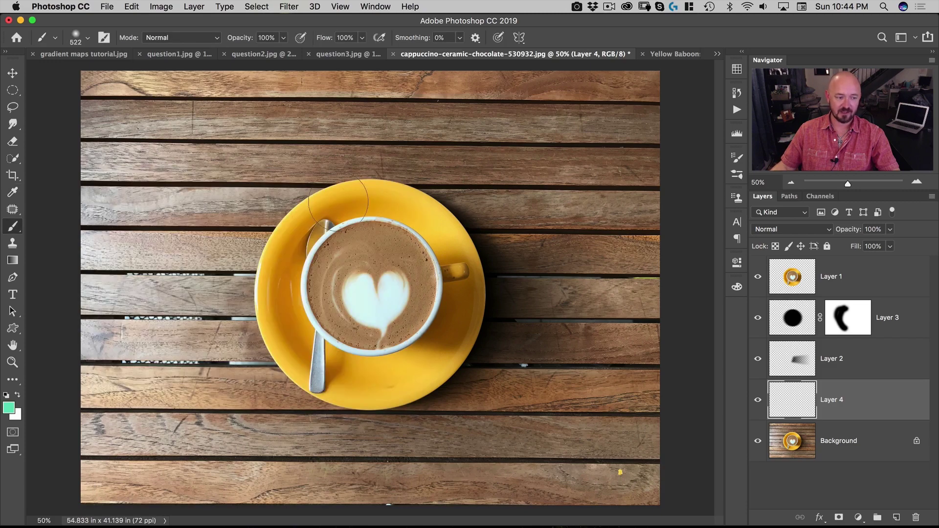
Set the background color to a darker shade of the mint green foreground color.
{"action": "left_click", "coordinate": [16, 415]}
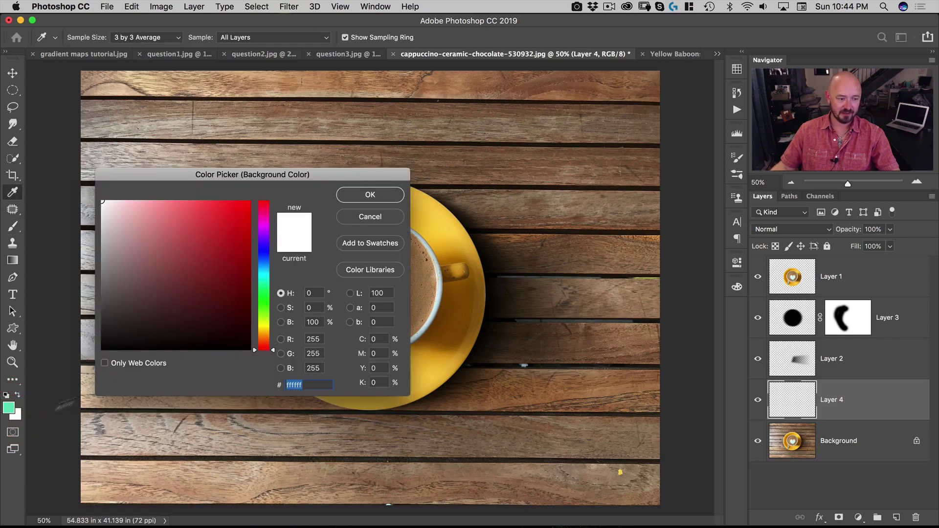
{"action": "left_click", "coordinate": [8, 406]}
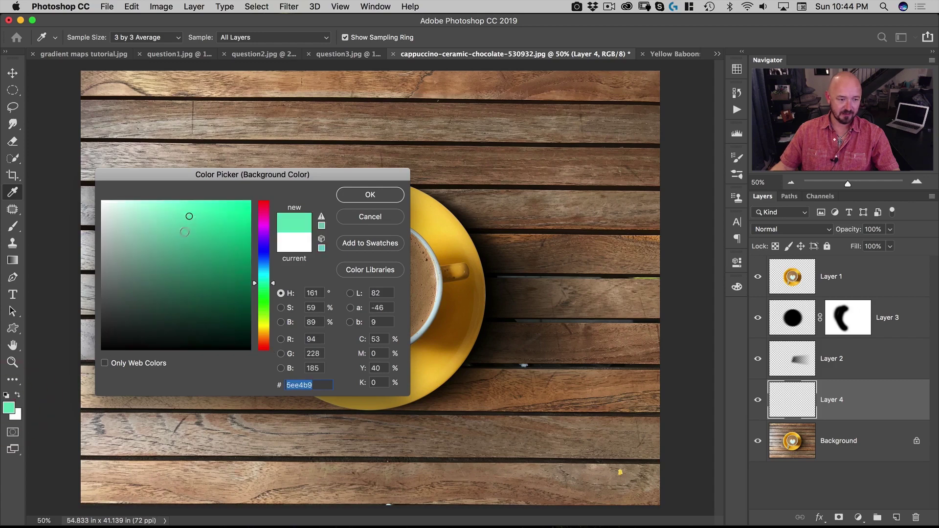
{"action": "left_click_drag", "start_coordinate": [193, 238], "coordinate": [197, 254]}
{"action": "left_click", "coordinate": [371, 194]}
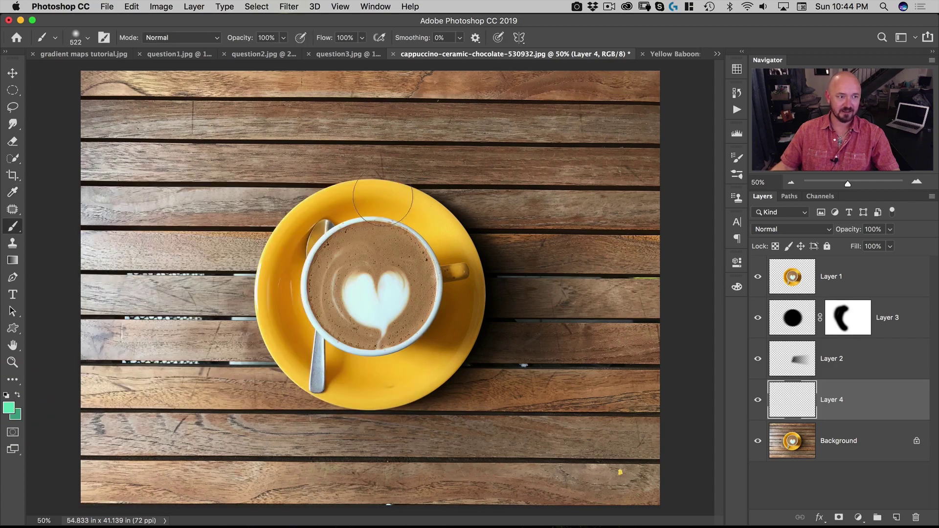
Fill Layer 4 with a horizontal linear gradient from the mint foreground on the left to the darker green background color on the right.
{"action": "left_click", "coordinate": [11, 259]}
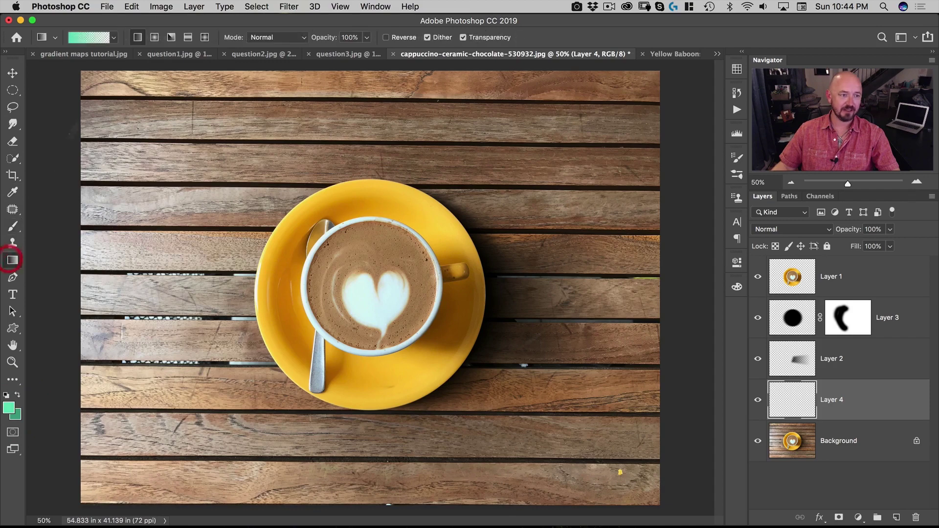
{"action": "left_click", "coordinate": [116, 38]}
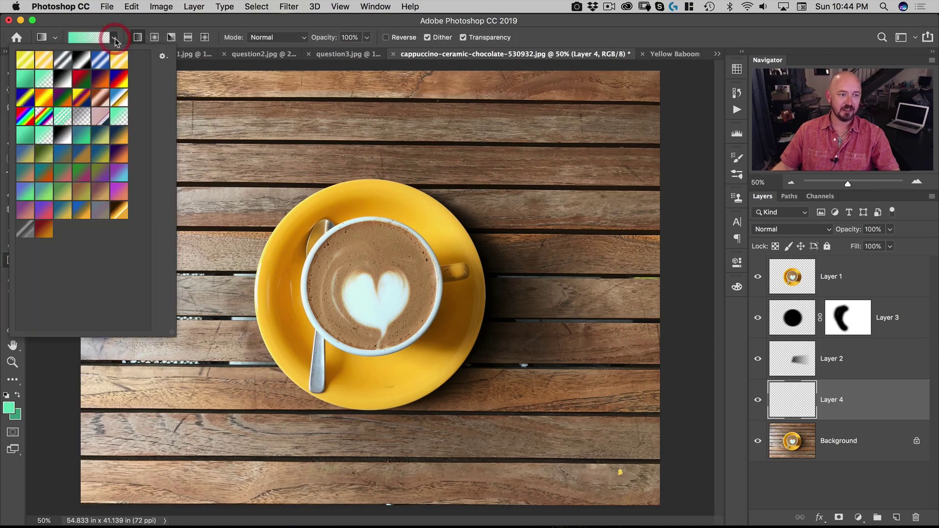
{"action": "left_click", "coordinate": [24, 80]}
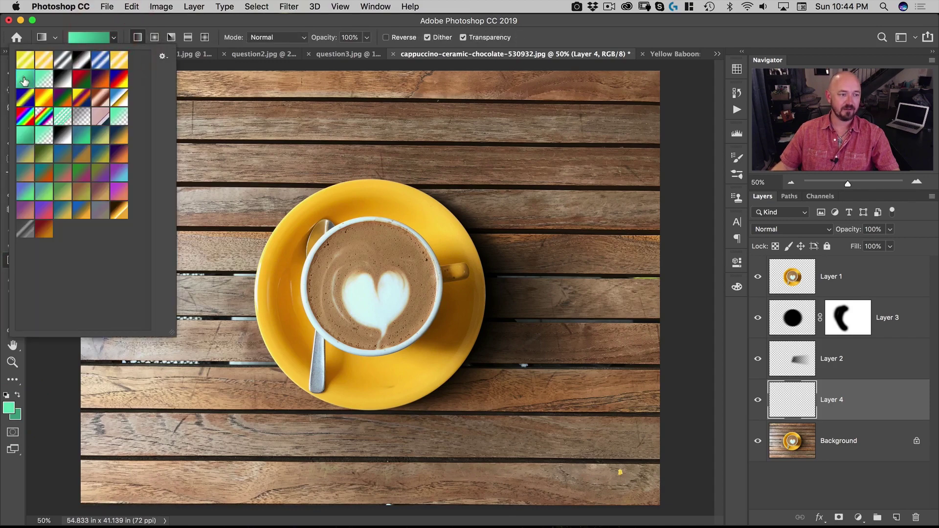
{"action": "left_click", "coordinate": [114, 38]}
{"action": "key", "text": "shift"}
{"action": "left_click_drag", "start_coordinate": [78, 145], "coordinate": [651, 181]}
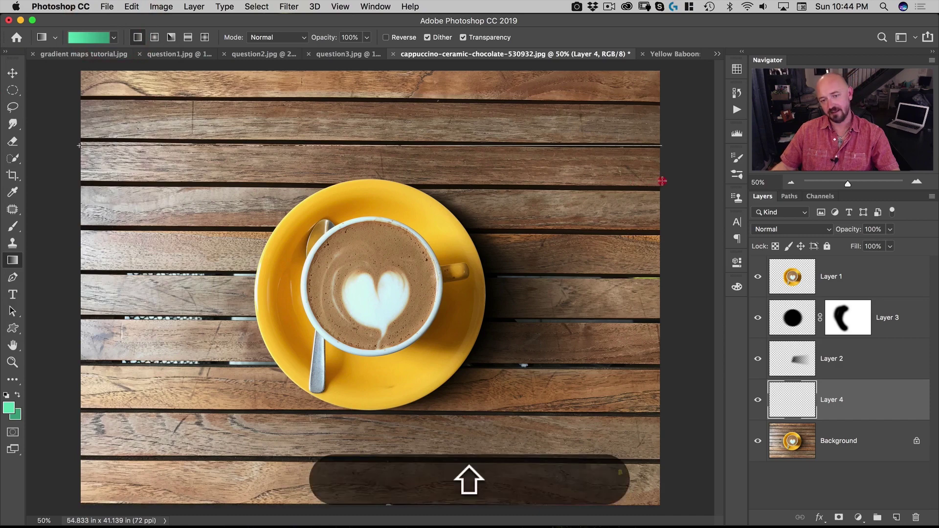
{"action": "left_click_drag", "start_coordinate": [662, 181], "coordinate": [663, 181]}
{"action": "key", "text": "v"}
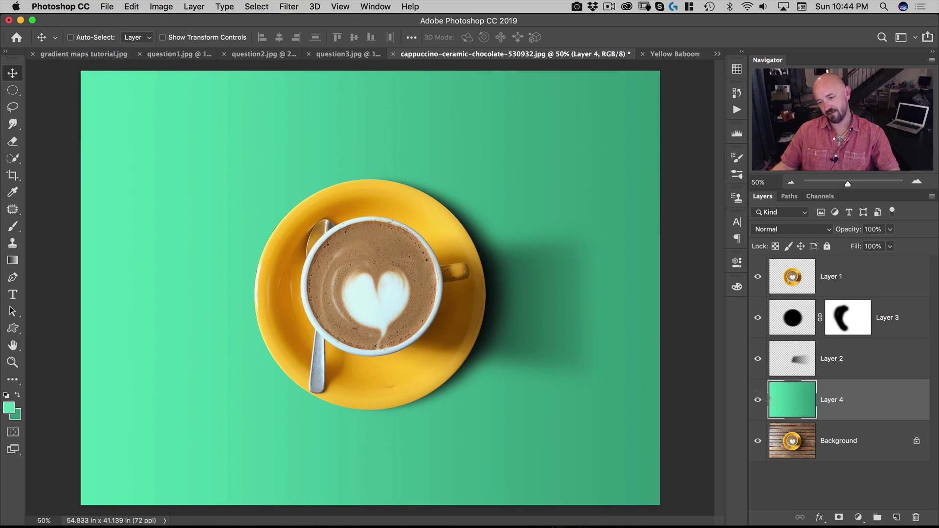
Add a layer mask to Layer 2 and fade the shadow's outer end and corners with several short black-to-transparent linear gradients.
{"action": "left_click", "coordinate": [802, 370]}
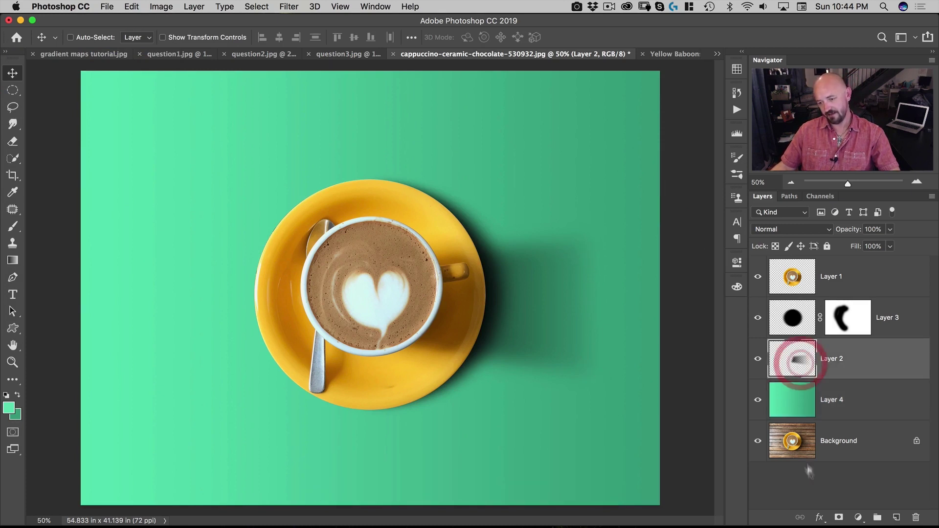
{"action": "left_click", "coordinate": [840, 517]}
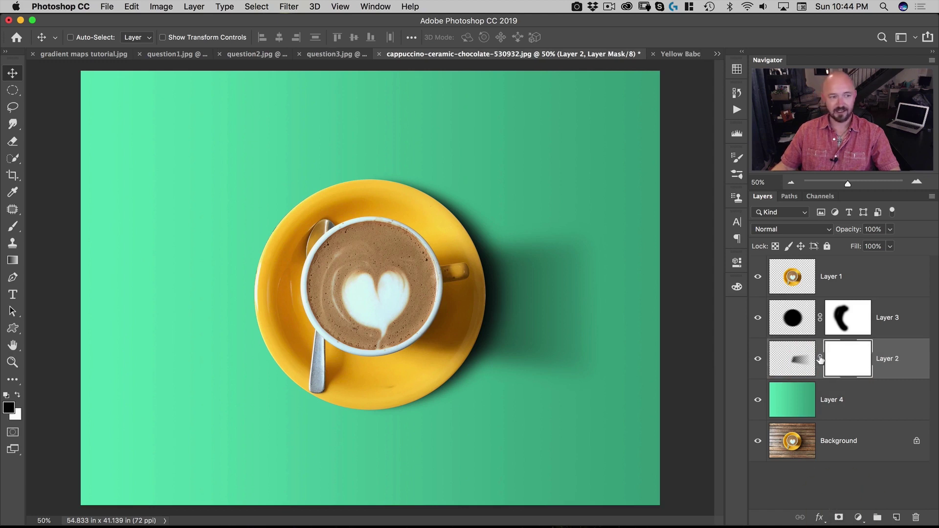
{"action": "left_click", "coordinate": [13, 260]}
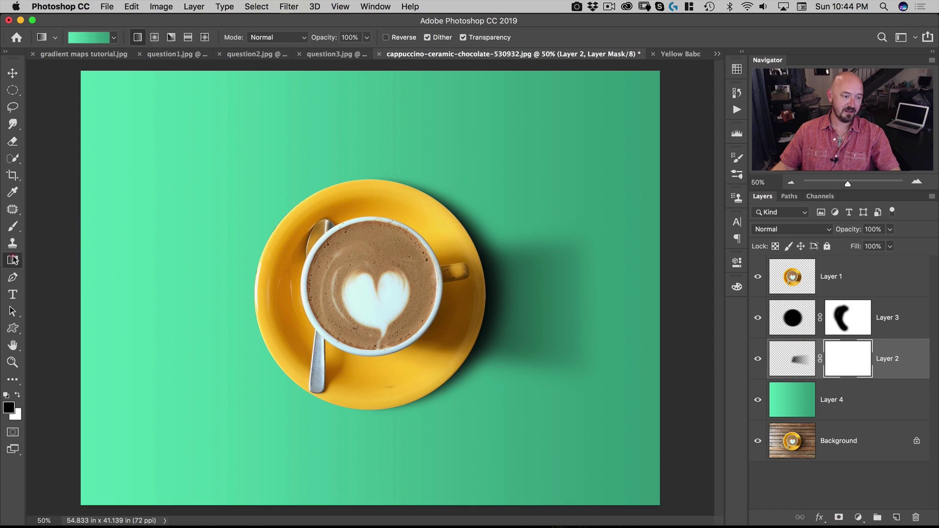
{"action": "left_click", "coordinate": [113, 39]}
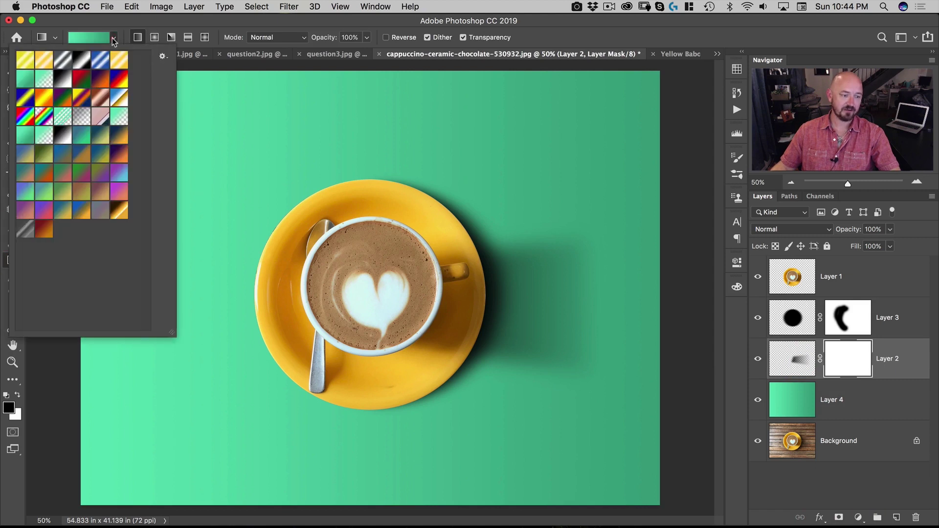
{"action": "left_click", "coordinate": [62, 78]}
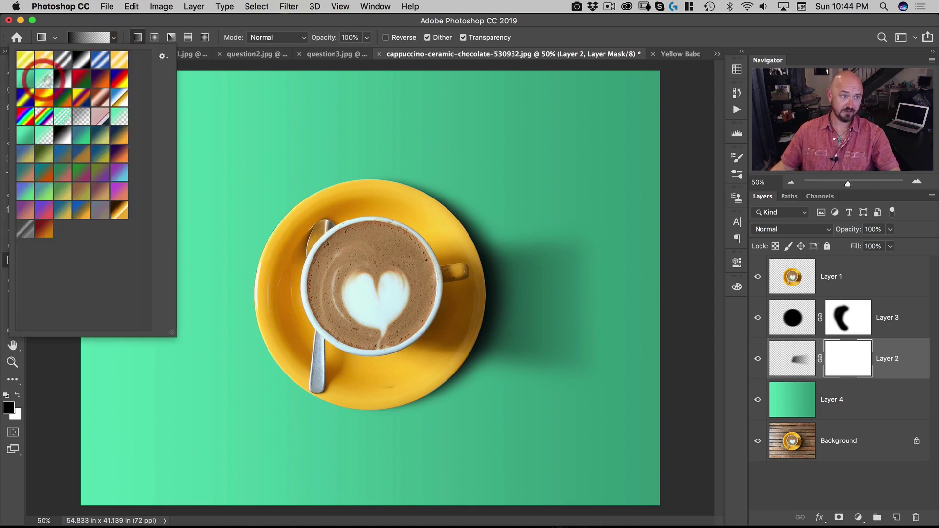
{"action": "left_click", "coordinate": [101, 22]}
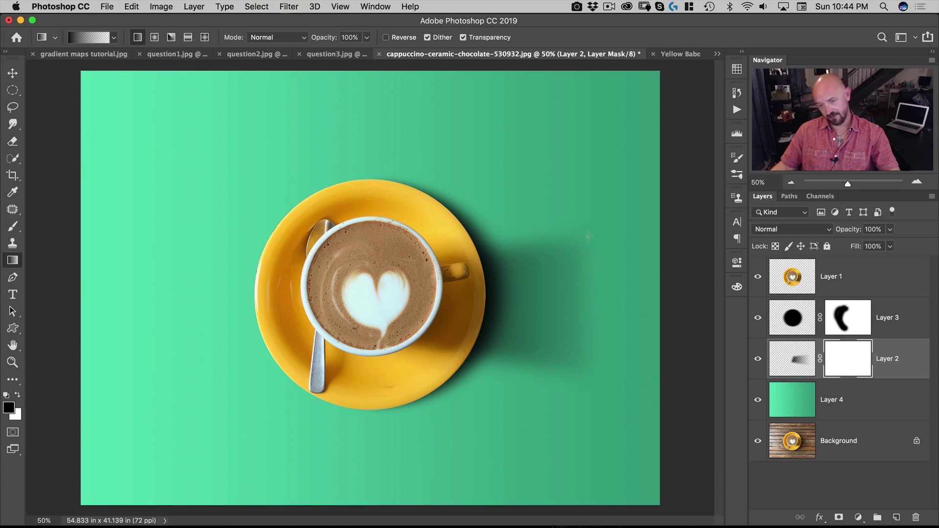
{"action": "left_click_drag", "start_coordinate": [572, 284], "coordinate": [502, 283]}
{"action": "left_click_drag", "start_coordinate": [597, 376], "coordinate": [518, 311]}
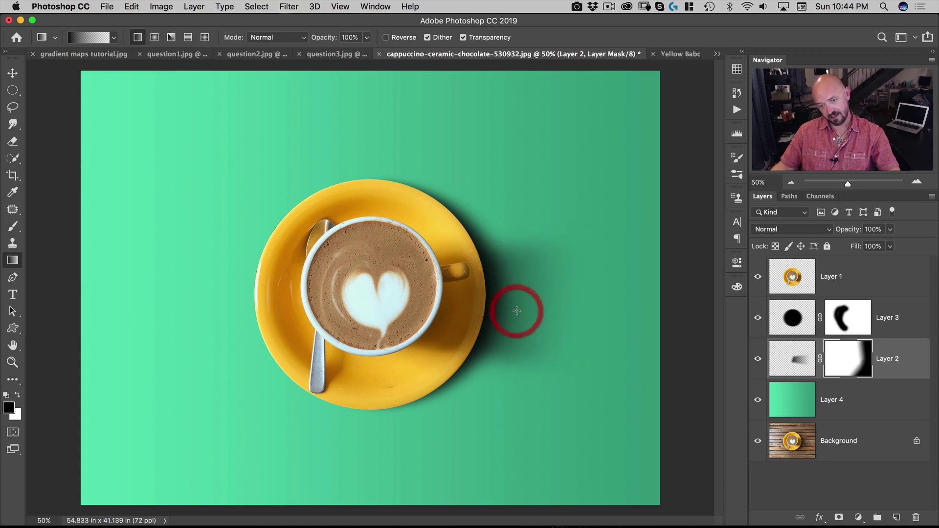
{"action": "left_click_drag", "start_coordinate": [569, 245], "coordinate": [550, 273]}
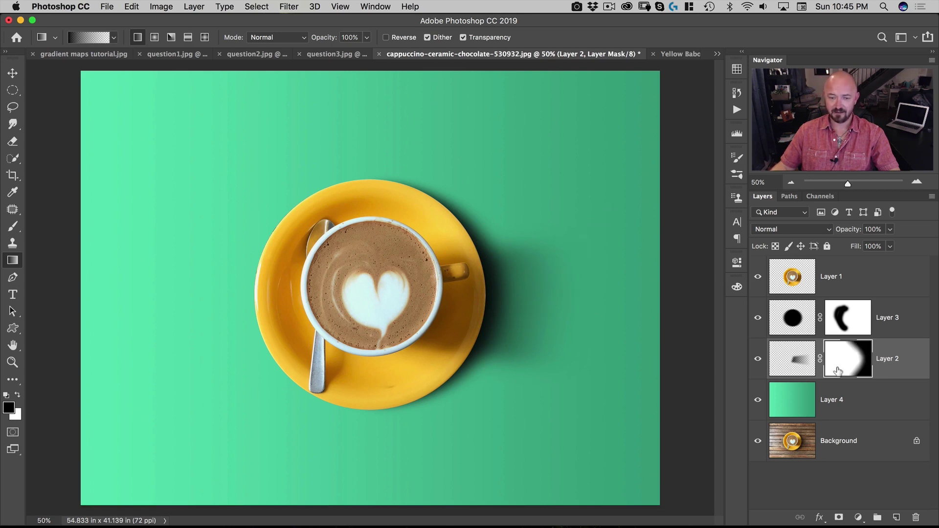
Lower the opacity of Layer 3 to 55%.
{"action": "left_click", "coordinate": [786, 313]}
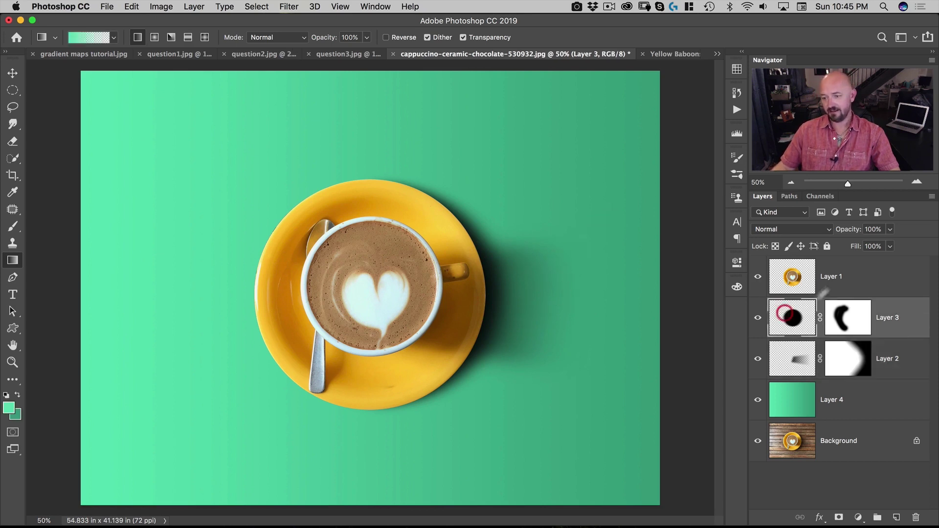
{"action": "left_click_drag", "start_coordinate": [851, 230], "coordinate": [826, 238]}
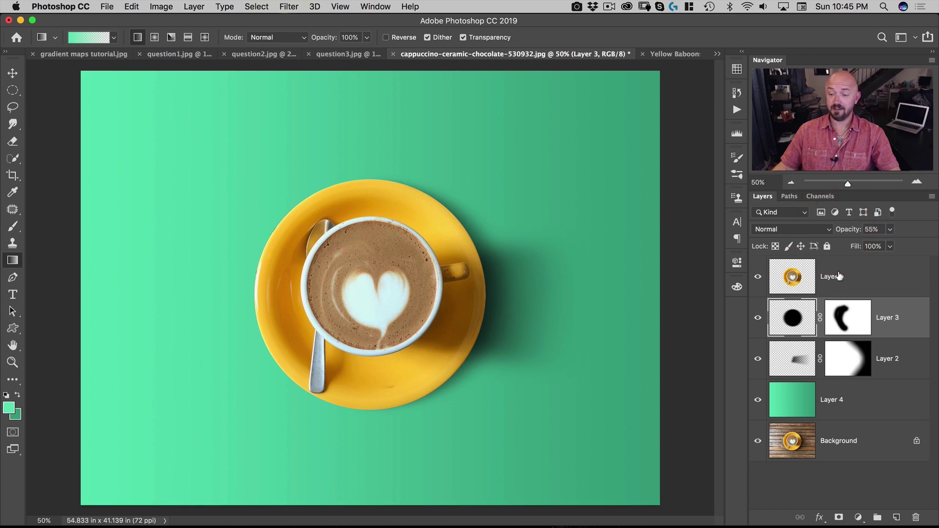
Select Layer 1, Layer 3 and Layer 2 together and reposition the cup with its shadows near the center of the green background.
{"action": "left_click", "coordinate": [838, 274]}
{"action": "key", "text": "shift"}
{"action": "left_click", "coordinate": [890, 362], "text": "shift"}
{"action": "key", "text": "v"}
{"action": "left_click_drag", "start_coordinate": [401, 295], "coordinate": [431, 281]}
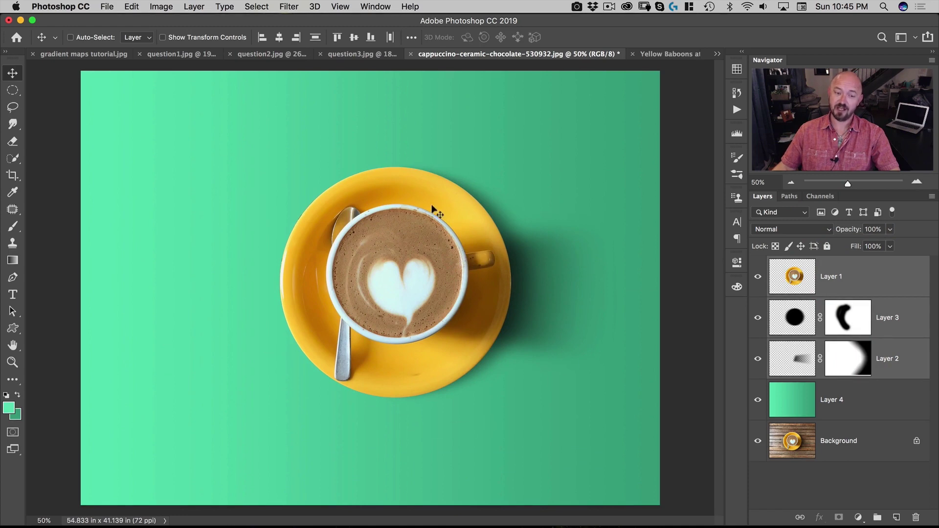
{"action": "left_click_drag", "start_coordinate": [415, 188], "coordinate": [393, 235]}
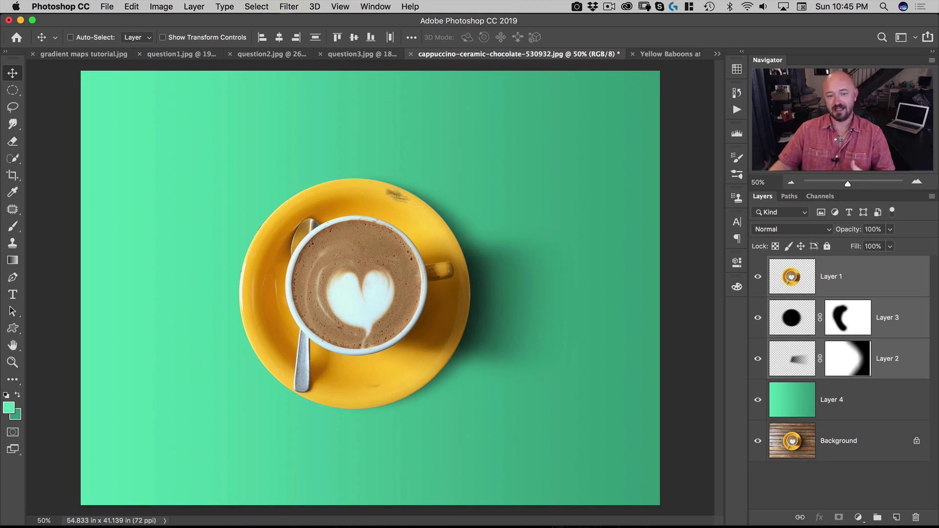
{"action": "mouse_move", "coordinate": [377, 317]}
{"action": "left_mouse_down"}
{"action": "mouse_move", "coordinate": [412, 283]}
{"action": "mouse_move", "coordinate": [381, 317]}
{"action": "left_mouse_up"}
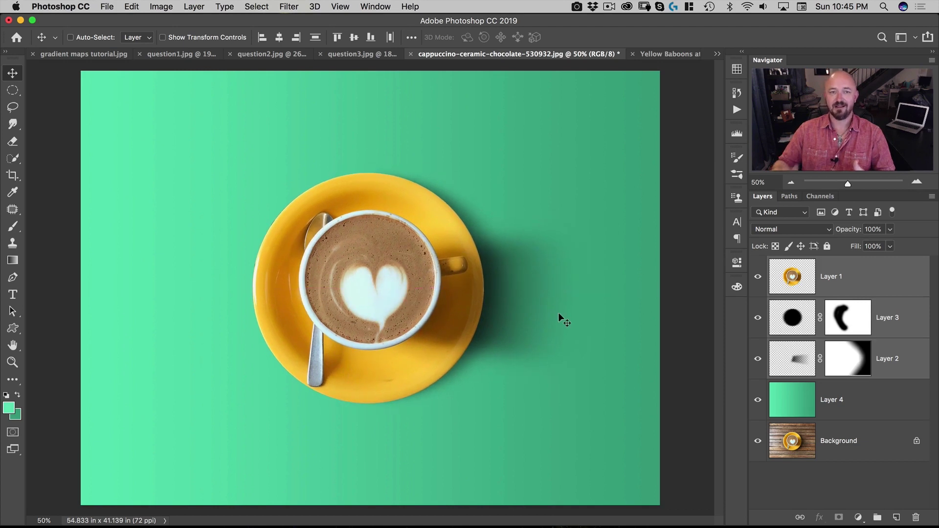